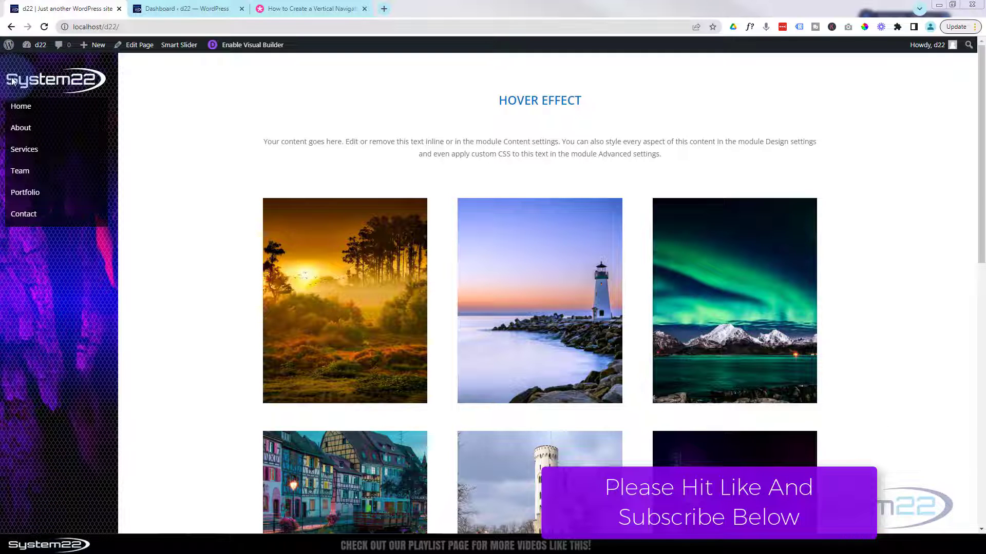
# - Try the About link of the site's vertical navigation menu and return to the home page
pyautogui.click(21, 131)
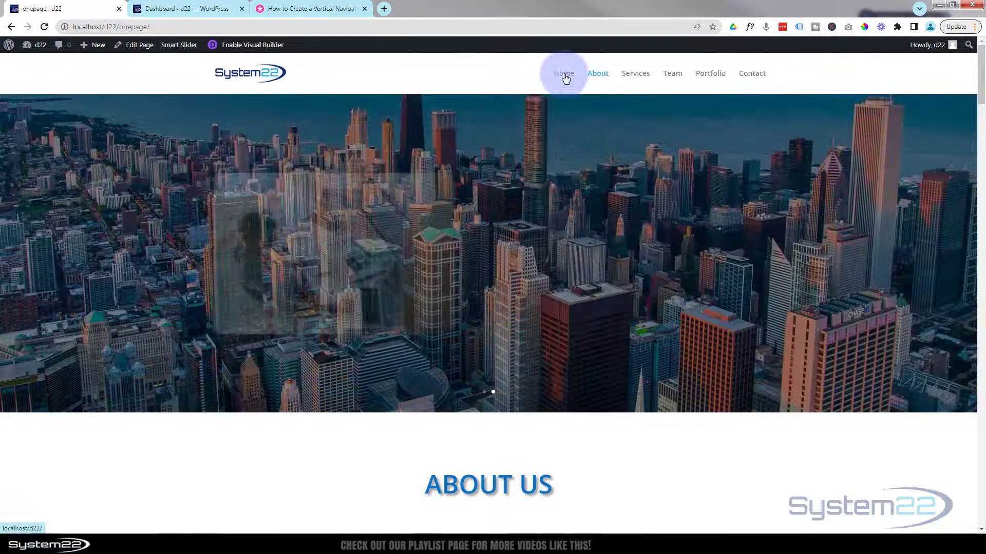
pyautogui.click(565, 74)
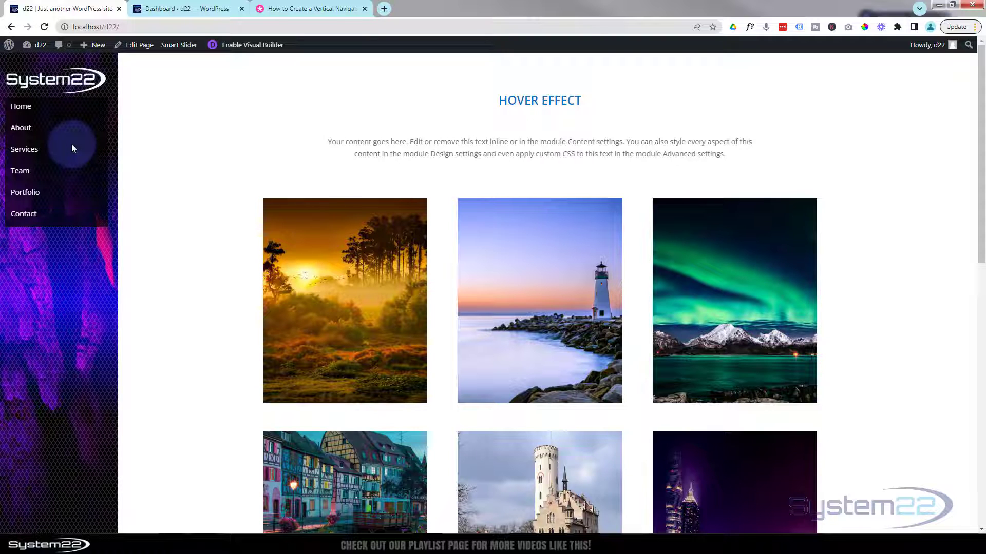
# - Delete the custom header from the Ontues template in the Divi Theme Builder, save, and check the home page
pyautogui.click(188, 8)
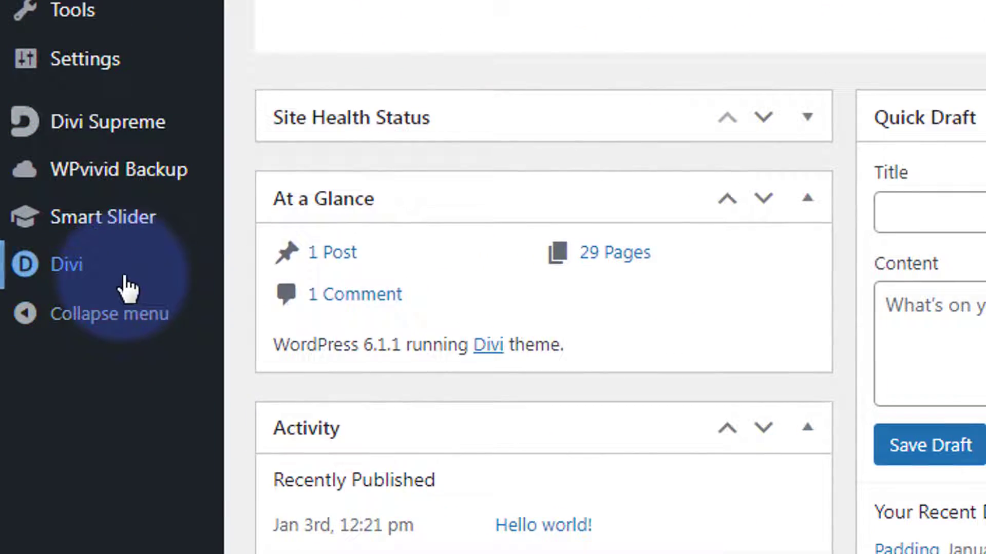
pyautogui.moveTo(121, 286)
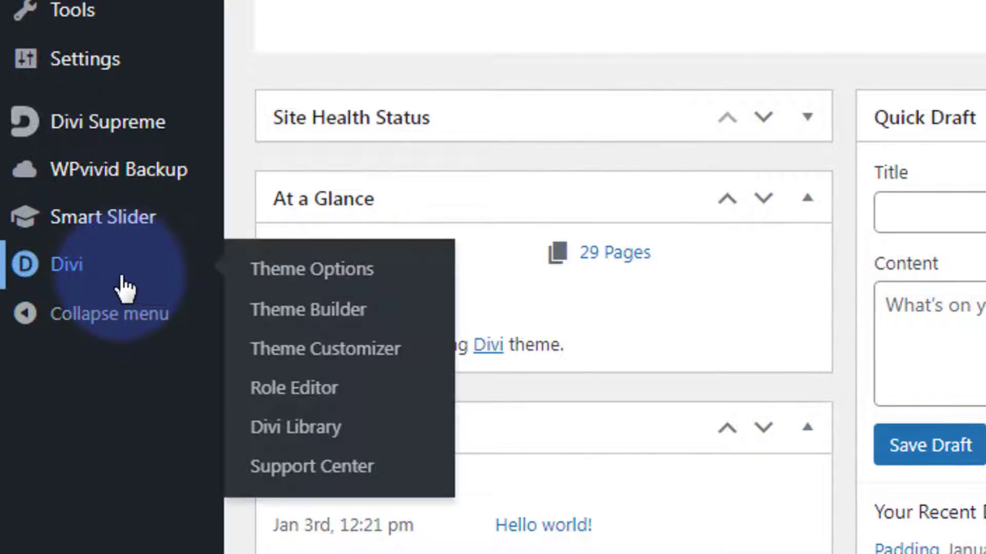
pyautogui.click(286, 318)
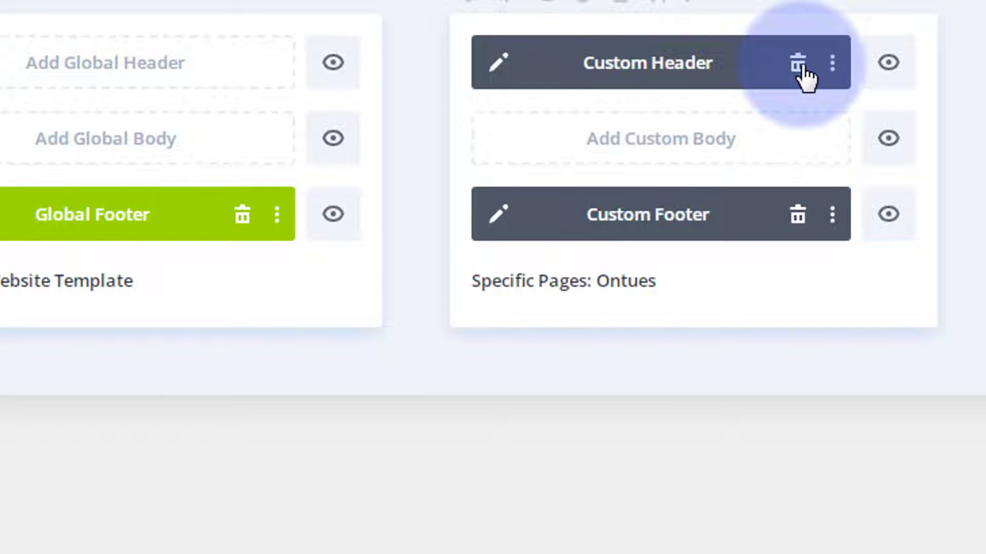
pyautogui.click(799, 64)
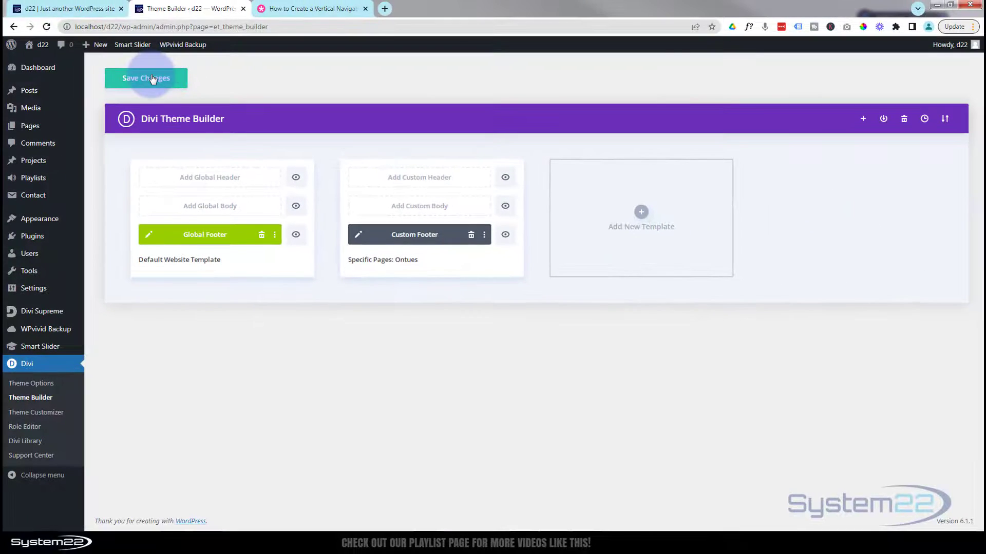
pyautogui.click(153, 79)
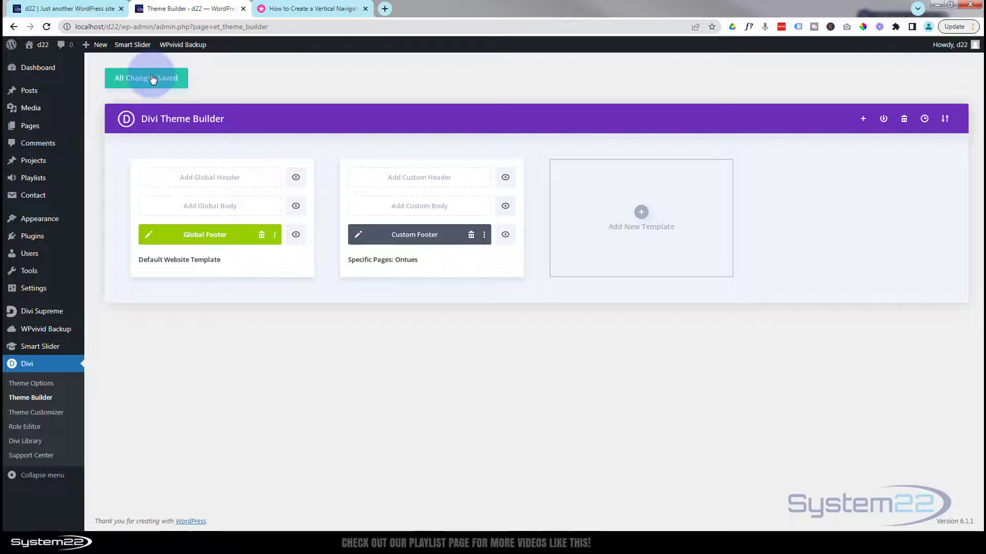
pyautogui.click(61, 9)
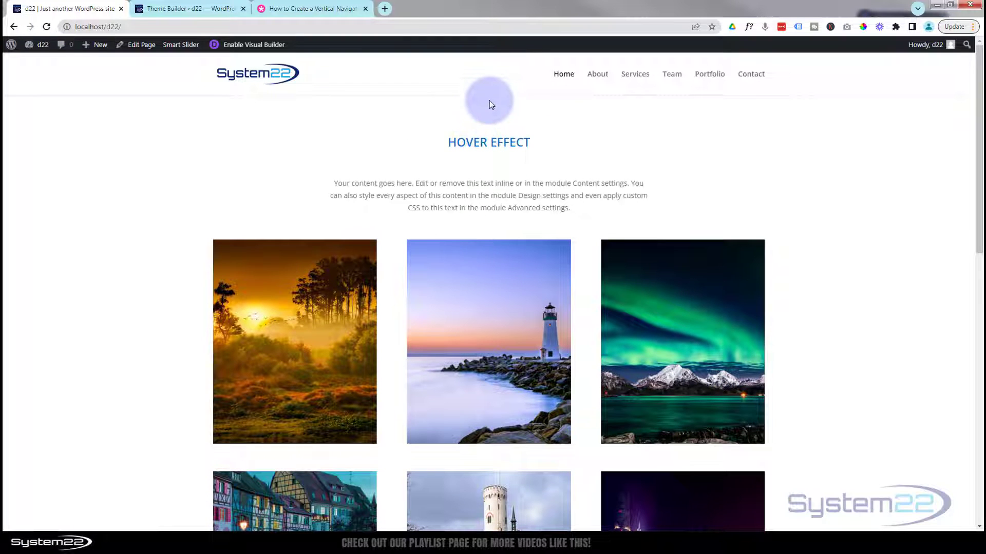
# - Clear the template's specific page assignment in the Theme Builder and assign it to the Ontues page again
pyautogui.click(198, 10)
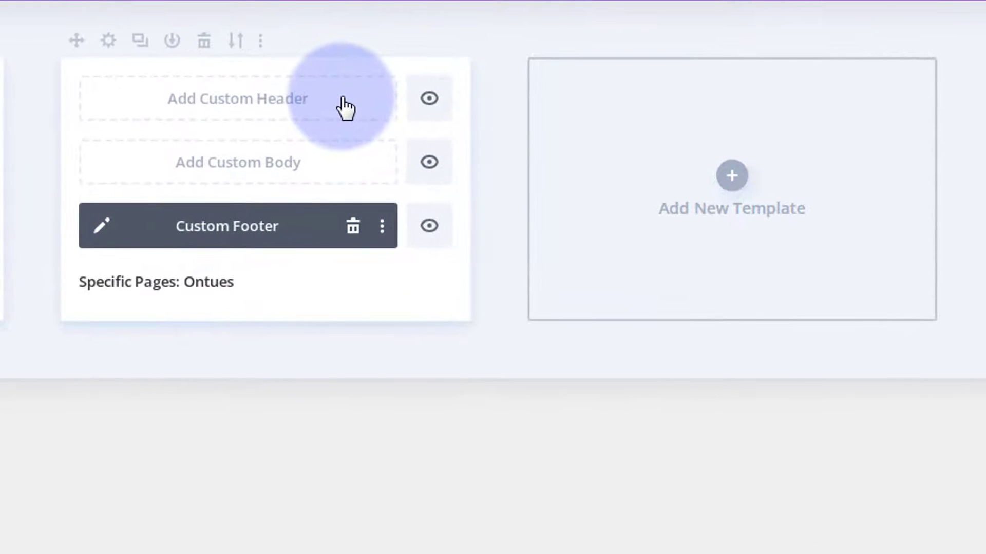
pyautogui.click(109, 41)
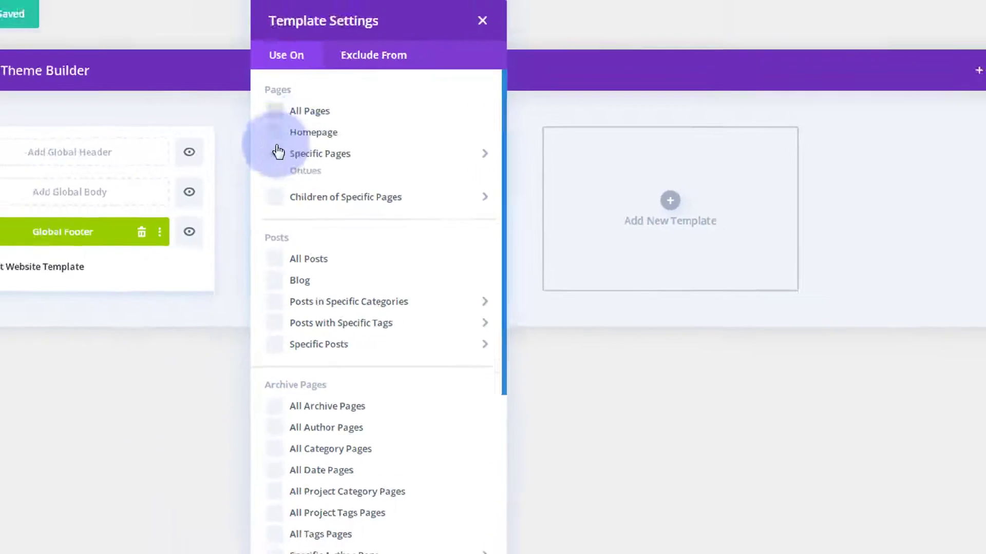
pyautogui.moveTo(102, 110)
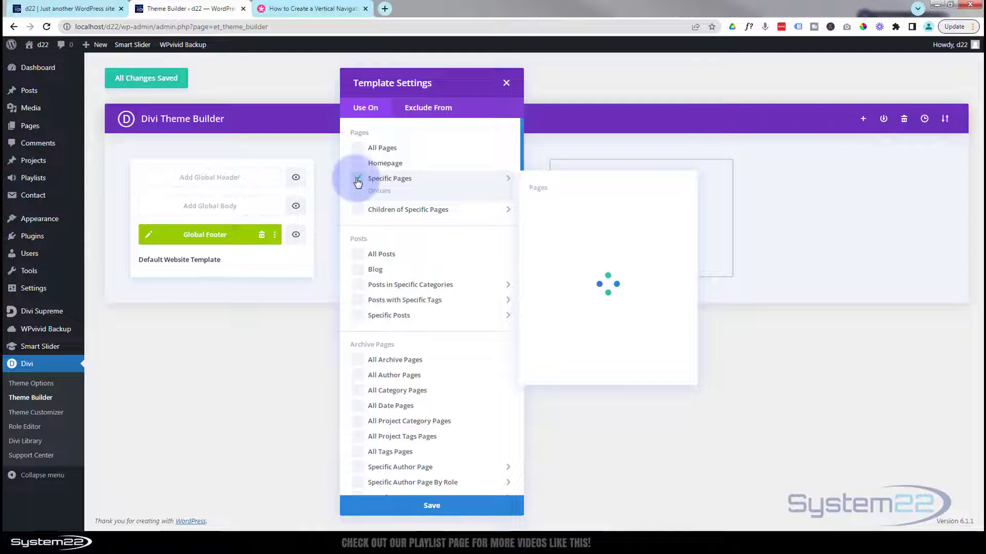
pyautogui.click(358, 180)
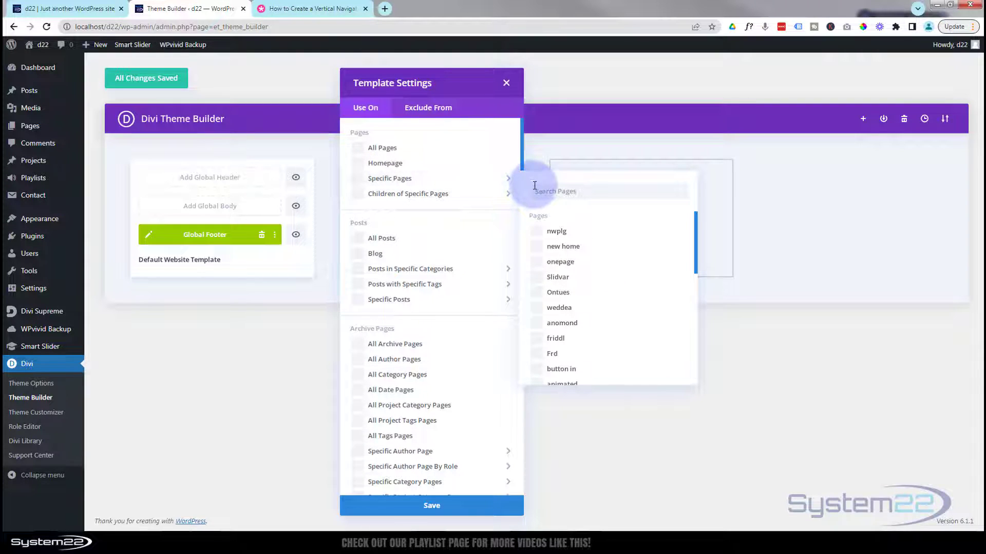
pyautogui.click(538, 294)
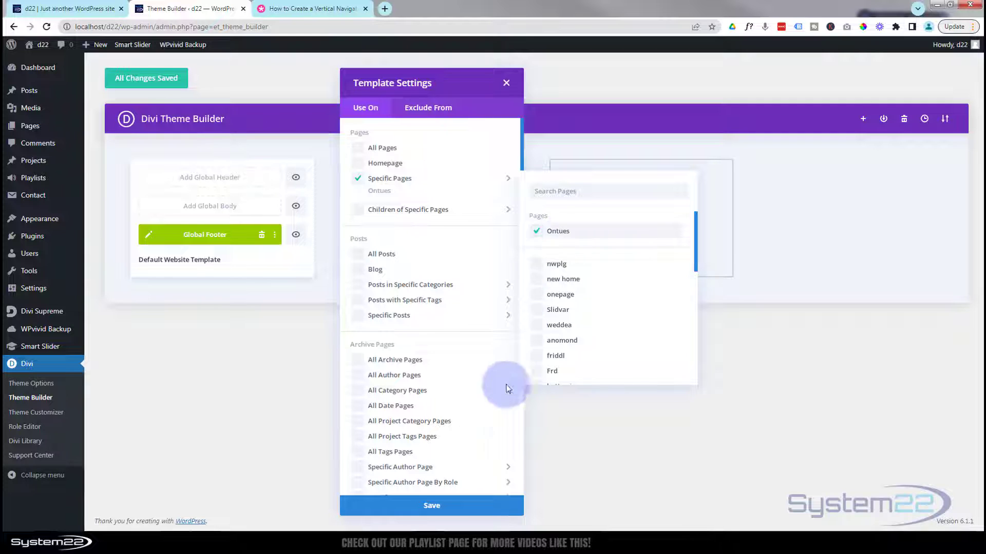
pyautogui.click(444, 509)
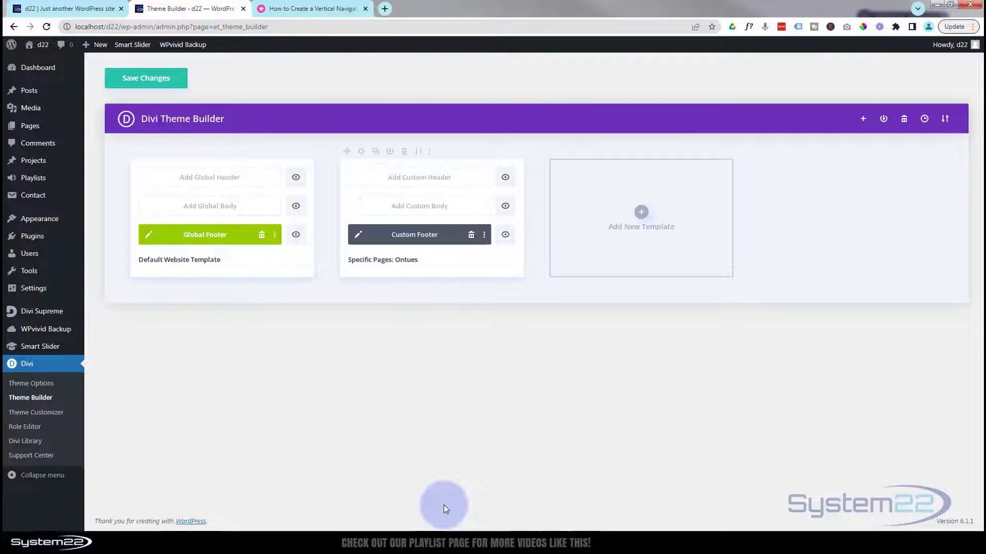
# - Start building a custom header from scratch for the Ontues template
pyautogui.click(408, 178)
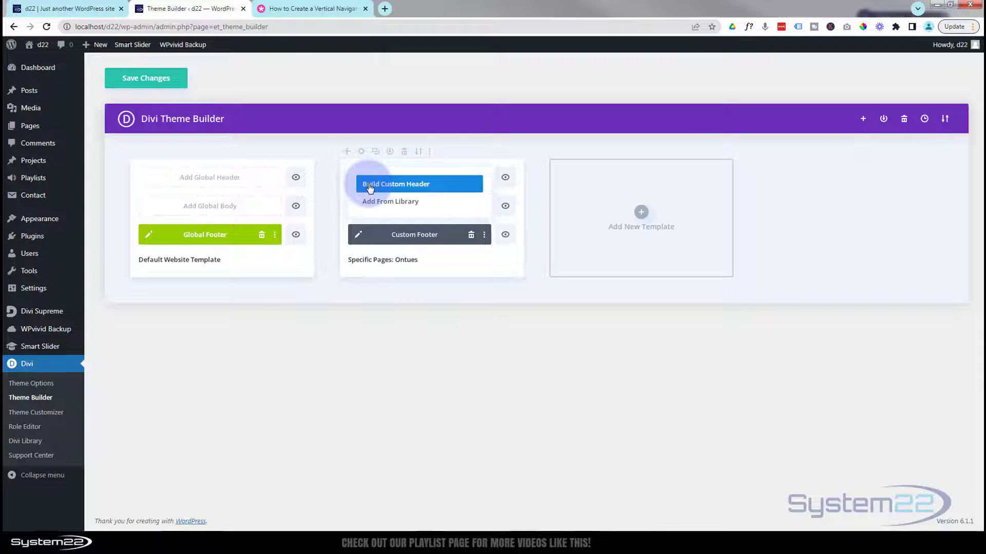
pyautogui.click(386, 187)
pyautogui.click(387, 188)
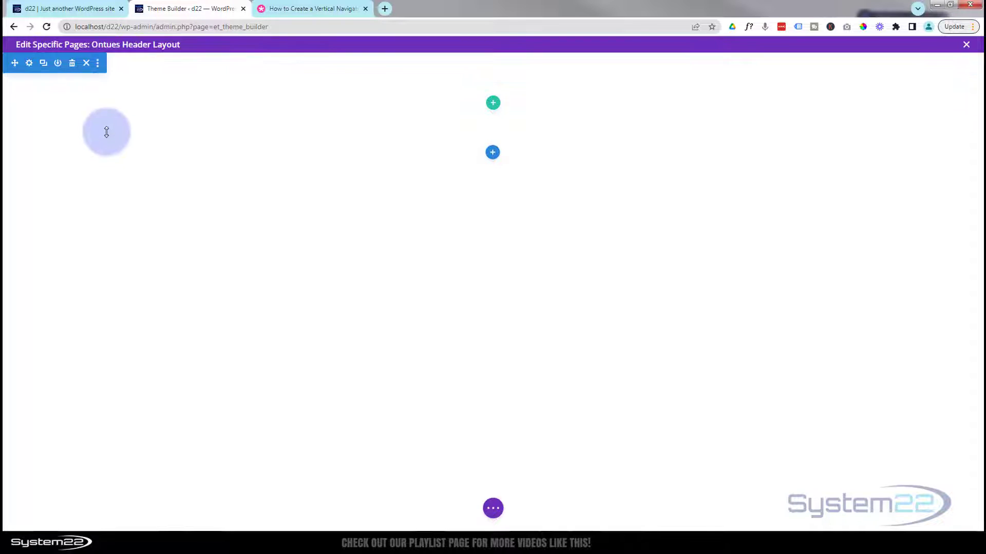
# - Give the header's section the blue background color #0c71c3
pyautogui.click(29, 64)
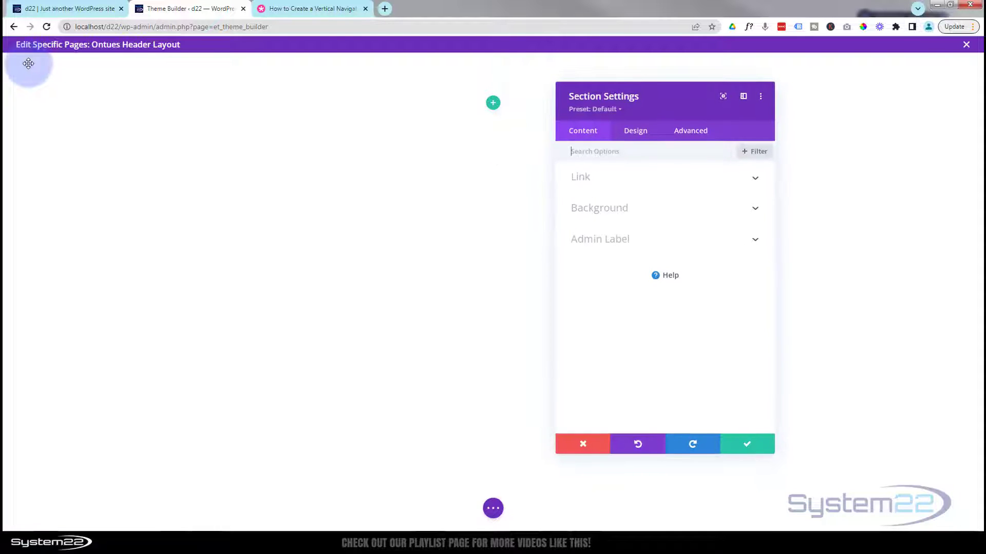
pyautogui.click(651, 211)
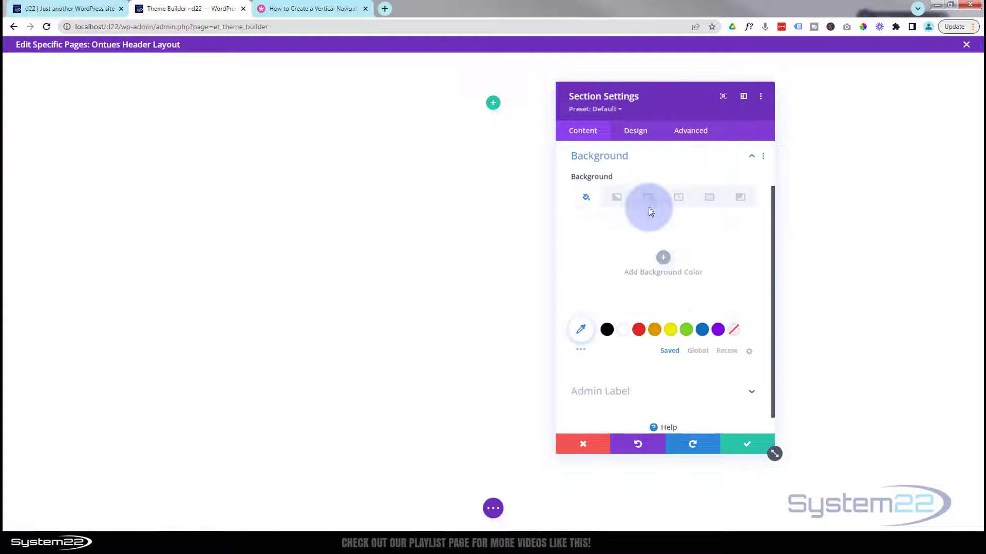
pyautogui.click(703, 329)
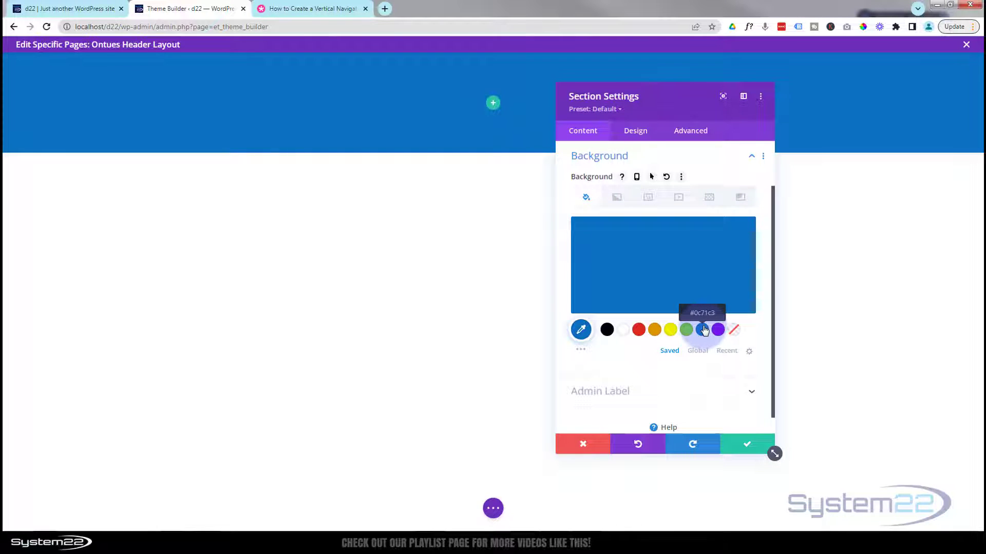
# - Set the section's width to 300px and its height to 100vh, and save the section settings
pyautogui.click(636, 132)
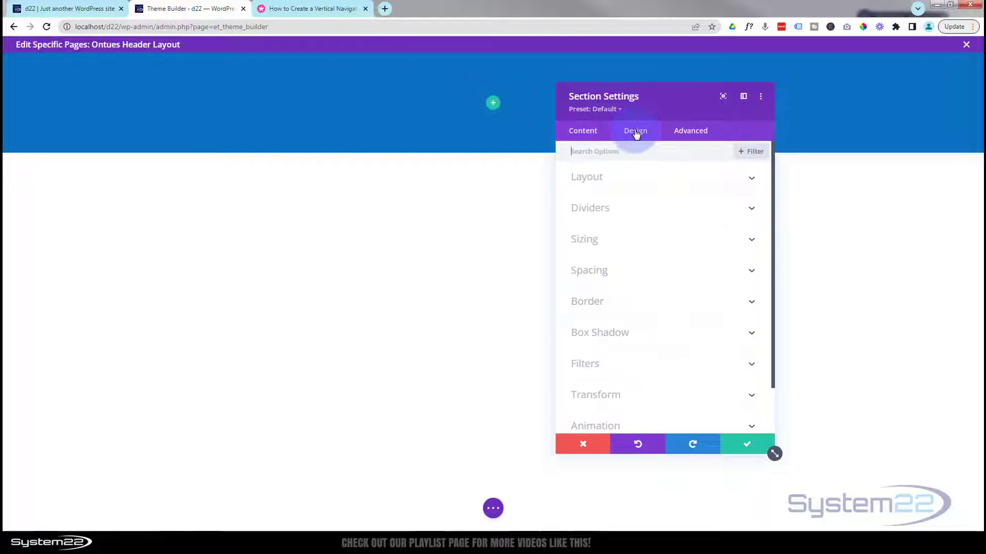
pyautogui.click(651, 239)
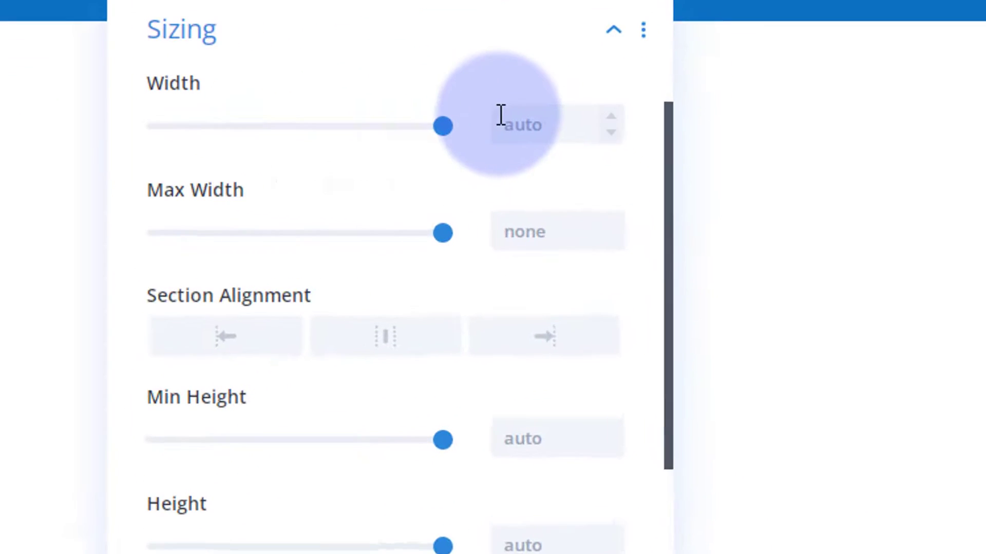
pyautogui.click(501, 115)
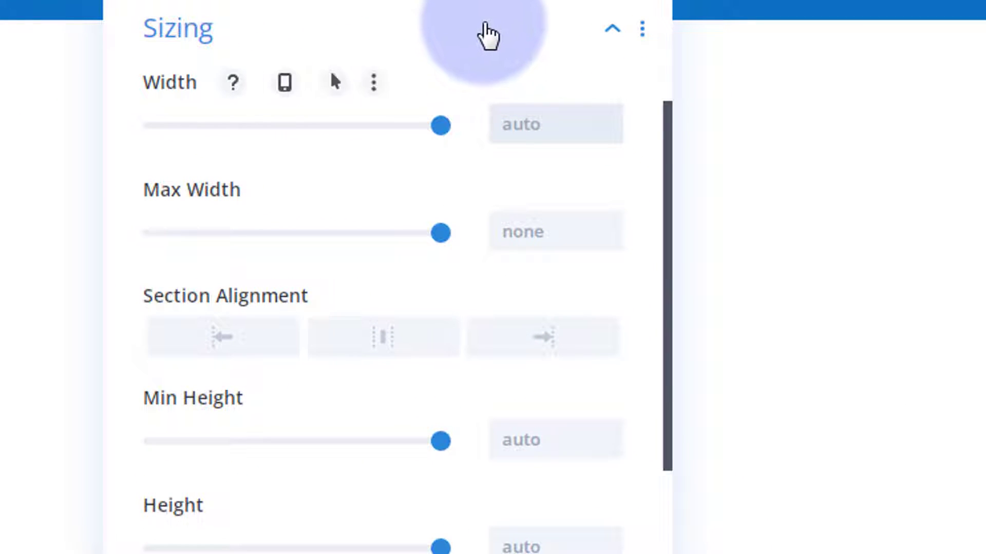
pyautogui.write('300')
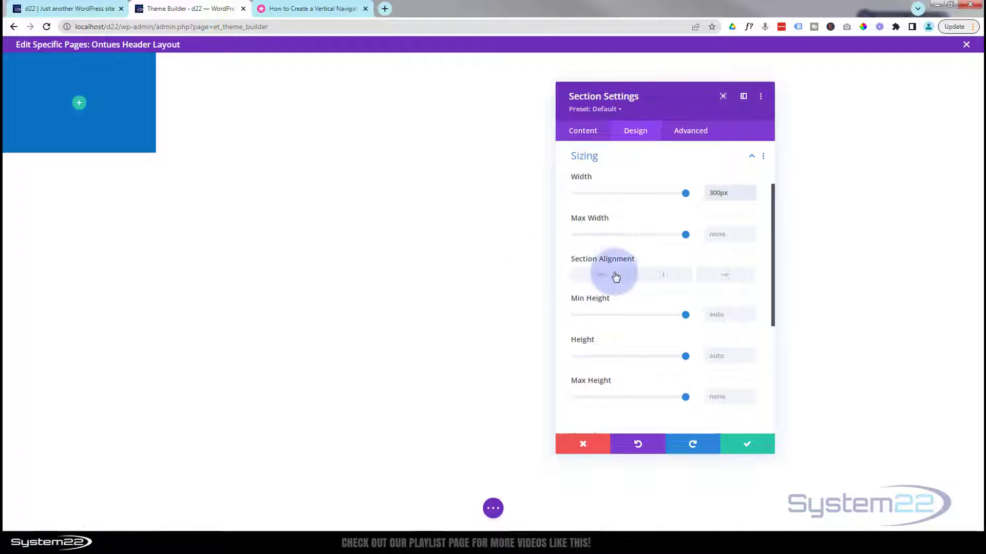
pyautogui.click(714, 355)
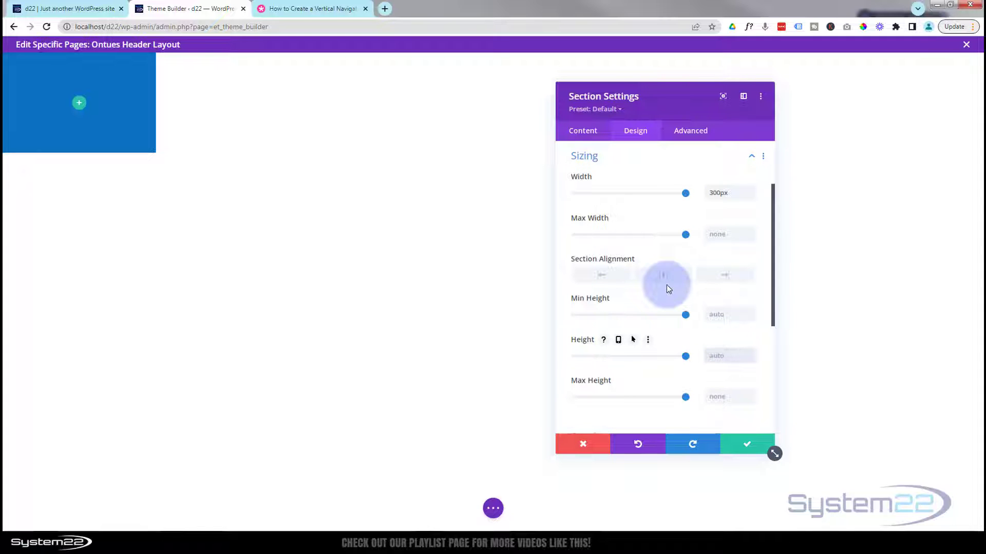
pyautogui.write('100vh')
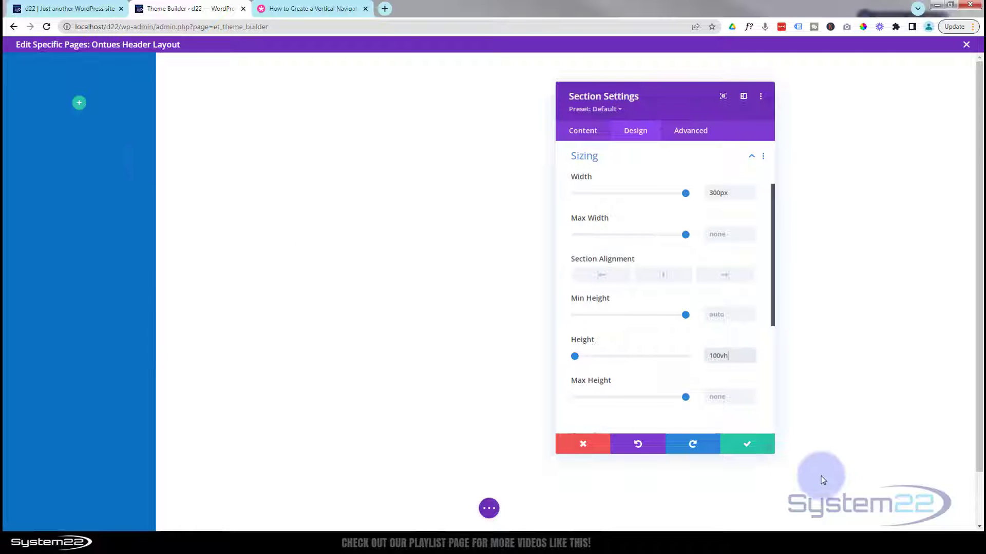
pyautogui.click(748, 446)
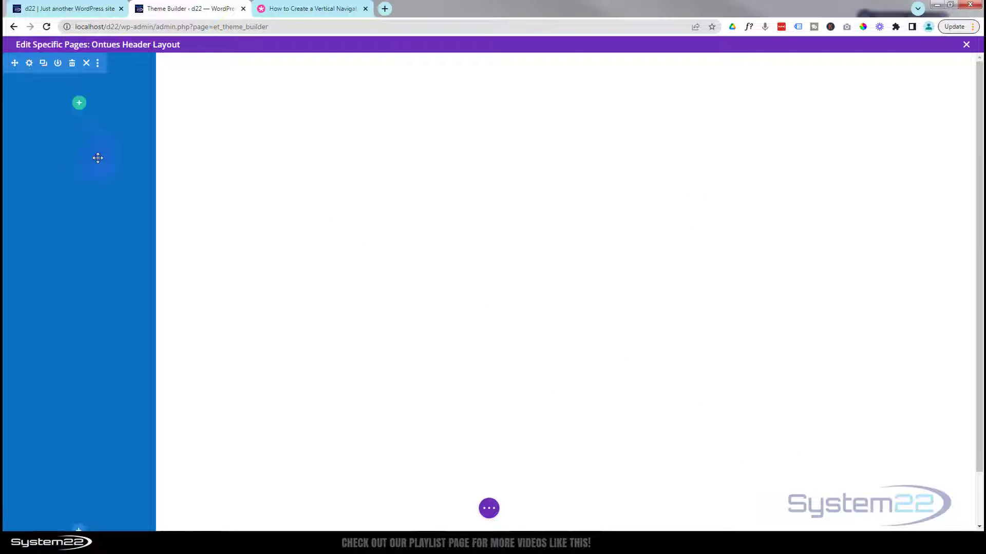
# - Insert a single-column row into the blue section and add an Image module to it
pyautogui.click(79, 105)
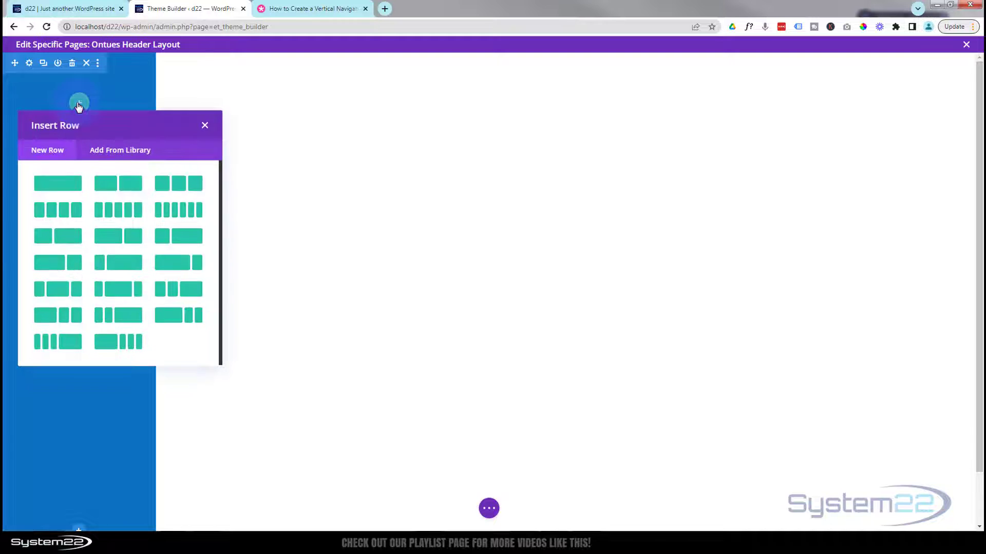
pyautogui.click(52, 185)
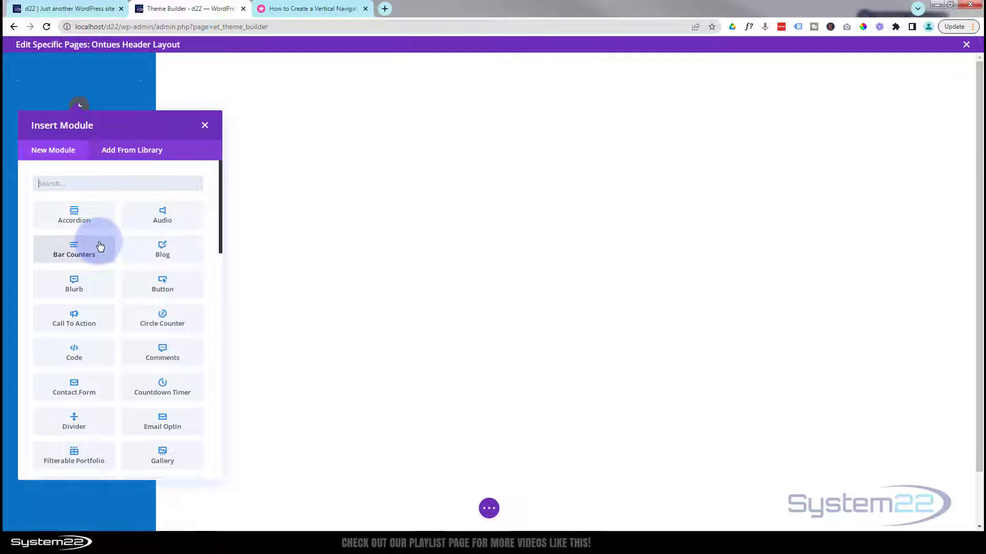
pyautogui.scroll(-2, 100, 247)
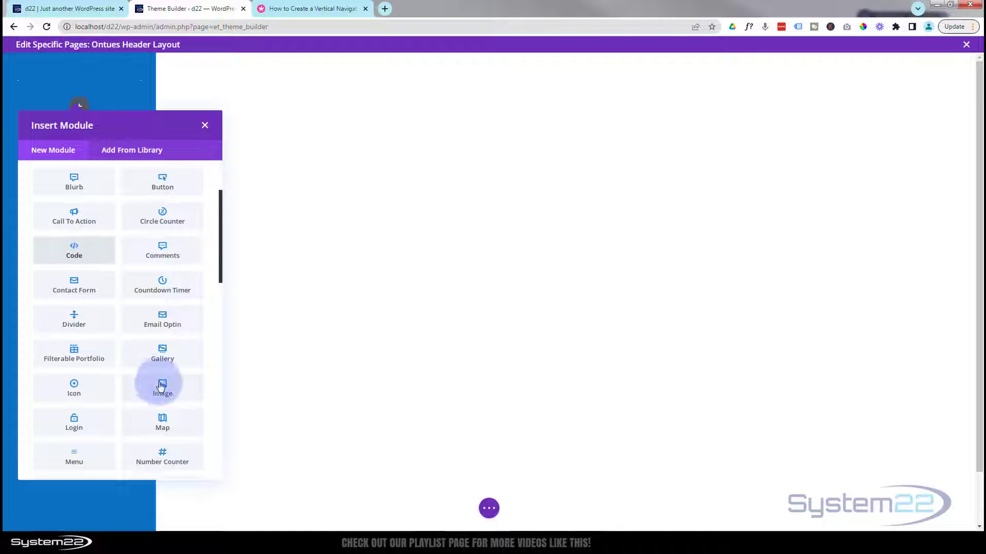
pyautogui.click(163, 390)
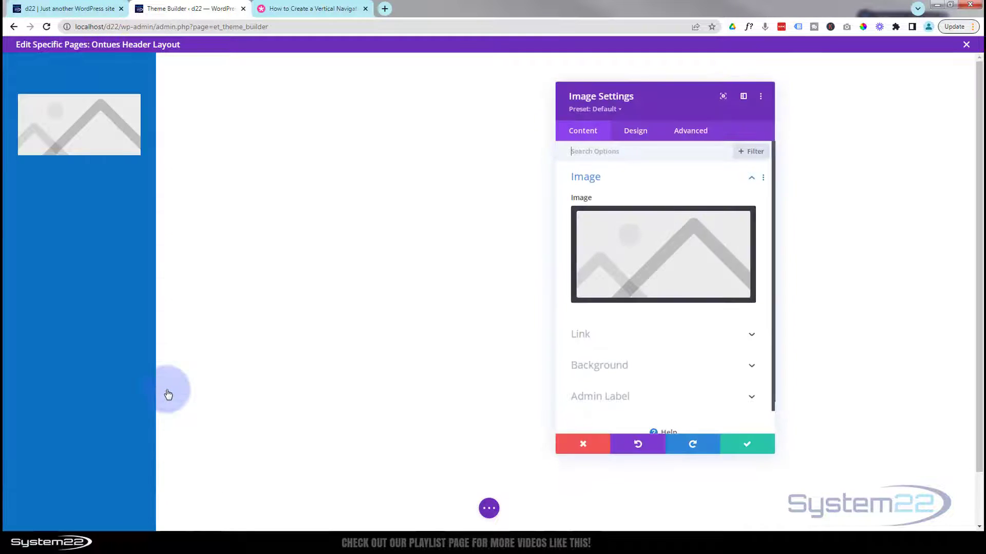
# - Use the white System22 logo system22-white-b-shadow.png from the media library as the module's image
pyautogui.click(674, 266)
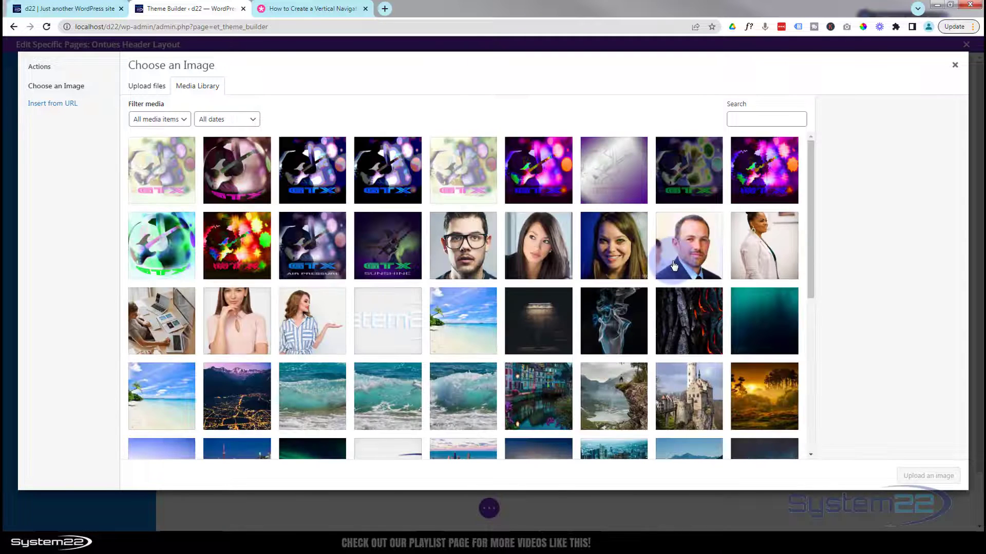
pyautogui.scroll(-2, 674, 264)
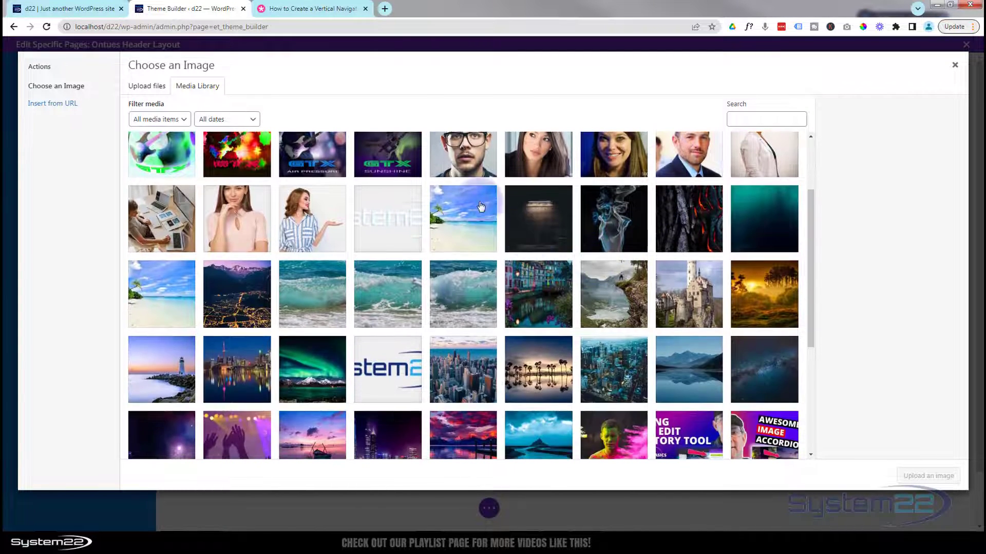
pyautogui.click(367, 220)
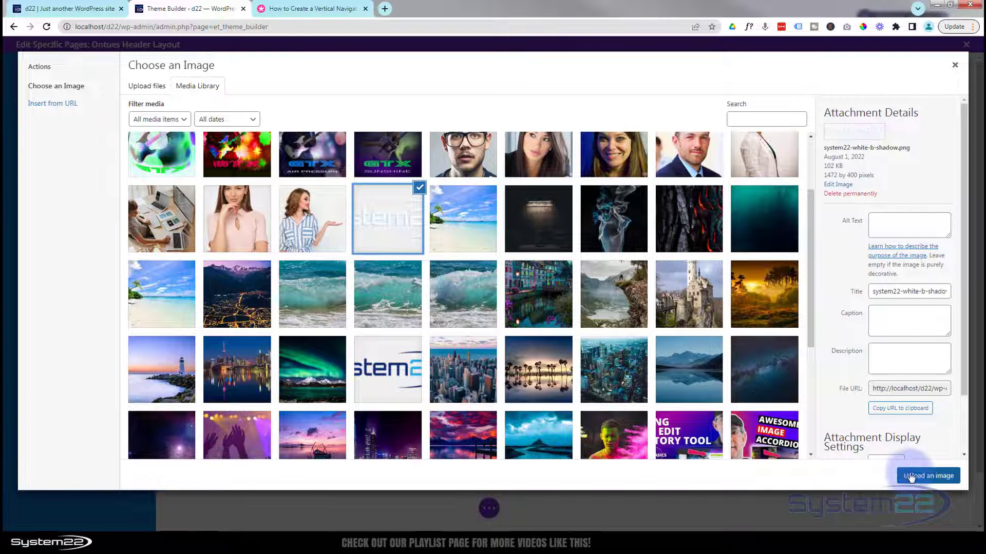
pyautogui.click(929, 476)
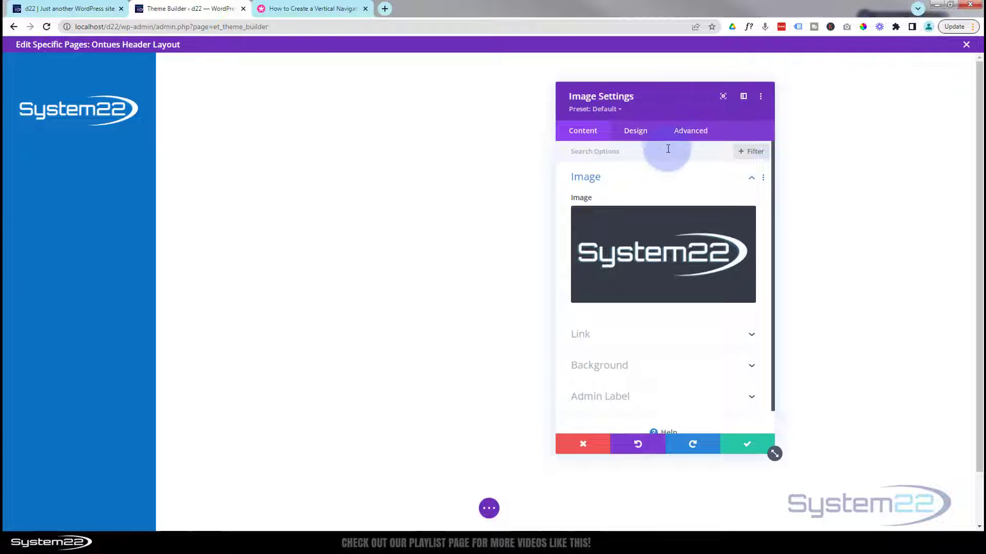
# - Set the logo image's width to 80% and center the module horizontally in its column
pyautogui.click(639, 134)
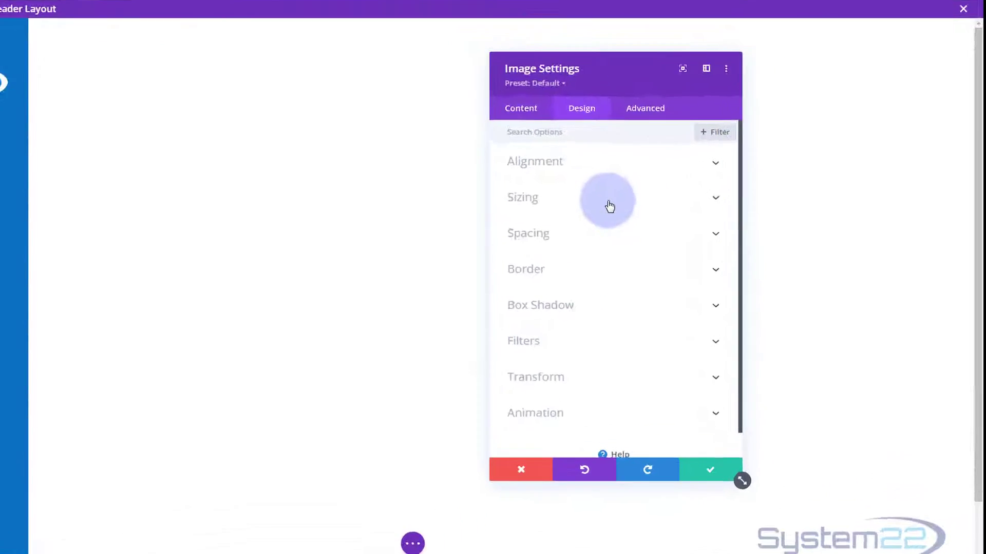
pyautogui.click(658, 216)
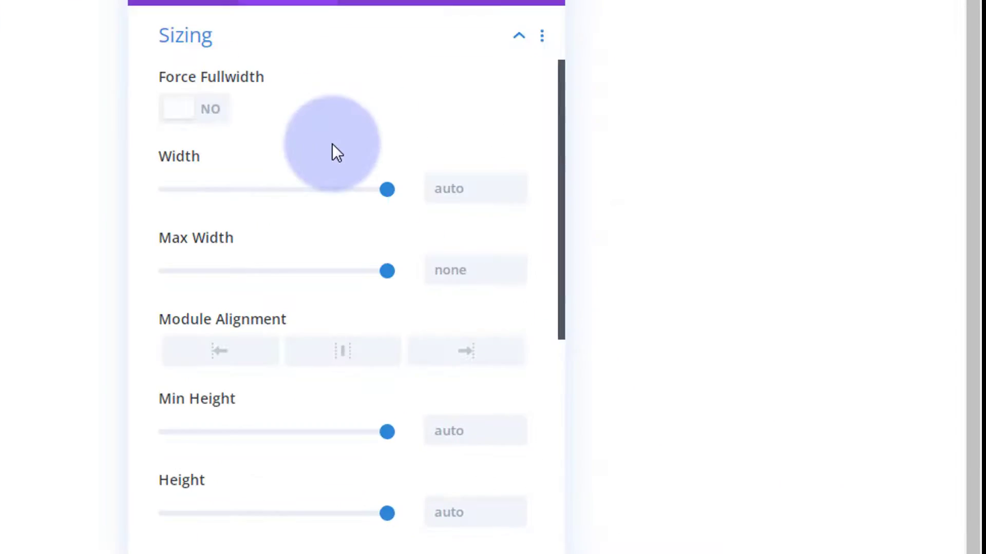
pyautogui.moveTo(396, 192); pyautogui.dragTo(381, 198)
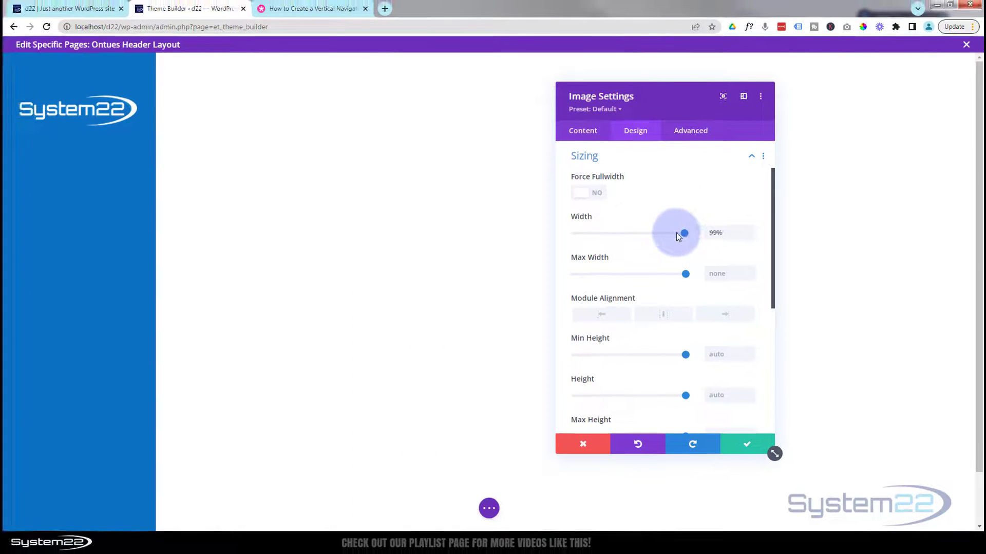
pyautogui.moveTo(676, 233); pyautogui.dragTo(664, 233)
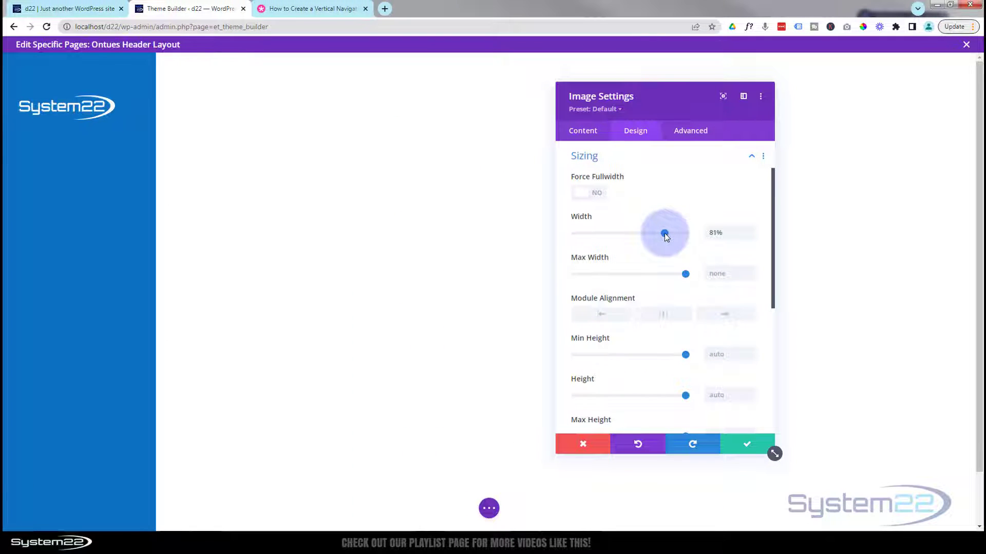
pyautogui.moveTo(664, 235); pyautogui.dragTo(663, 234)
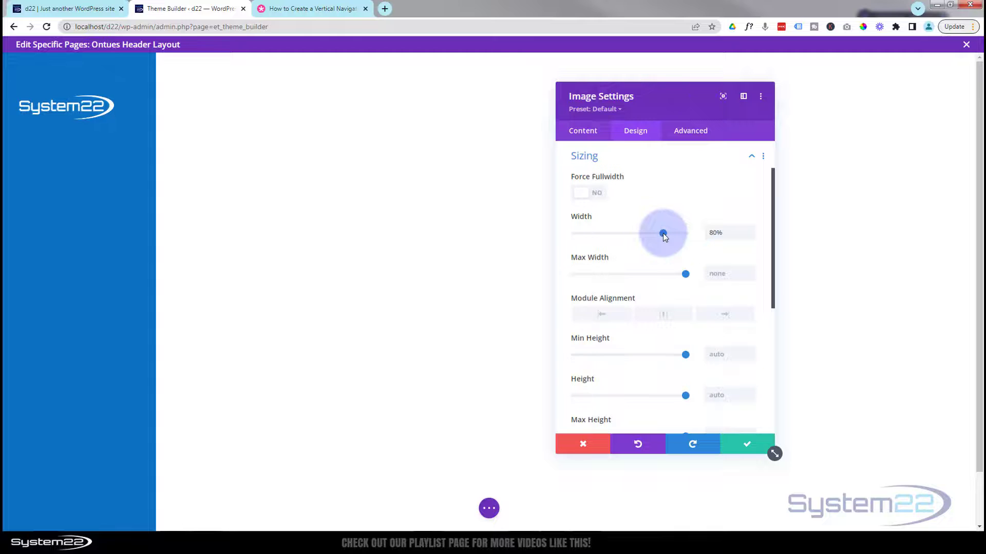
pyautogui.click(663, 316)
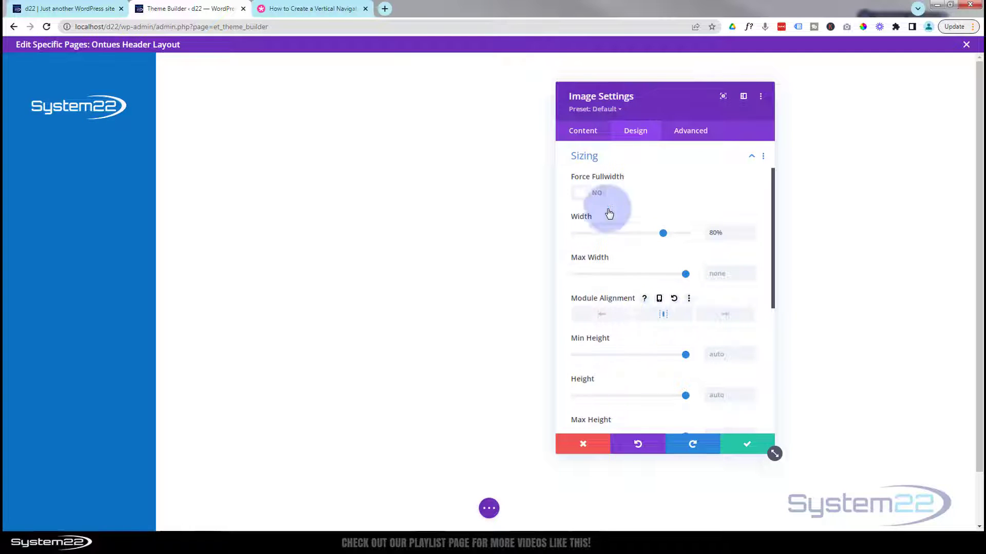
pyautogui.click(587, 135)
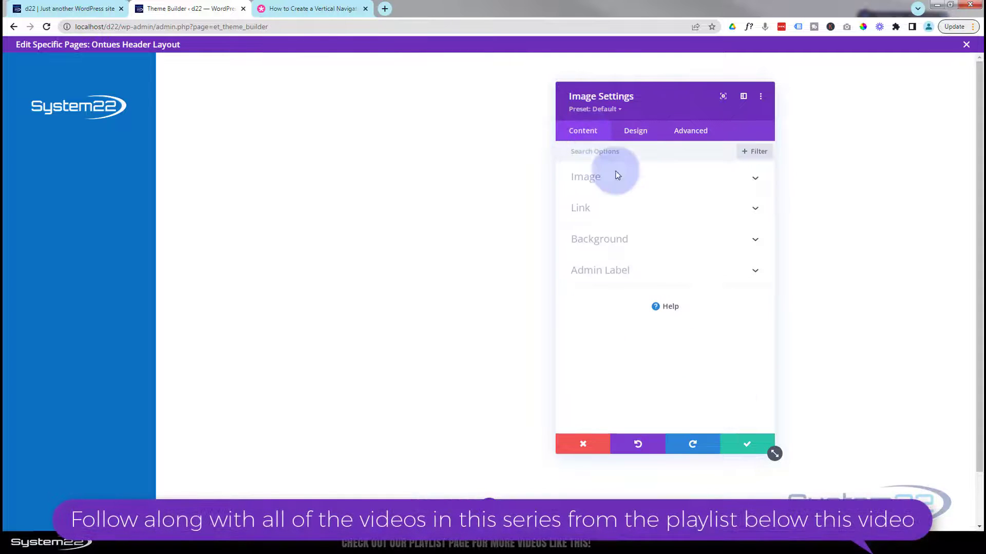
pyautogui.click(637, 202)
pyautogui.click(608, 265)
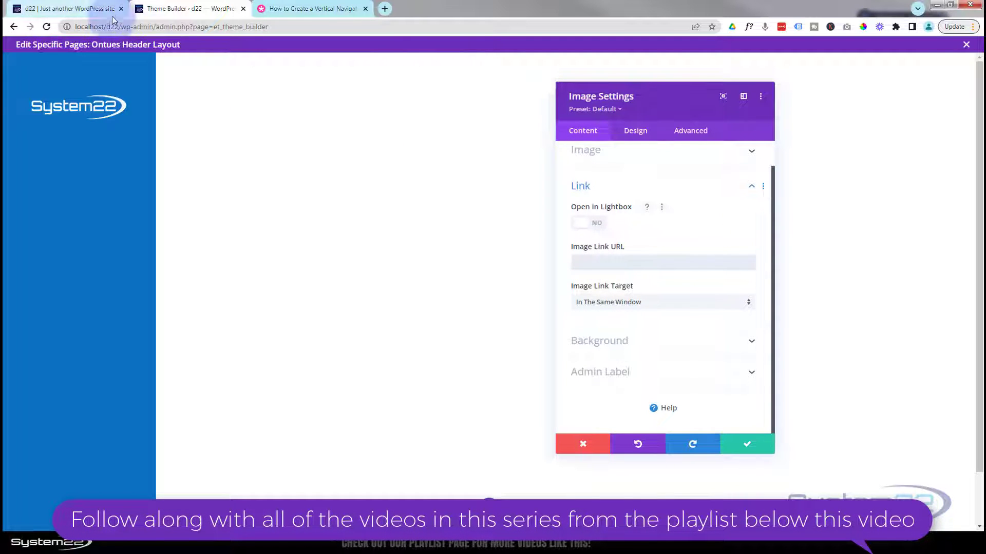
pyautogui.moveTo(119, 26); pyautogui.dragTo(37, 28)
pyautogui.hotkey('ctrl', 'c')
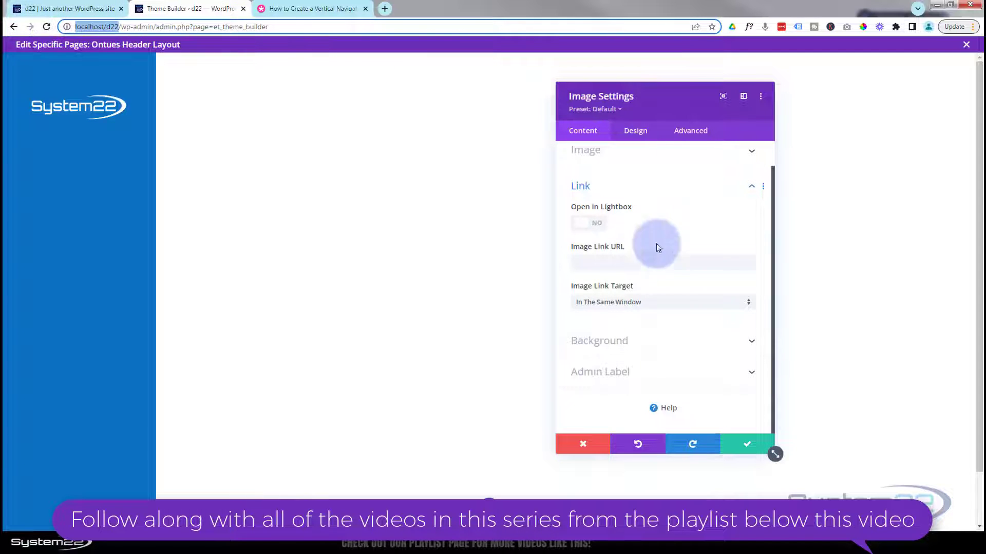
pyautogui.click(602, 261)
pyautogui.hotkey('ctrl', 'v')
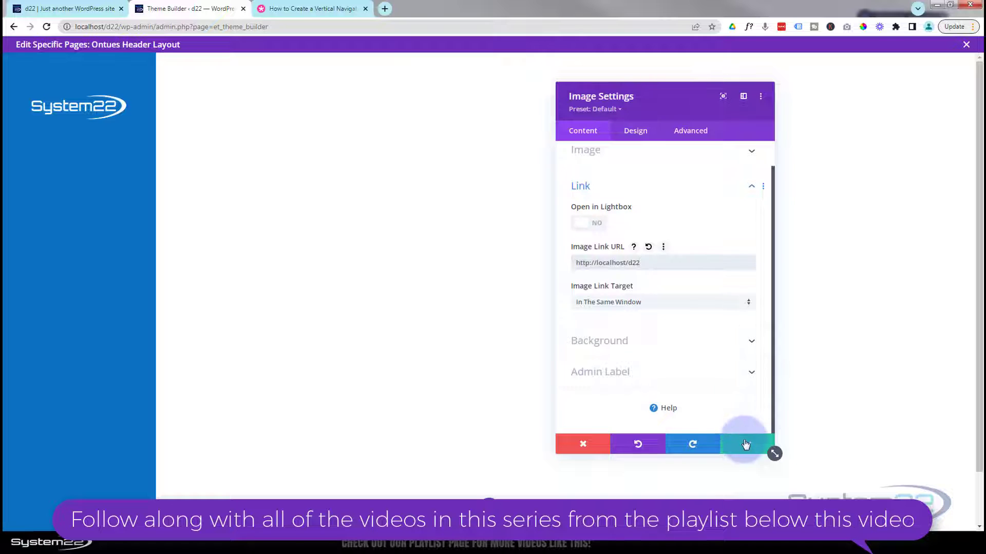
pyautogui.click(747, 445)
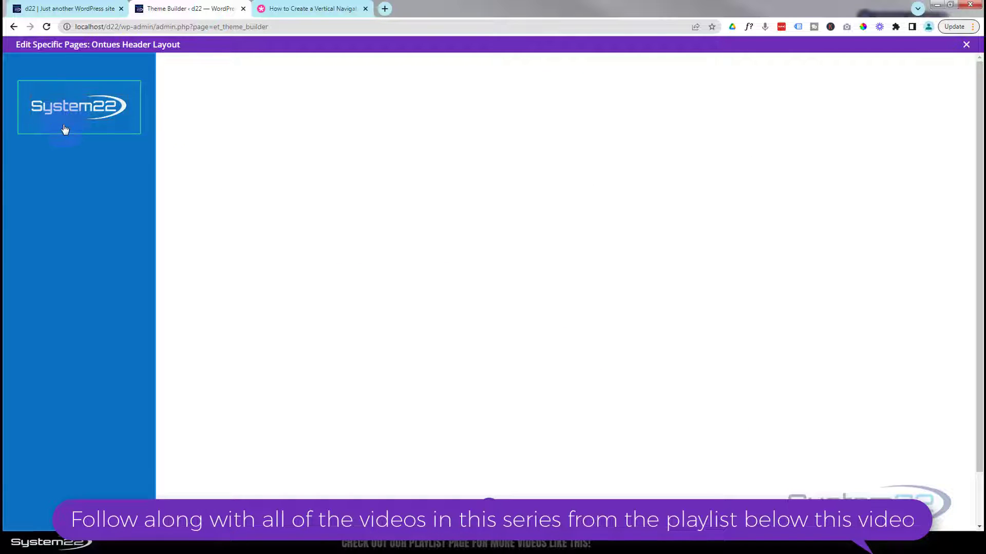
# - Insert a Menu module below the logo, assign it the vert menu, and save the module
pyautogui.moveTo(64, 129)
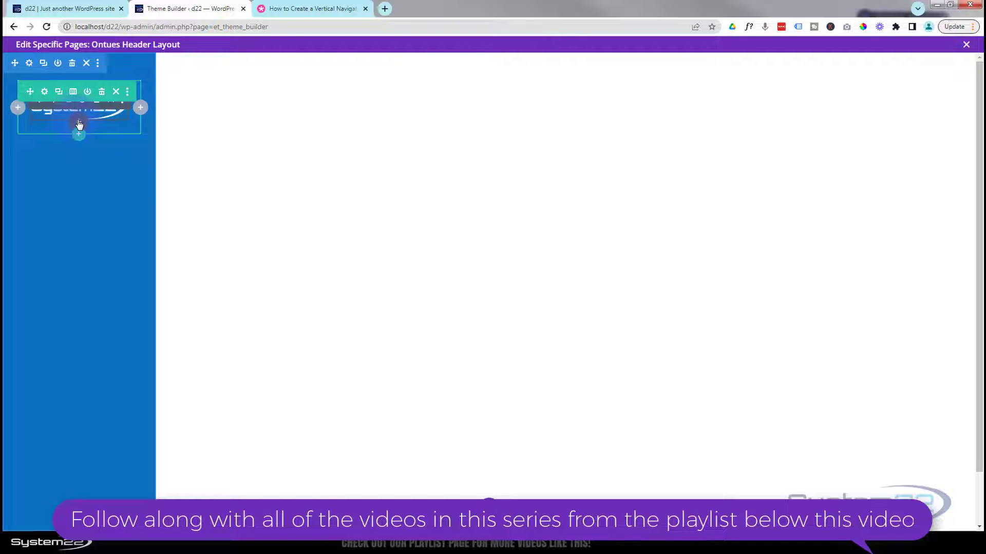
pyautogui.click(80, 122)
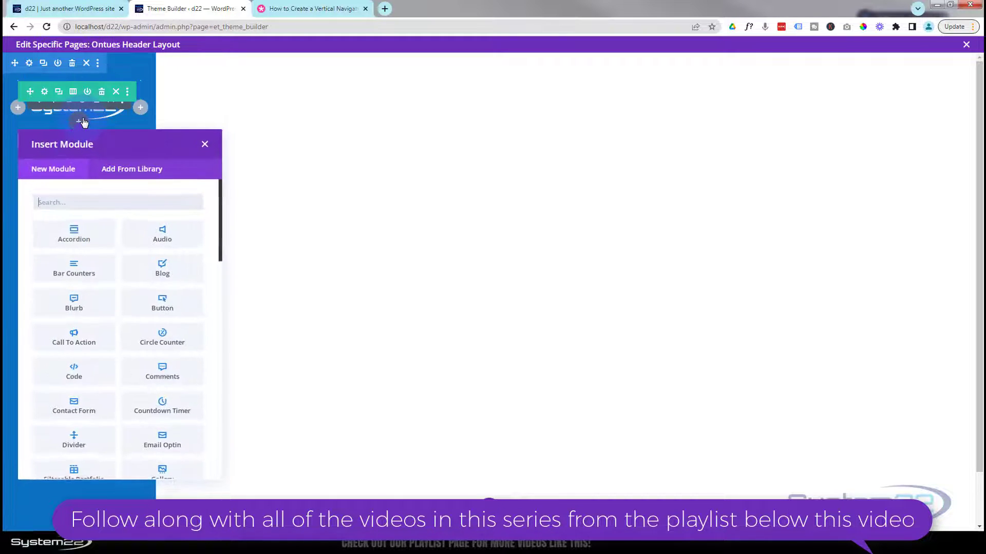
pyautogui.scroll(-3, 126, 266)
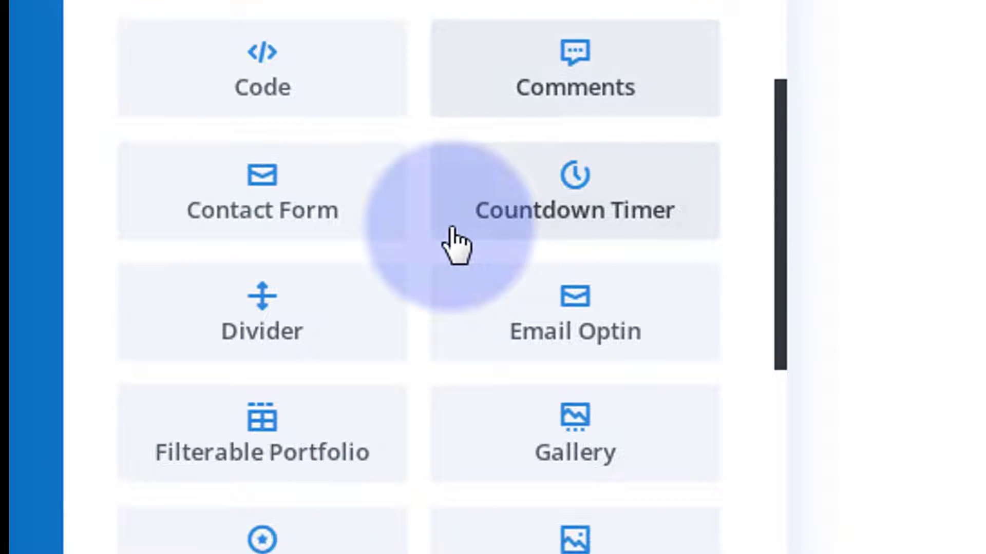
pyautogui.scroll(-2, 454, 244)
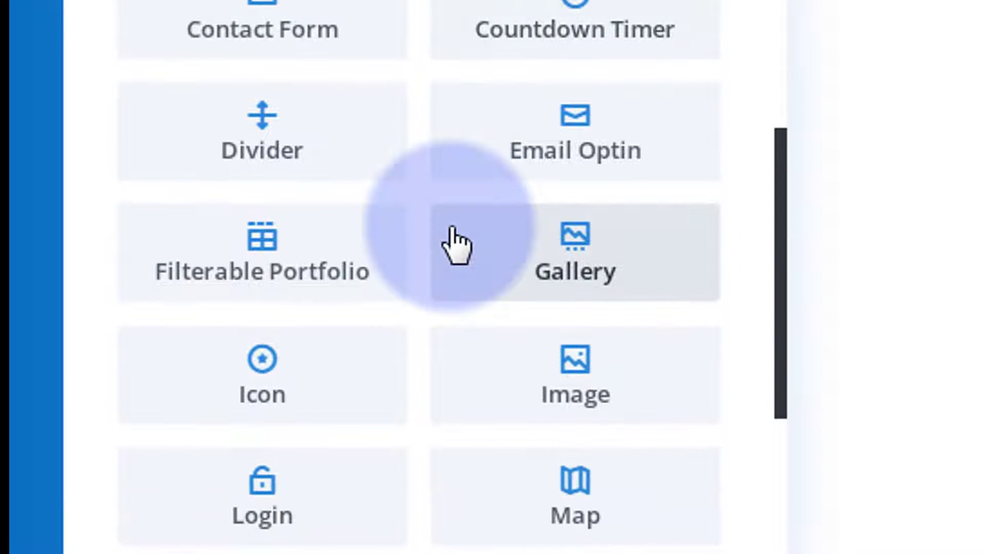
pyautogui.scroll(-2, 455, 242)
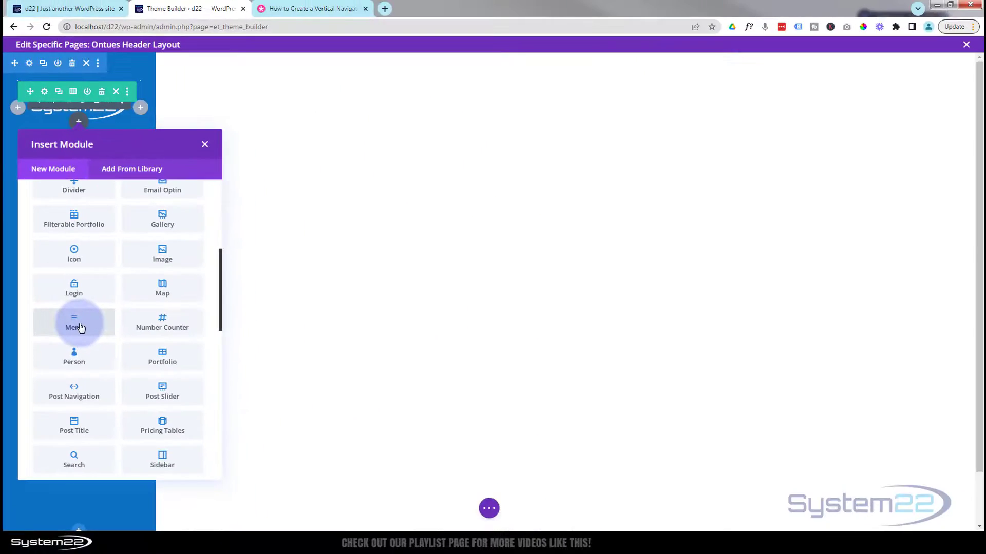
pyautogui.click(126, 360)
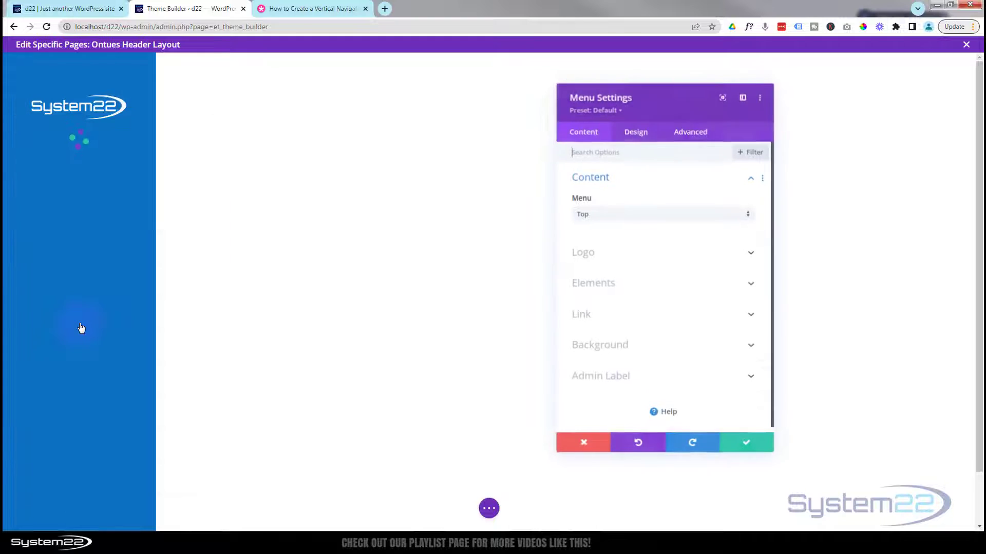
pyautogui.click(642, 221)
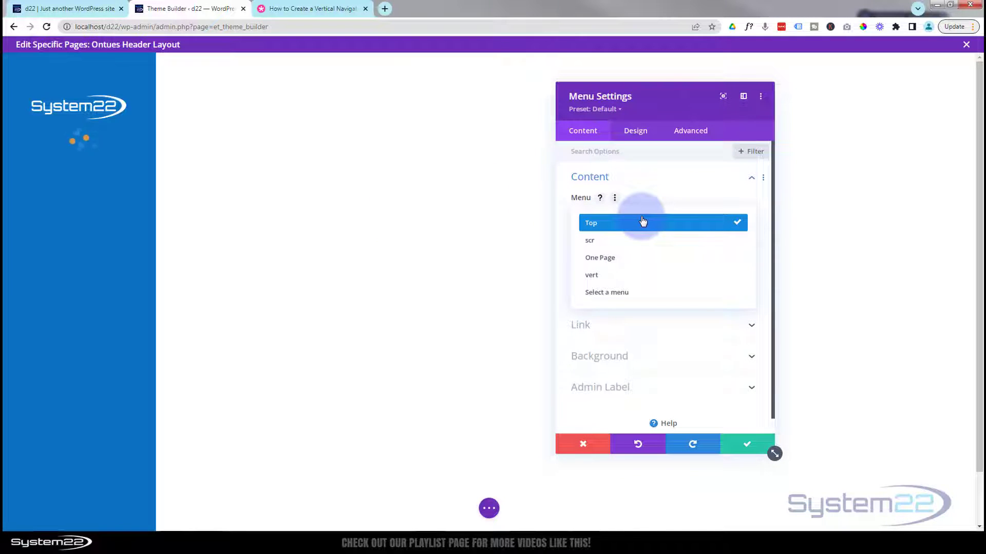
pyautogui.click(598, 282)
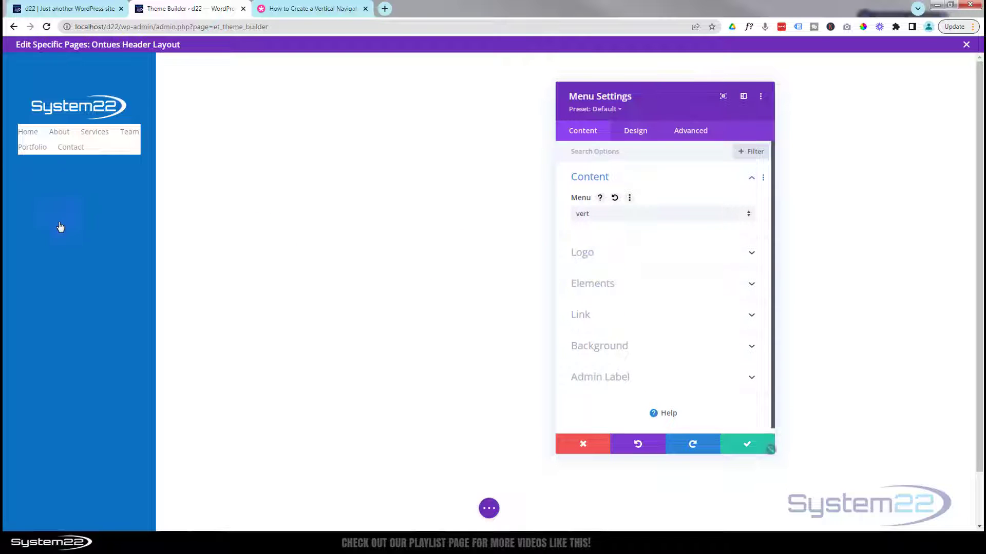
pyautogui.click(746, 444)
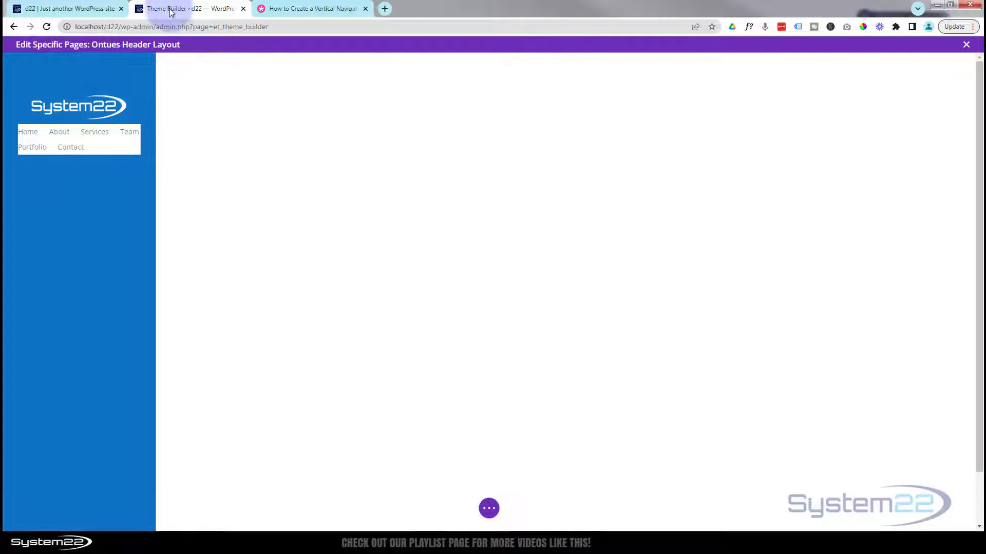
# - Switch to the Elegant Themes vertical menu article, select its complete Style Vertical Navigation Menu CSS block, and review the header-building instructions
pyautogui.click(297, 11)
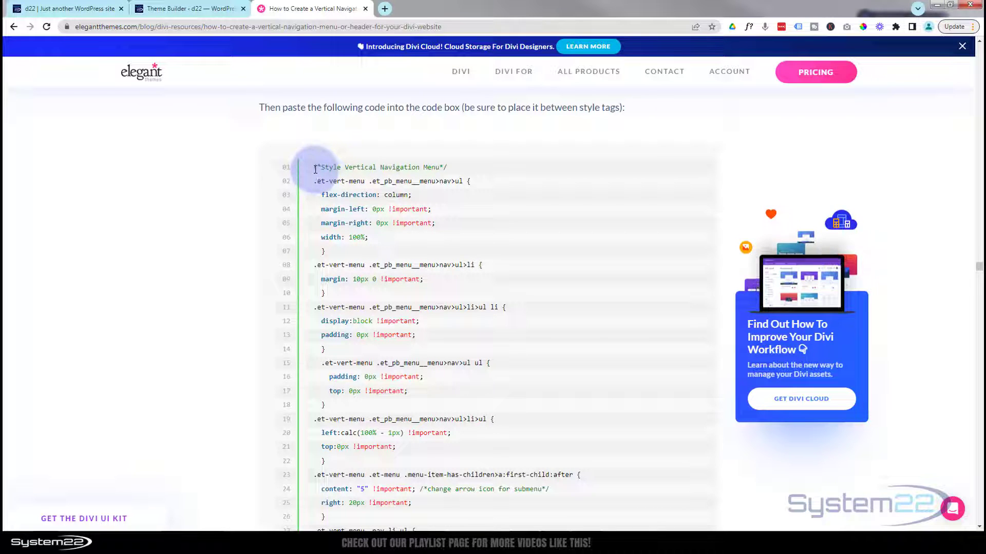
pyautogui.moveTo(315, 169); pyautogui.dragTo(447, 387)
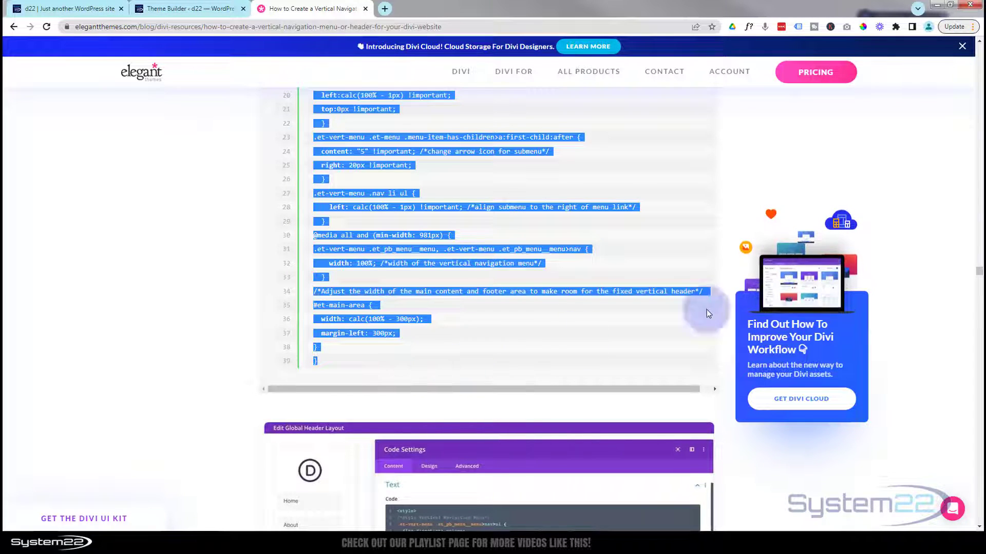
pyautogui.moveTo(980, 275); pyautogui.dragTo(979, 115)
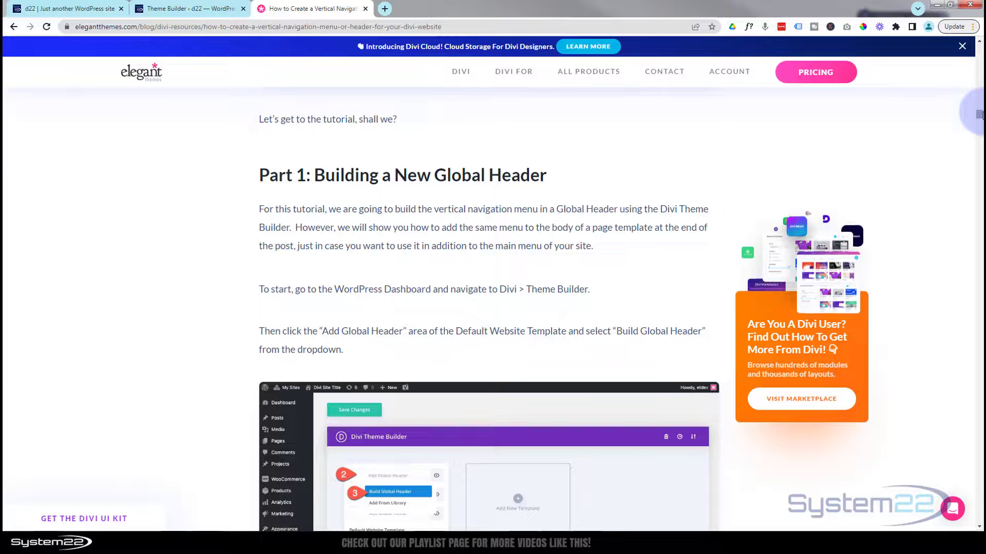
pyautogui.moveTo(979, 117); pyautogui.dragTo(979, 188)
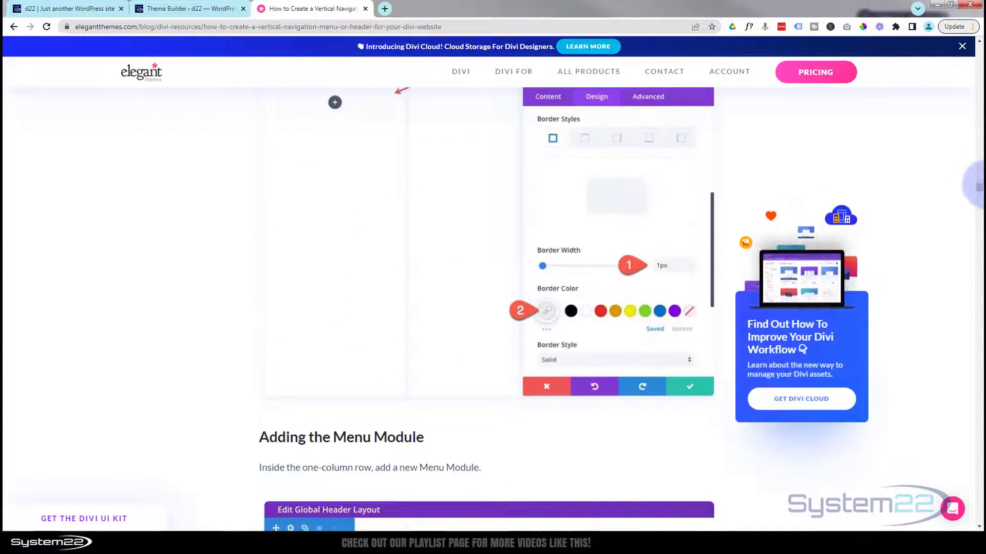
pyautogui.click(195, 12)
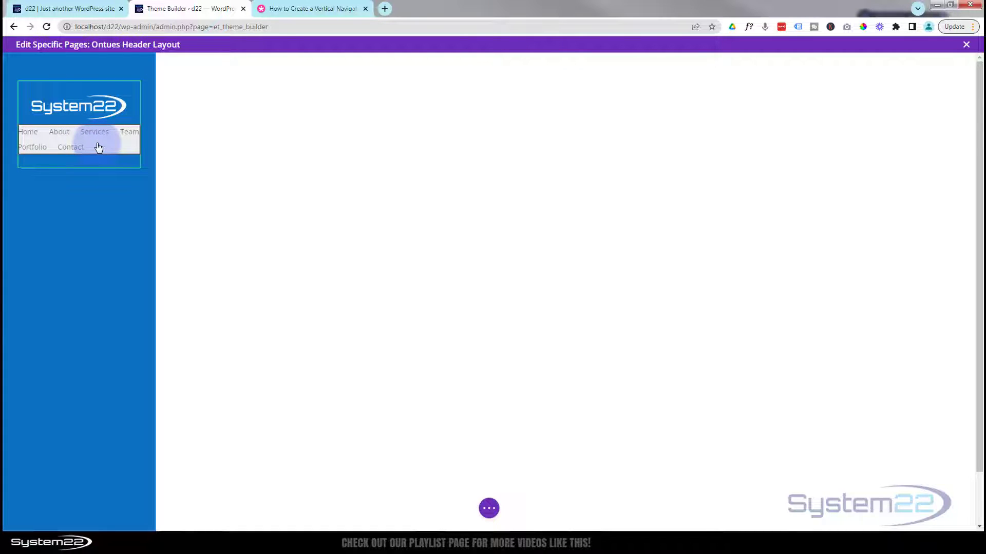
pyautogui.click(283, 8)
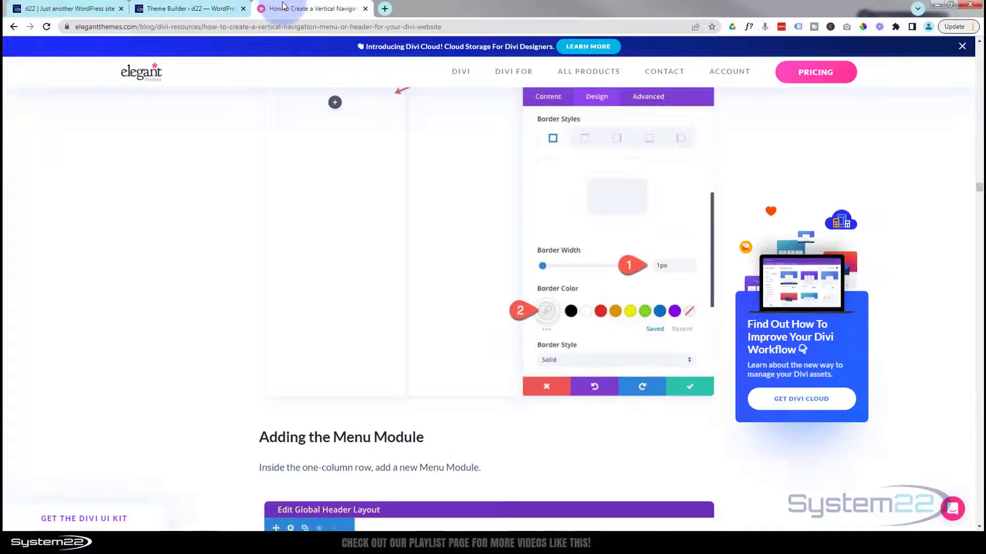
# - Return to the Theme Builder and insert a Code module below the menu in the blue sidebar
pyautogui.click(197, 13)
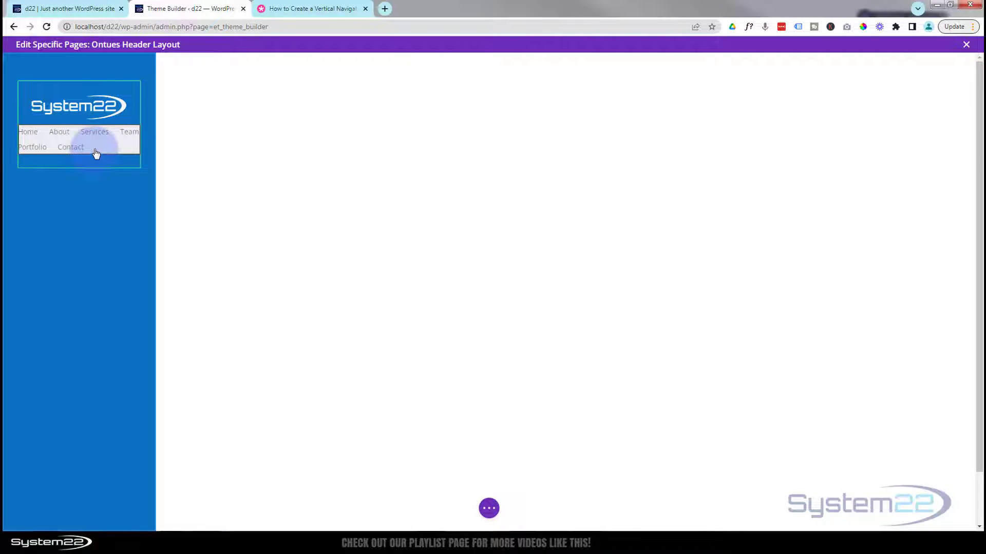
pyautogui.moveTo(93, 151)
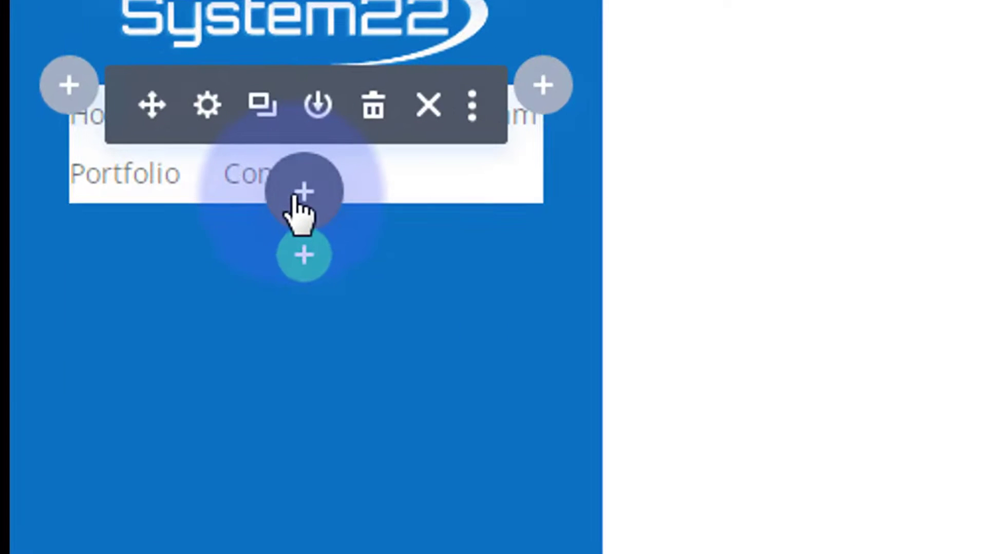
pyautogui.click(295, 197)
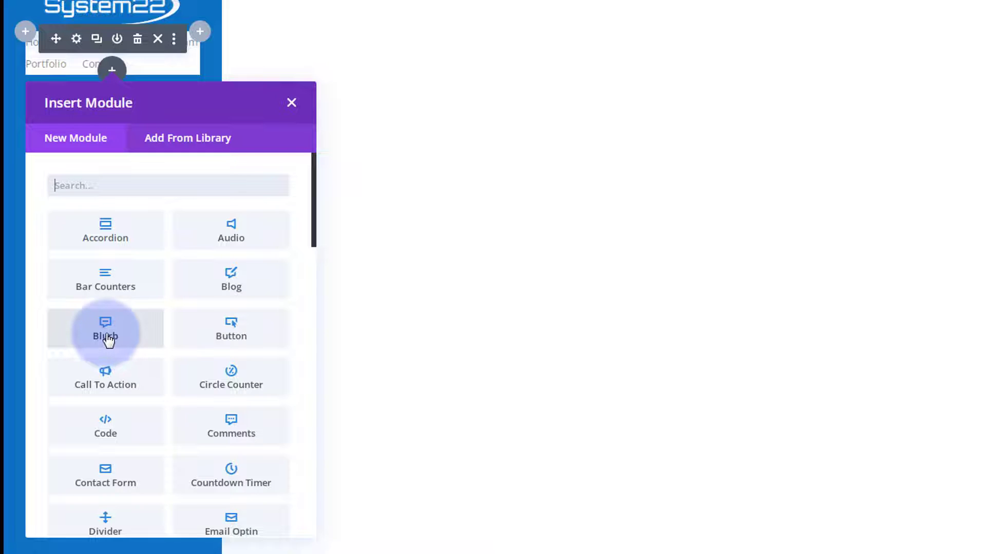
pyautogui.scroll(-2, 105, 353)
pyautogui.click(108, 358)
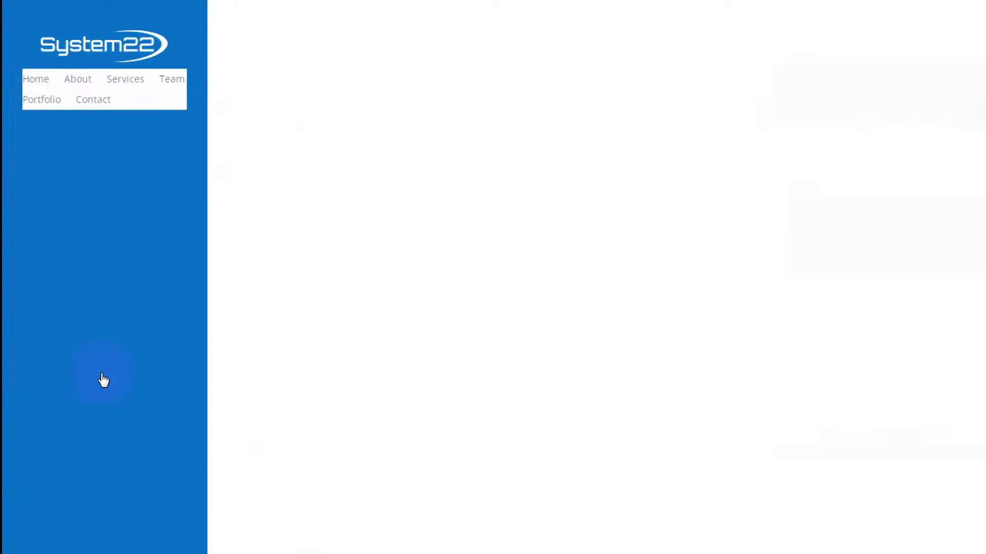
# - Enter opening and closing <style> tags in the Code module with an empty line between them for the CSS
pyautogui.click(775, 227)
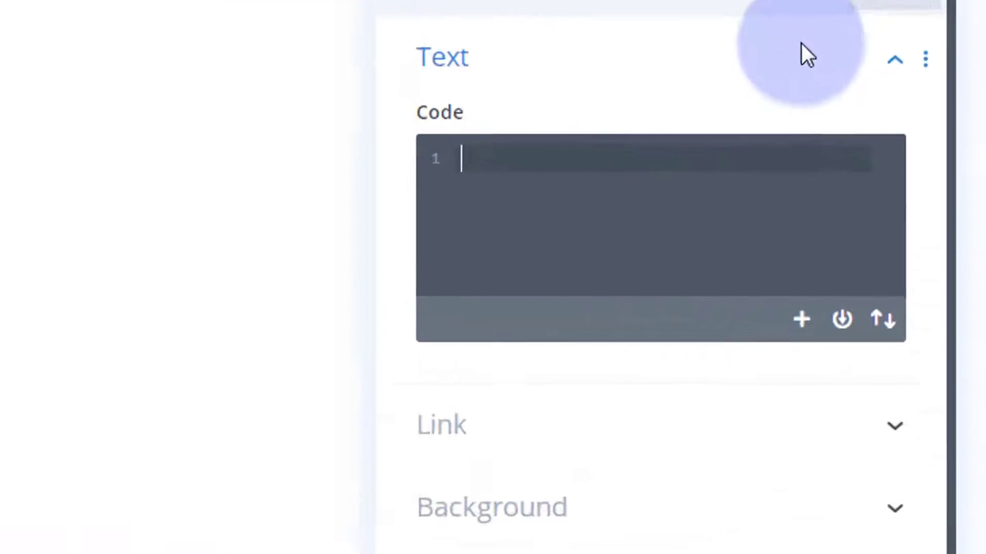
pyautogui.write('<')
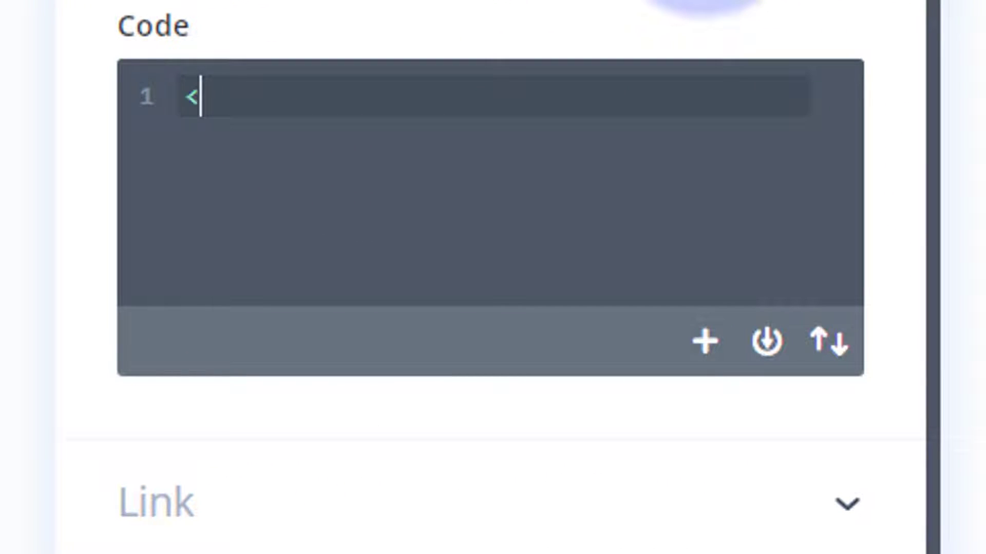
pyautogui.write('style></style>')
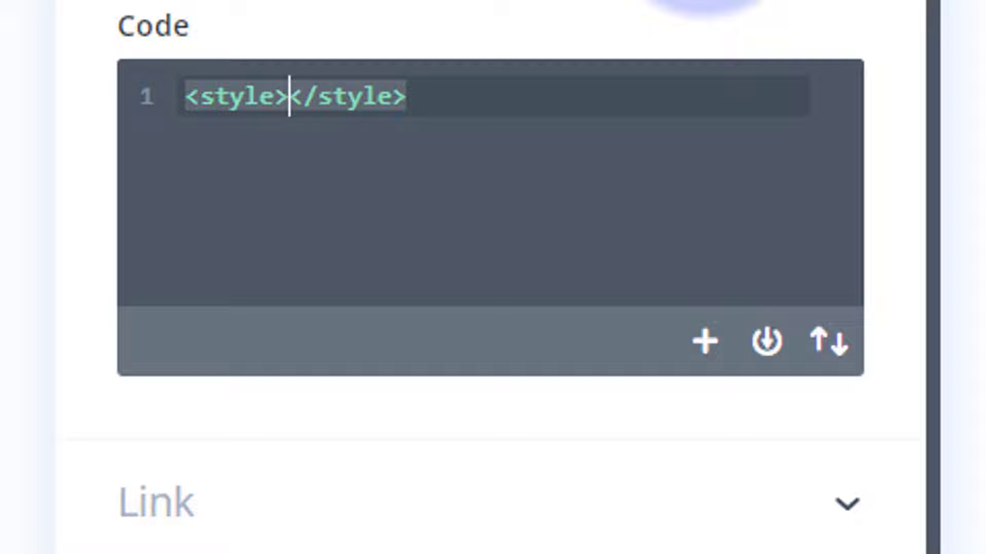
pyautogui.press('Return')
pyautogui.press('Return')
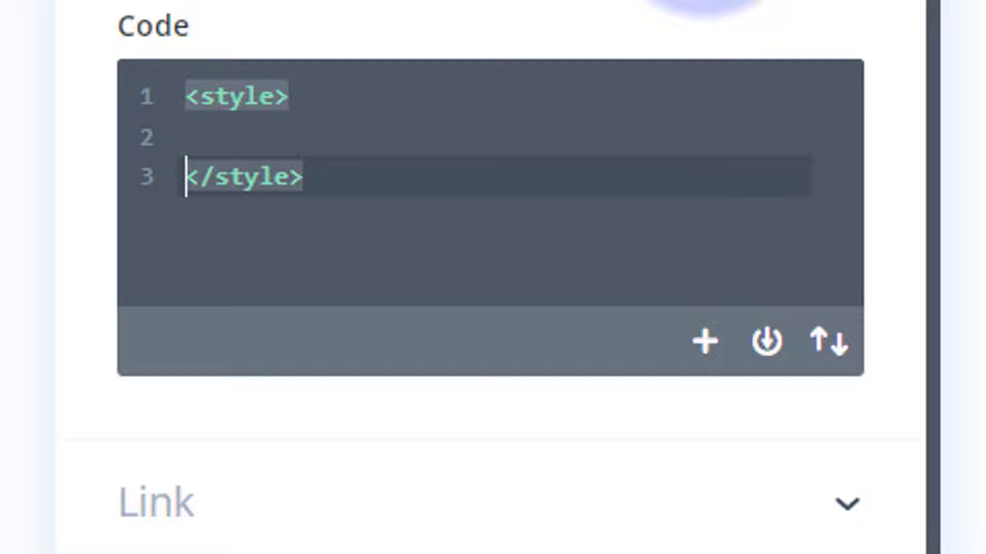
pyautogui.click(187, 137)
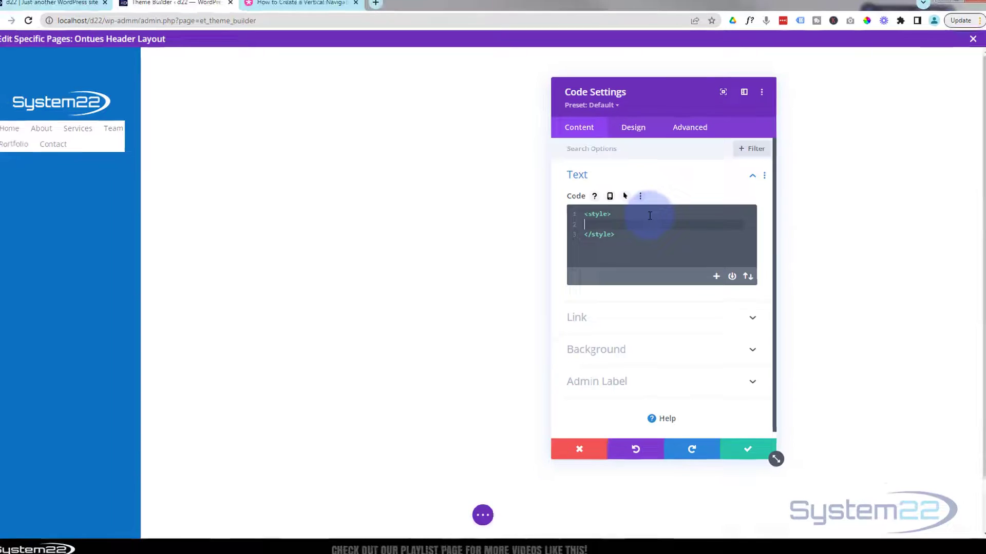
# - Paste the Style Vertical Navigation Menu CSS between the style tags, copy the et-vert-menu class name from it, and save the Code module
pyautogui.hotkey('ctrl', 'v')
pyautogui.scroll(10, 651, 224)
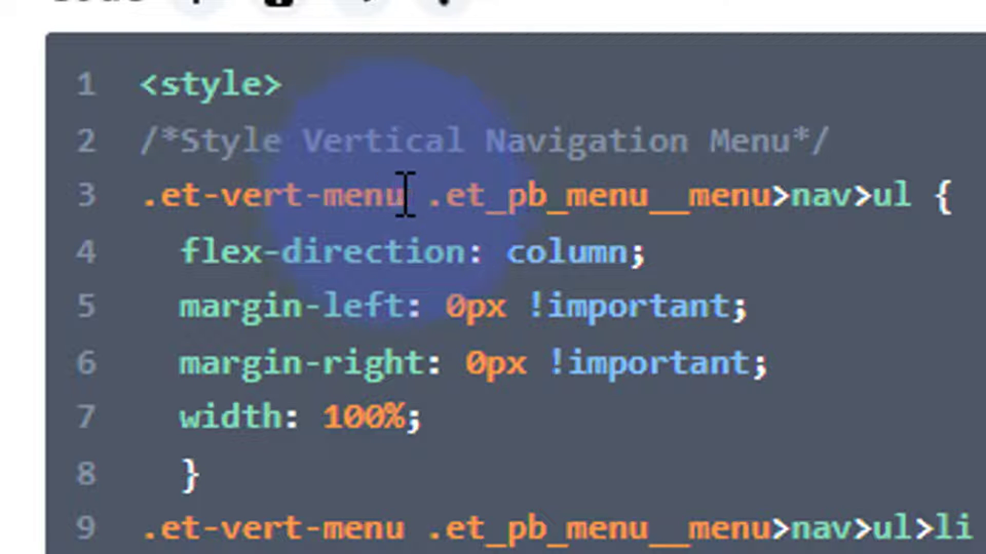
pyautogui.moveTo(410, 195); pyautogui.dragTo(160, 200)
pyautogui.hotkey('ctrl', 'c')
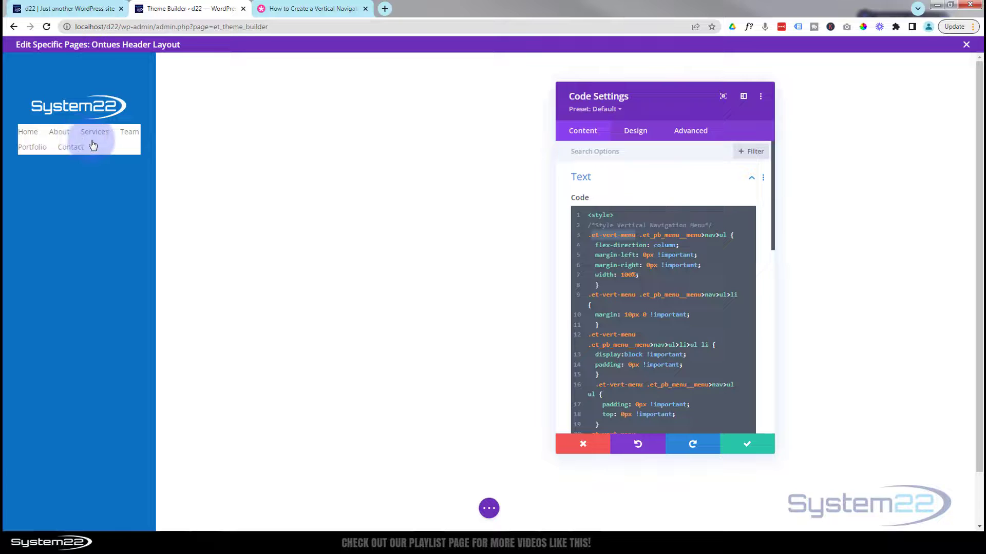
pyautogui.click(742, 448)
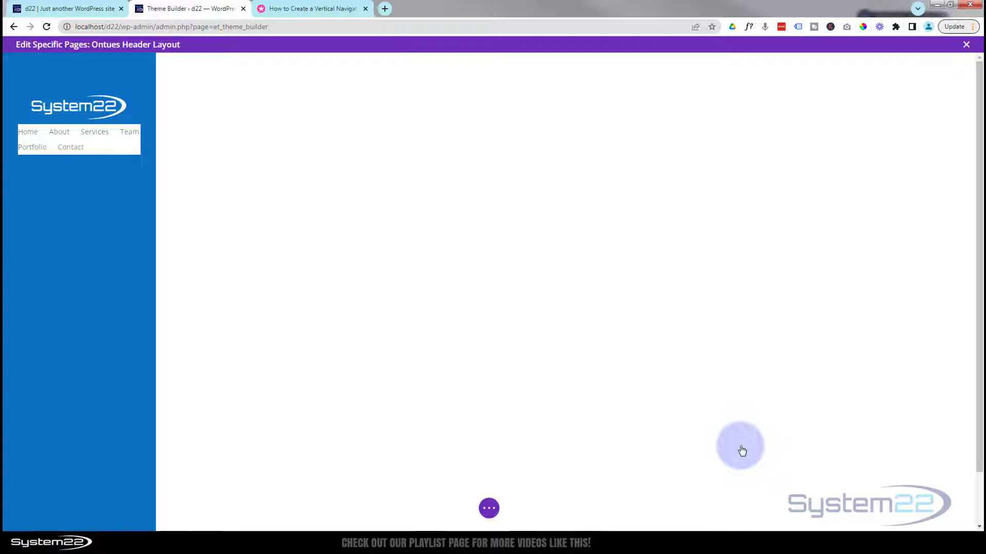
# - Assign the copied et-vert-menu class as the CSS class of the Menu module in the blue sidebar
pyautogui.click(53, 130)
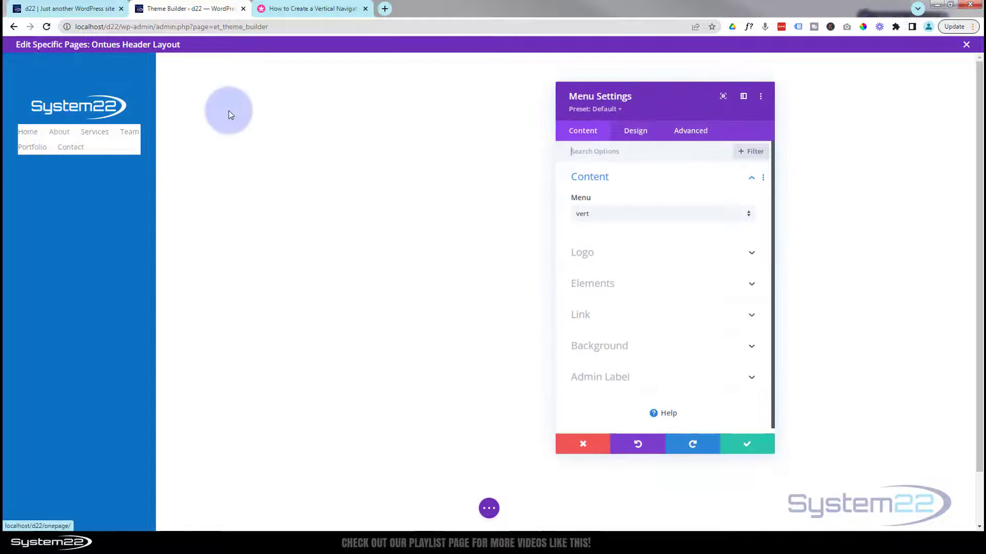
pyautogui.click(686, 135)
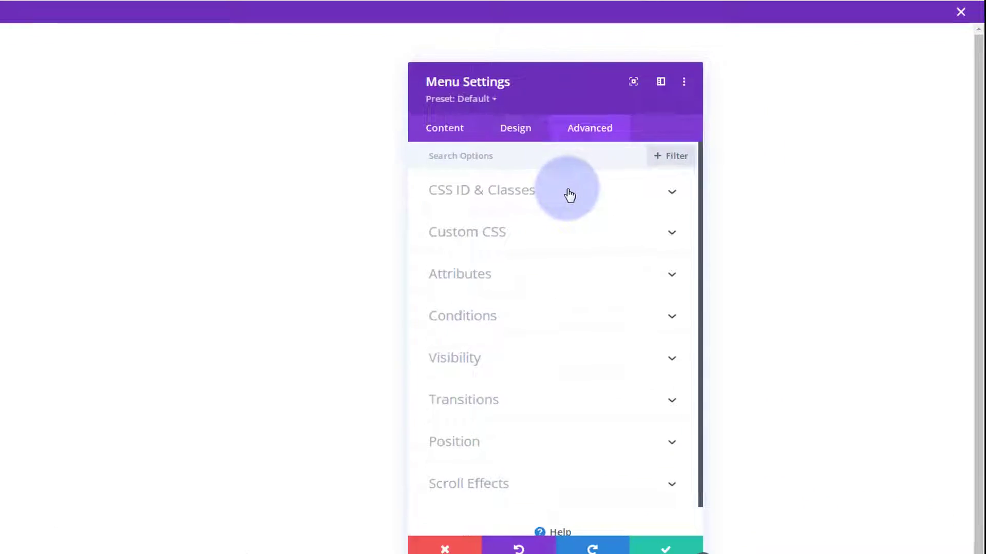
pyautogui.click(676, 180)
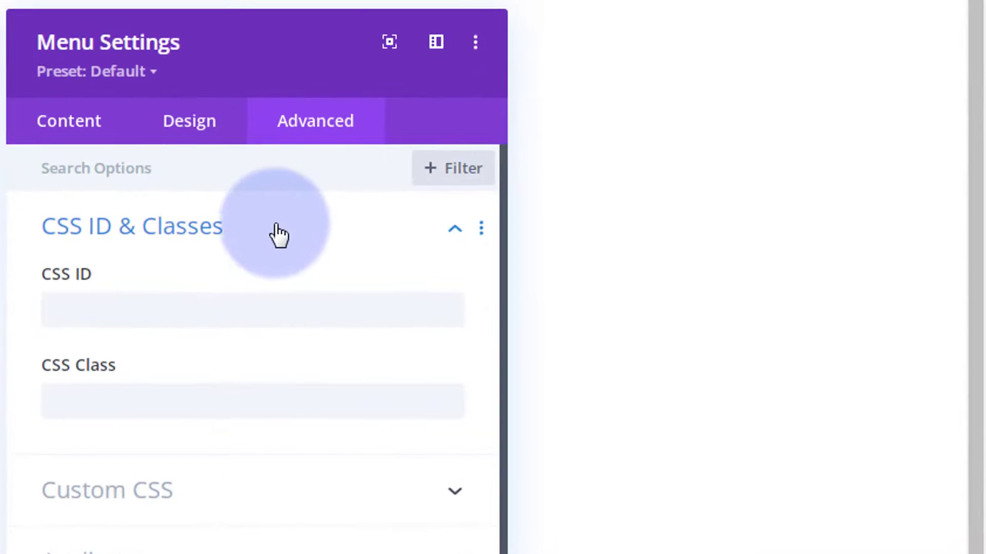
pyautogui.click(61, 407)
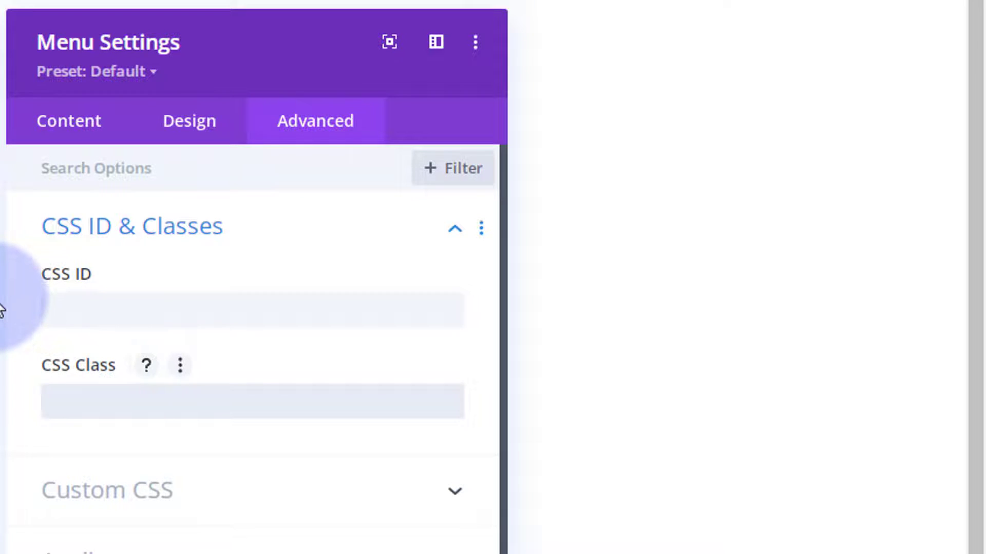
pyautogui.hotkey('ctrl', 'v')
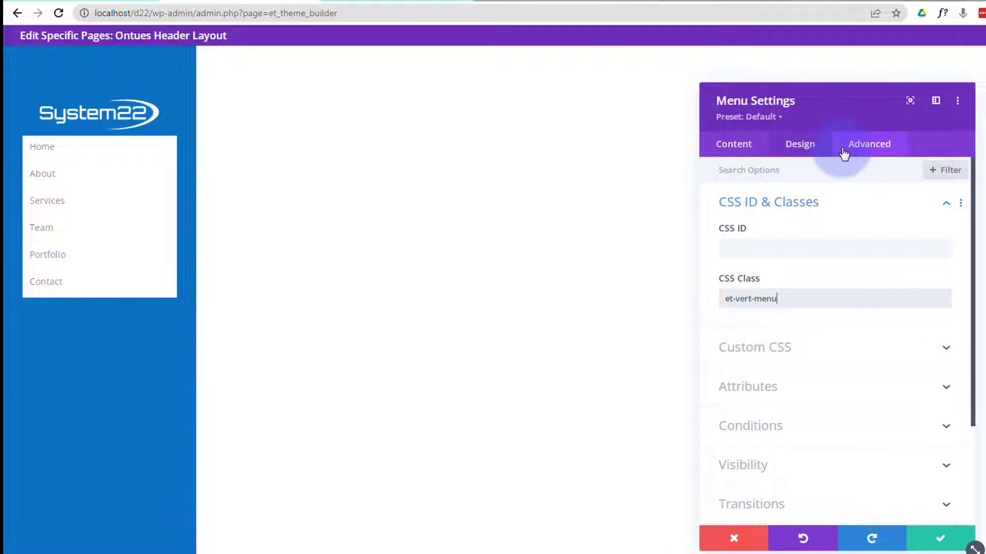
# - Remove the Menu module's background color and set its active link and menu text colors to white (#ffffff)
pyautogui.click(731, 147)
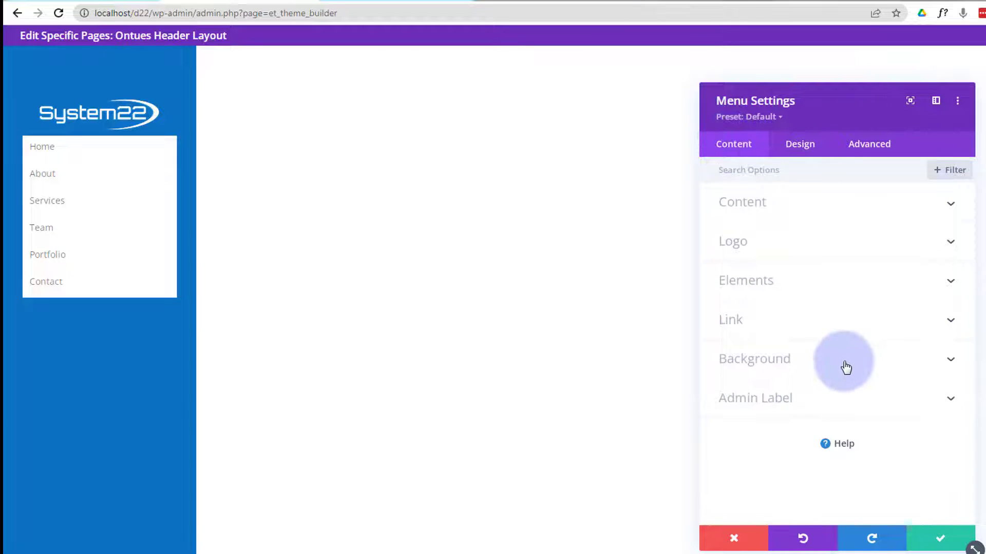
pyautogui.click(845, 368)
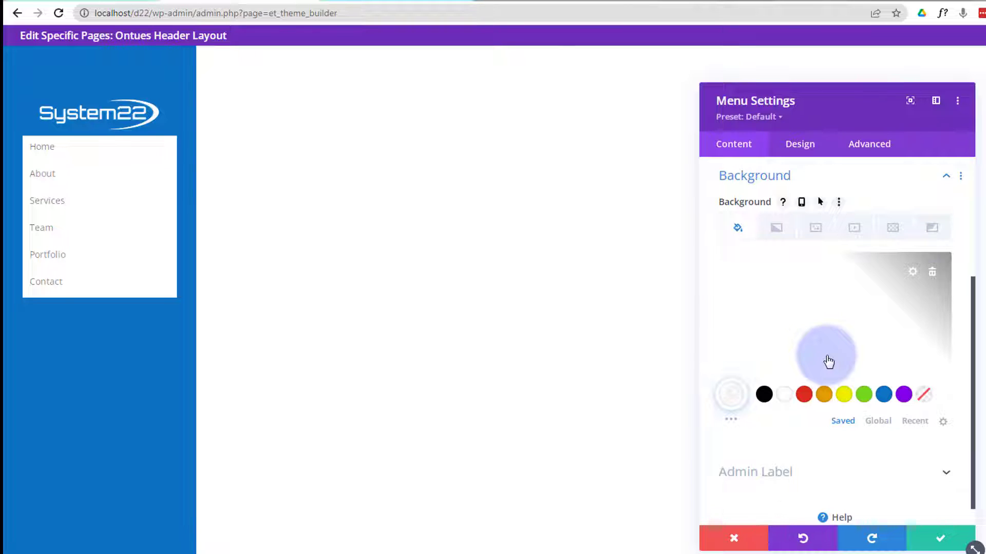
pyautogui.click(931, 274)
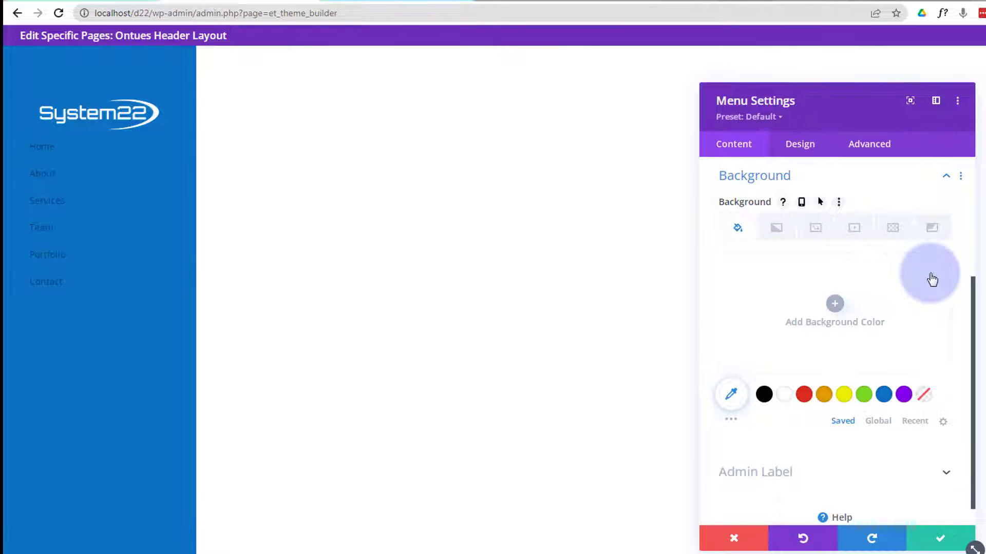
pyautogui.click(801, 149)
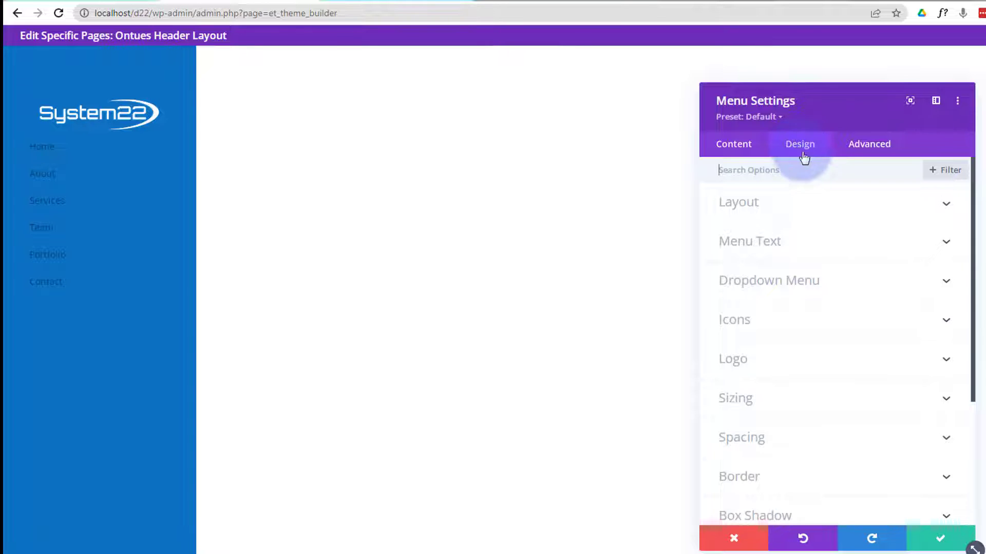
pyautogui.click(826, 242)
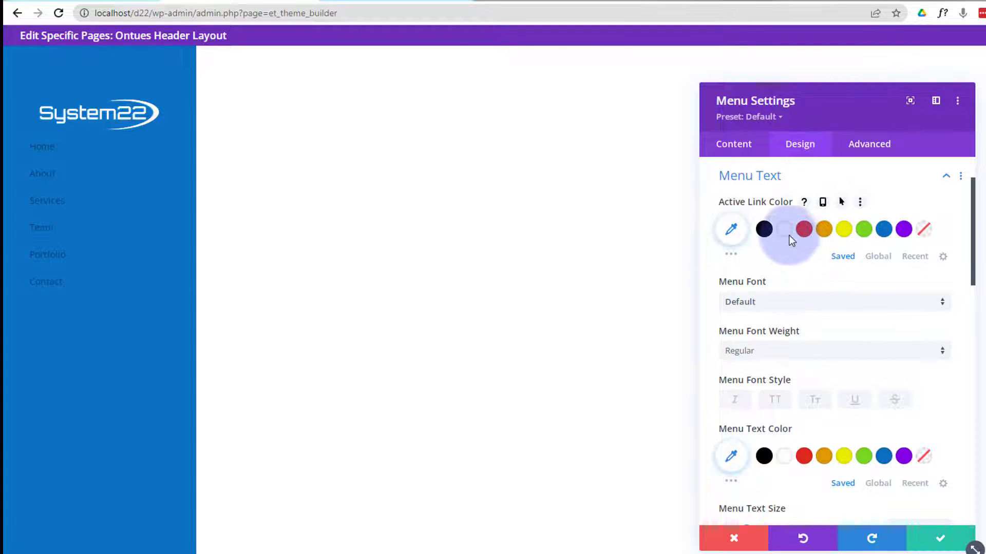
pyautogui.click(787, 460)
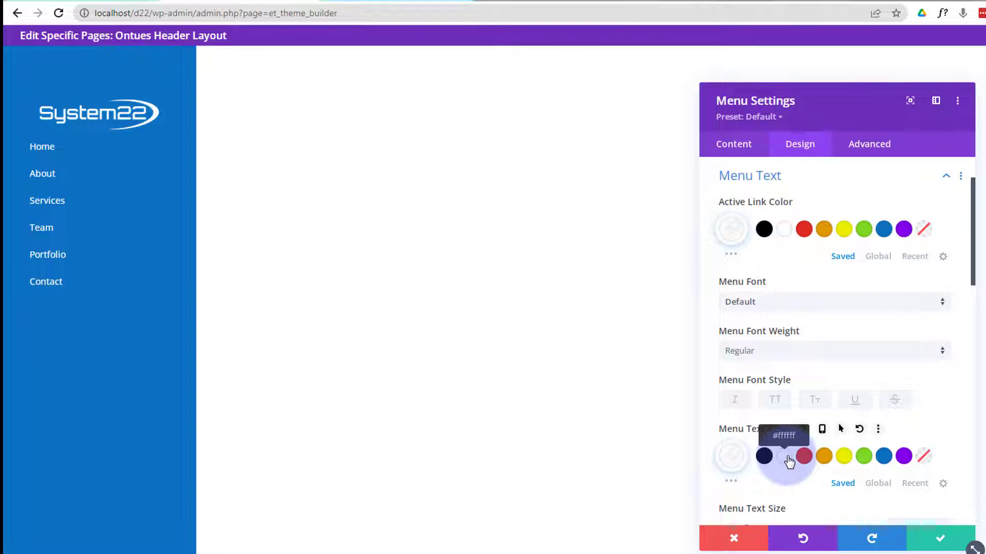
# - Browse the menu fonts and try the uppercase and italic font styles on the menu text
pyautogui.click(810, 304)
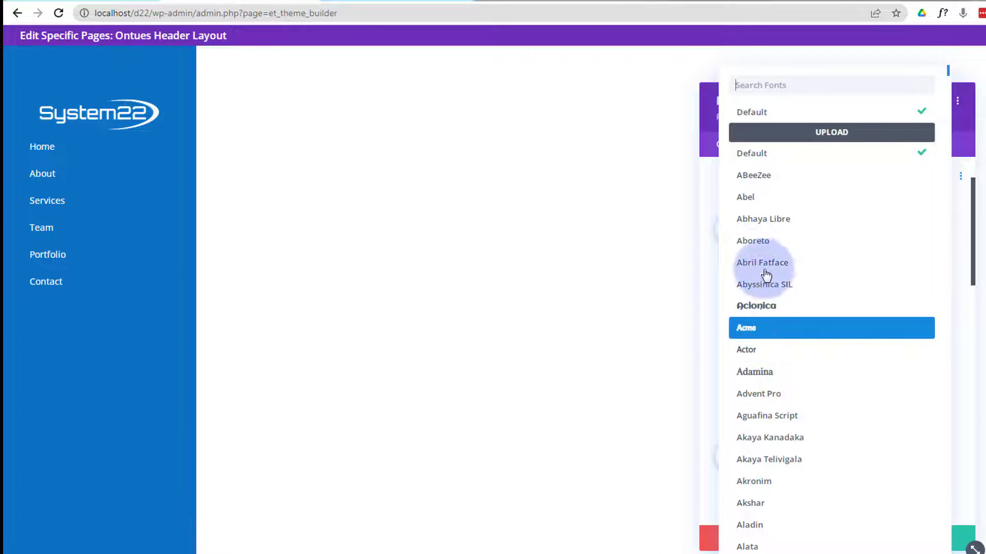
pyautogui.click(710, 269)
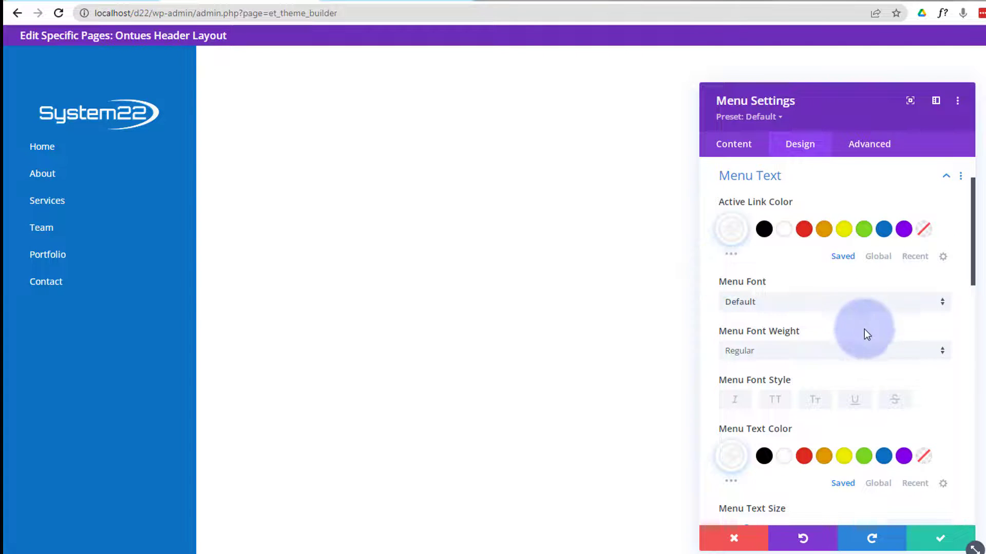
pyautogui.click(775, 404)
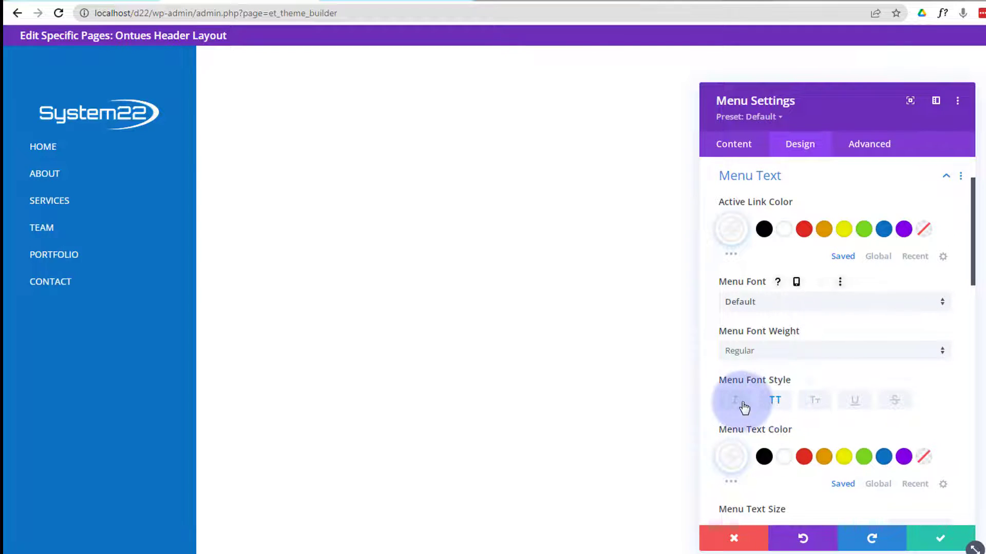
pyautogui.click(739, 403)
pyautogui.click(773, 403)
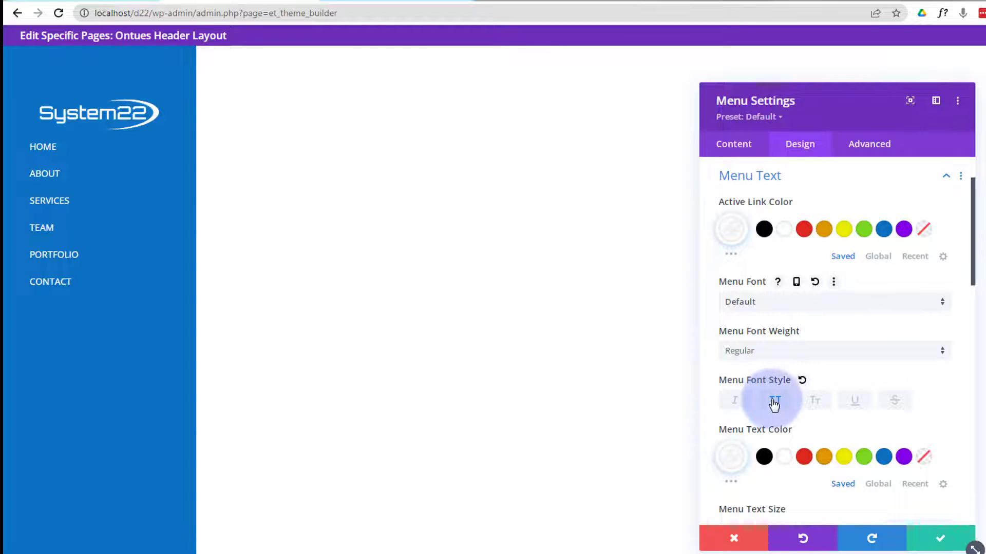
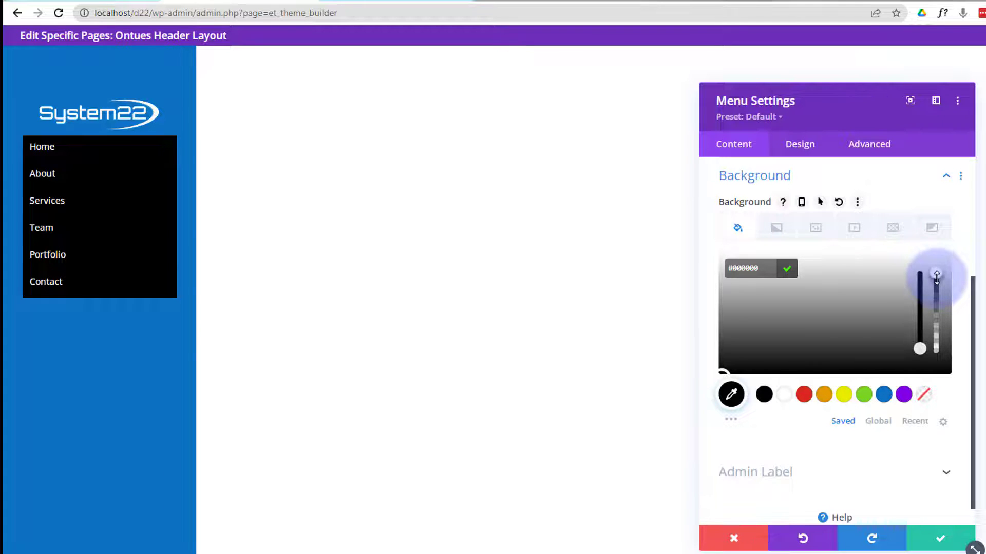
# - Make the menu's black background semi-transparent at rgba(0,0,0,0.43) and save the Menu module
pyautogui.moveTo(937, 281); pyautogui.dragTo(935, 326)
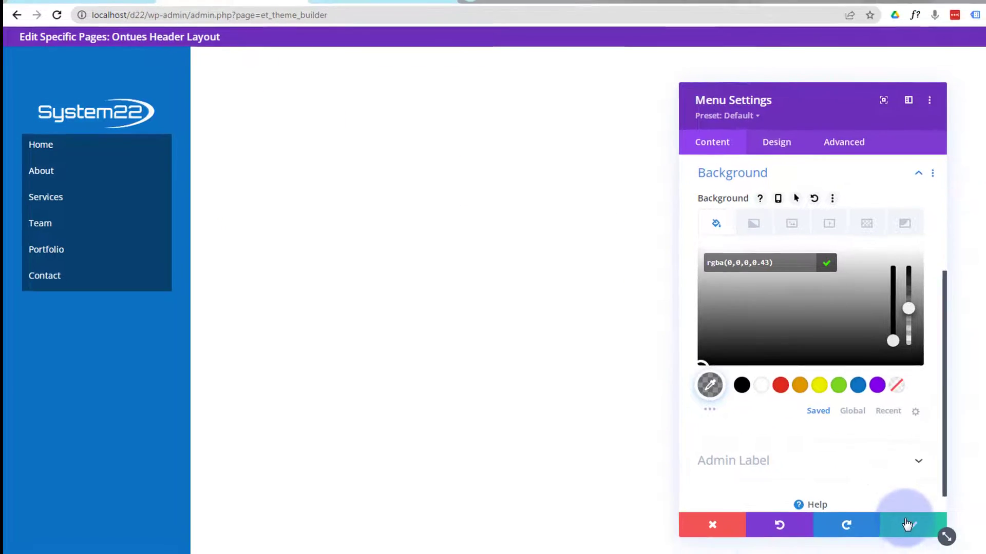
pyautogui.click(907, 524)
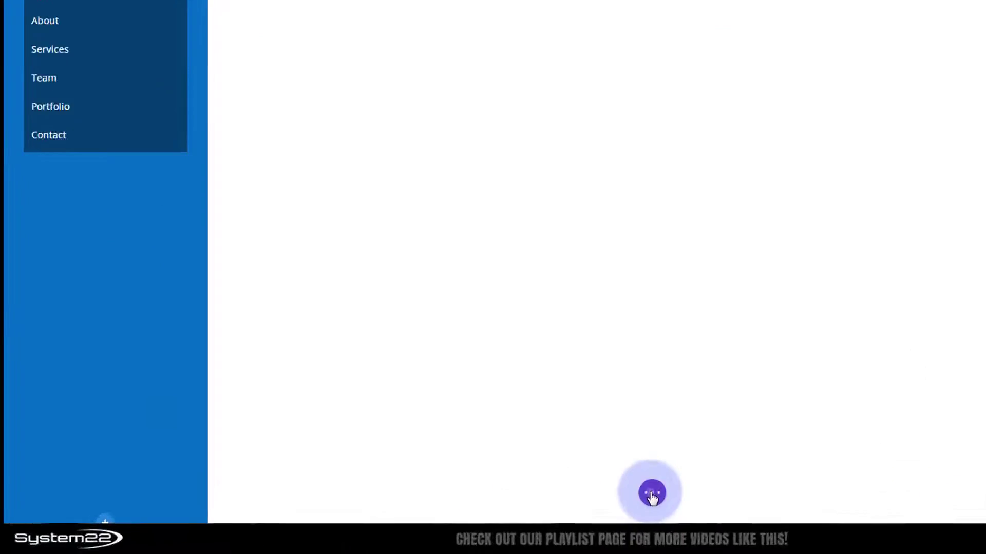
# - Open the Code module's settings from the wireframe view and return the layout to desktop view
pyautogui.click(652, 493)
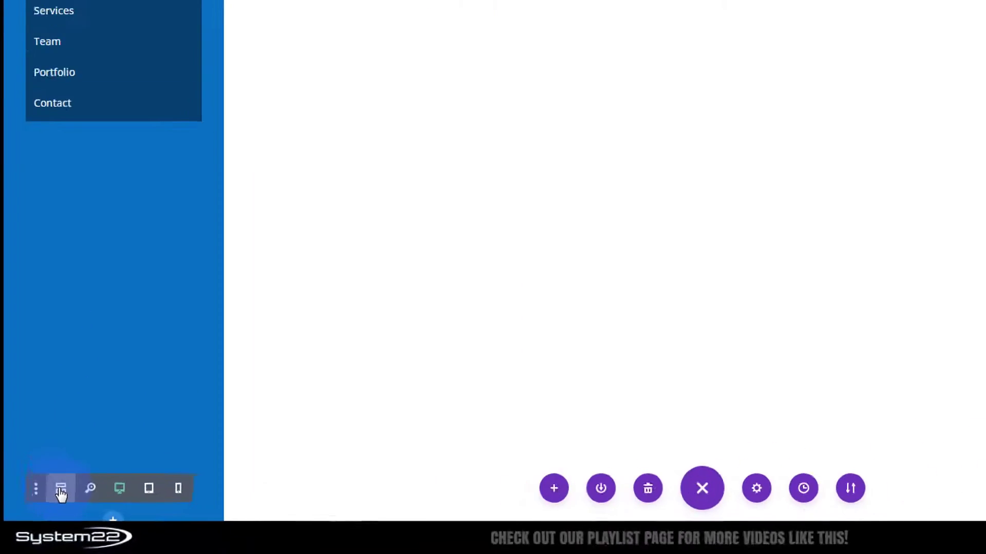
pyautogui.click(159, 391)
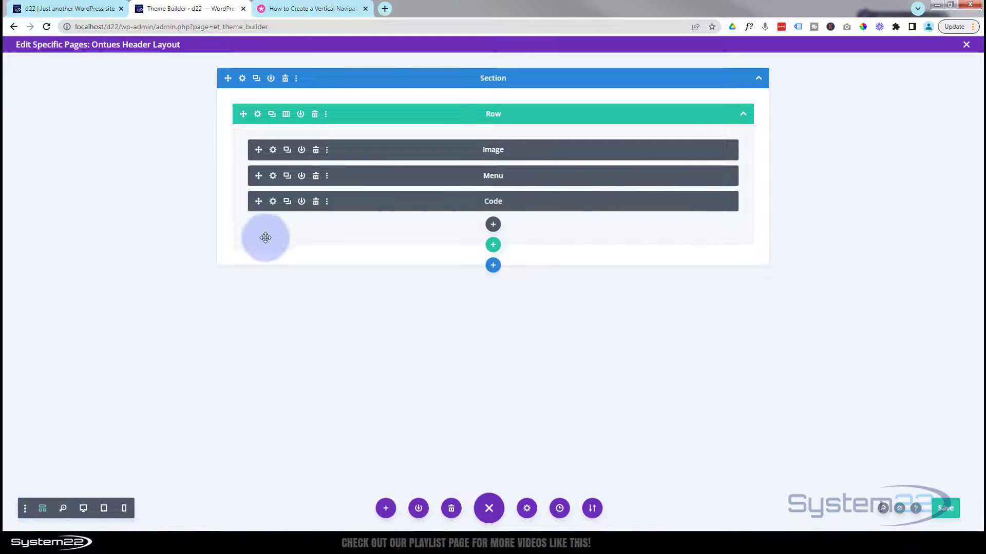
pyautogui.click(273, 201)
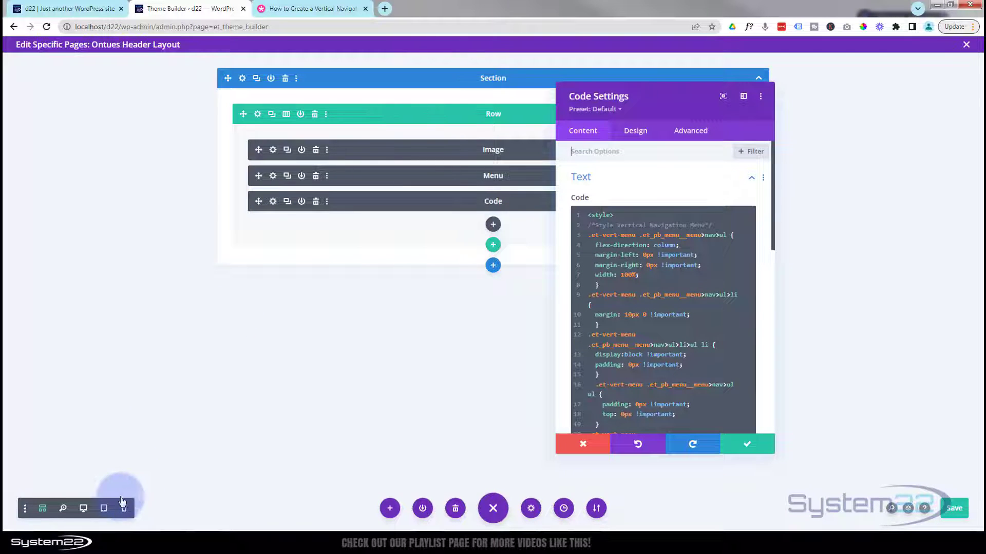
pyautogui.click(83, 509)
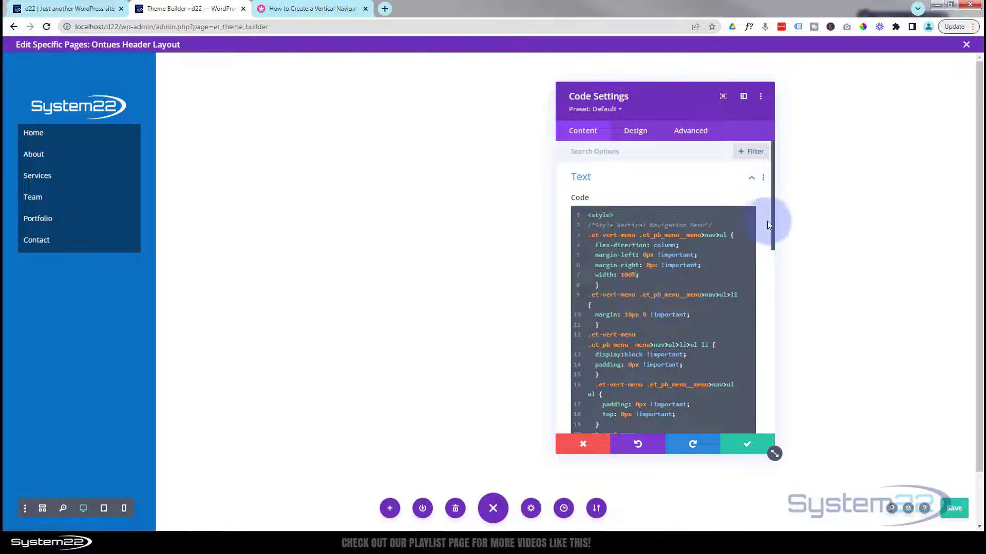
# - In the #et-main-area rule, change the width calculation to 100% - 240px and margin-left to 240px, and save the Code module
pyautogui.moveTo(772, 214); pyautogui.dragTo(771, 358)
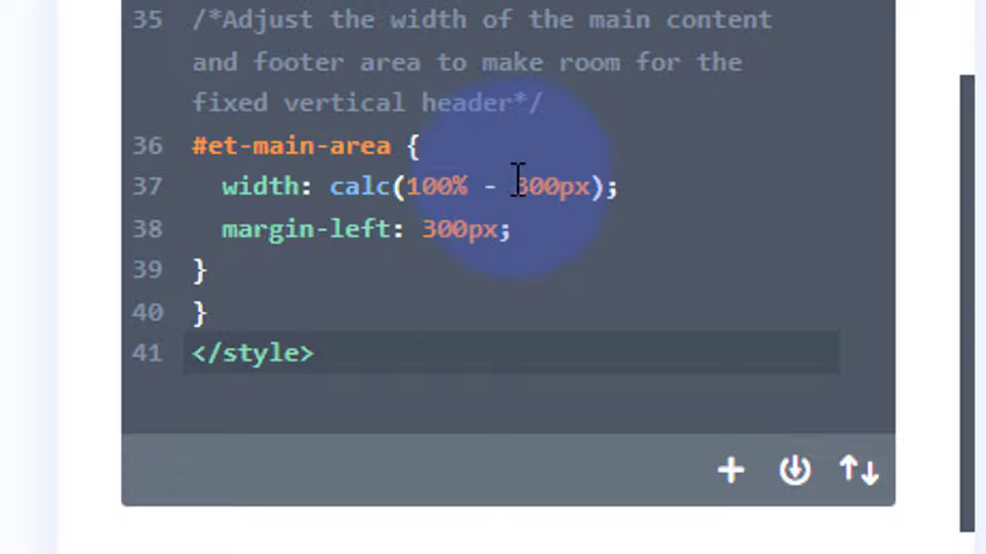
pyautogui.moveTo(518, 185); pyautogui.dragTo(539, 182)
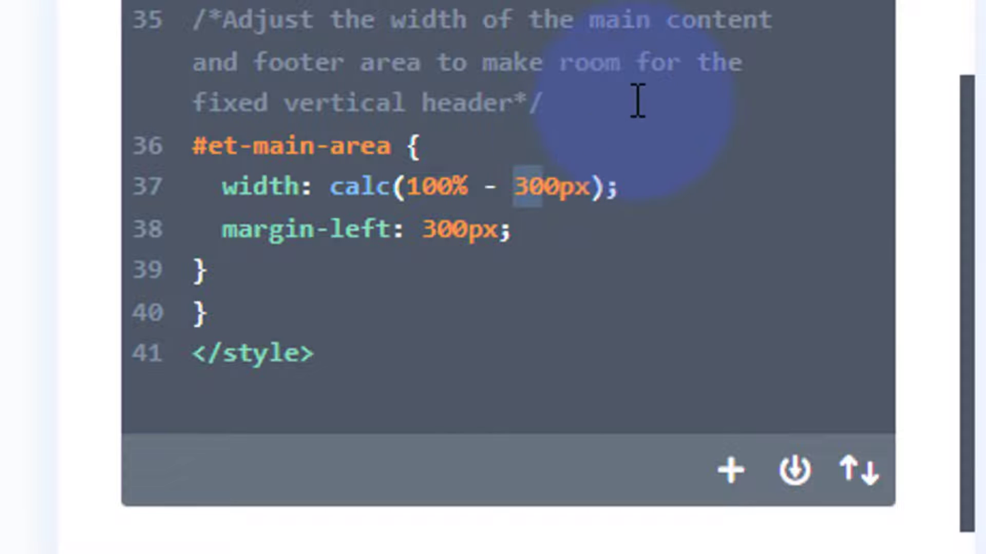
pyautogui.write('24')
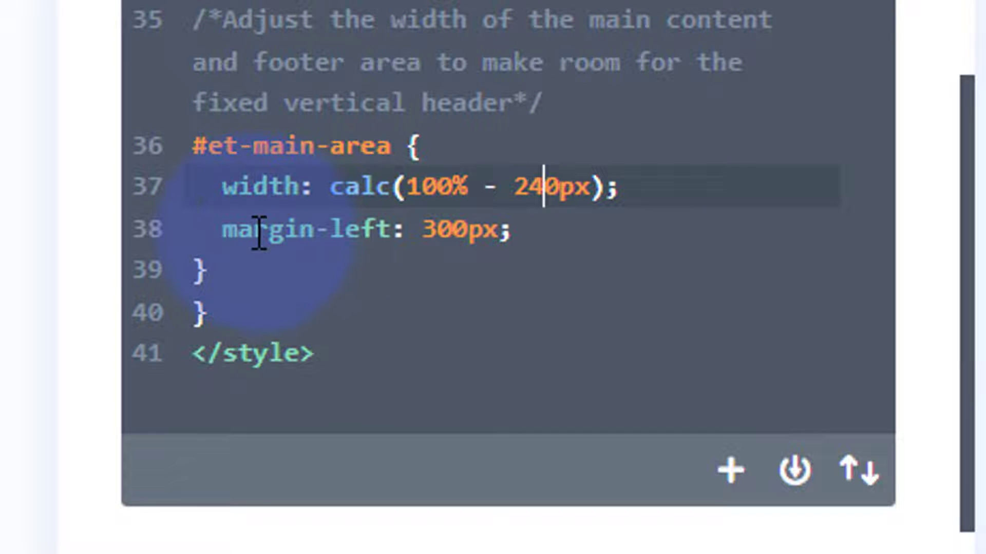
pyautogui.moveTo(424, 229); pyautogui.dragTo(452, 229)
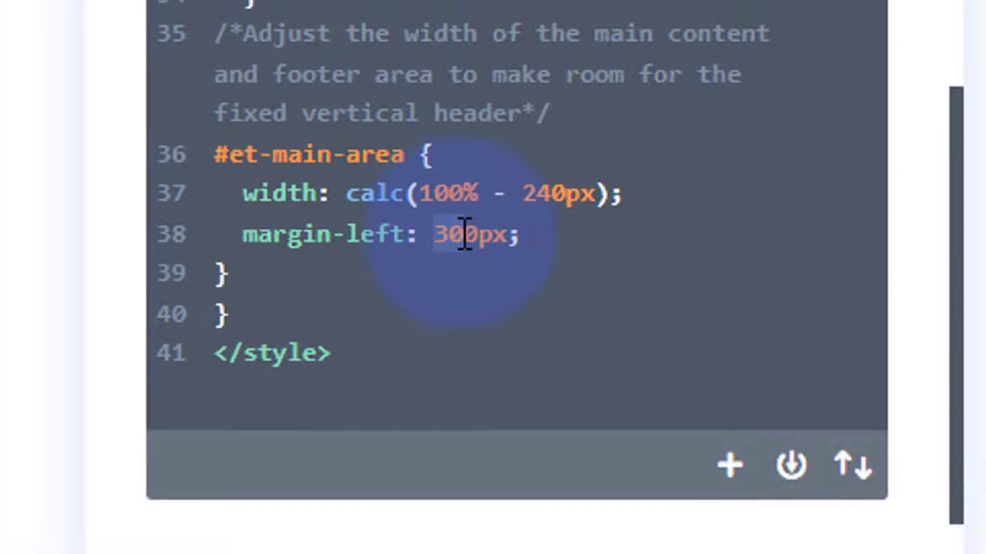
pyautogui.write('24')
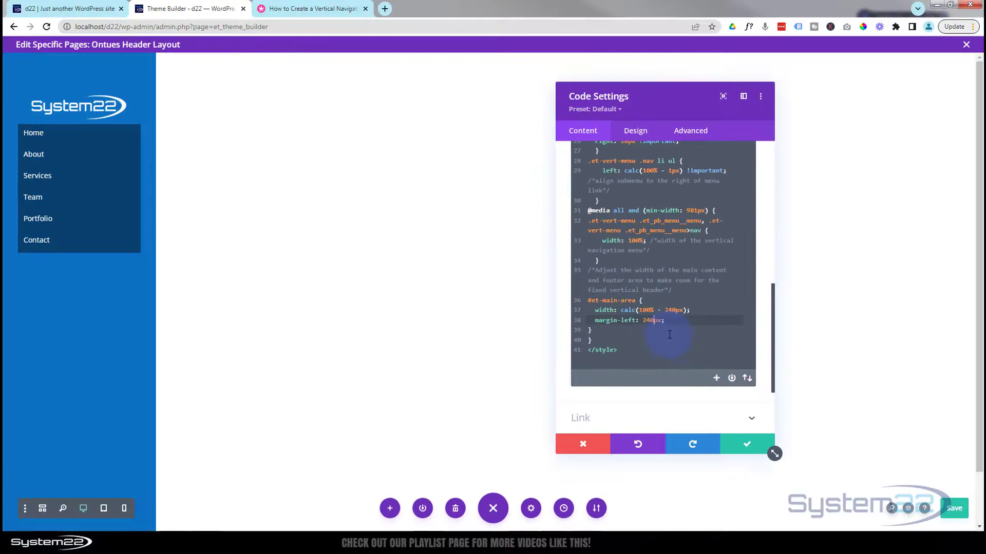
pyautogui.click(747, 445)
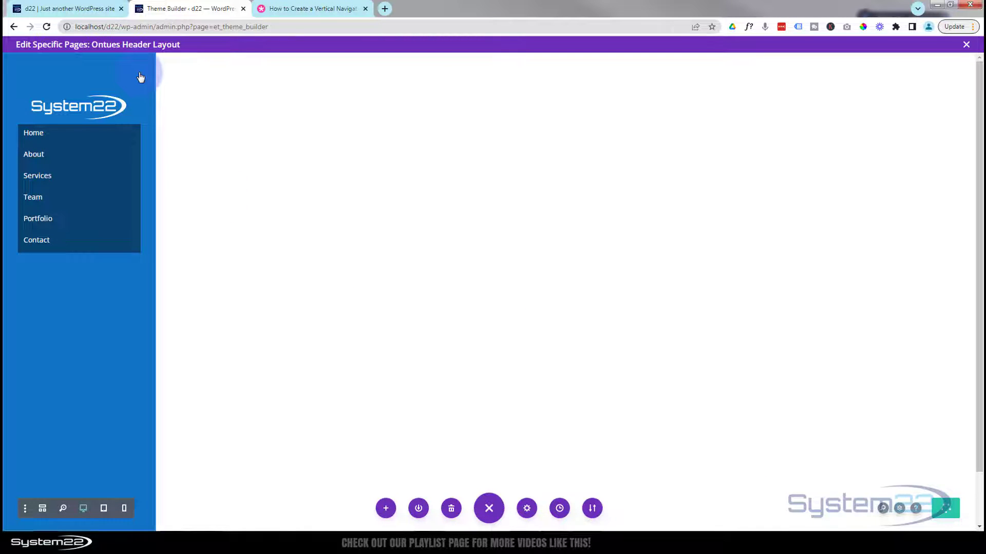
# - Open the sidebar section's settings and set its width to 240px
pyautogui.moveTo(100, 77)
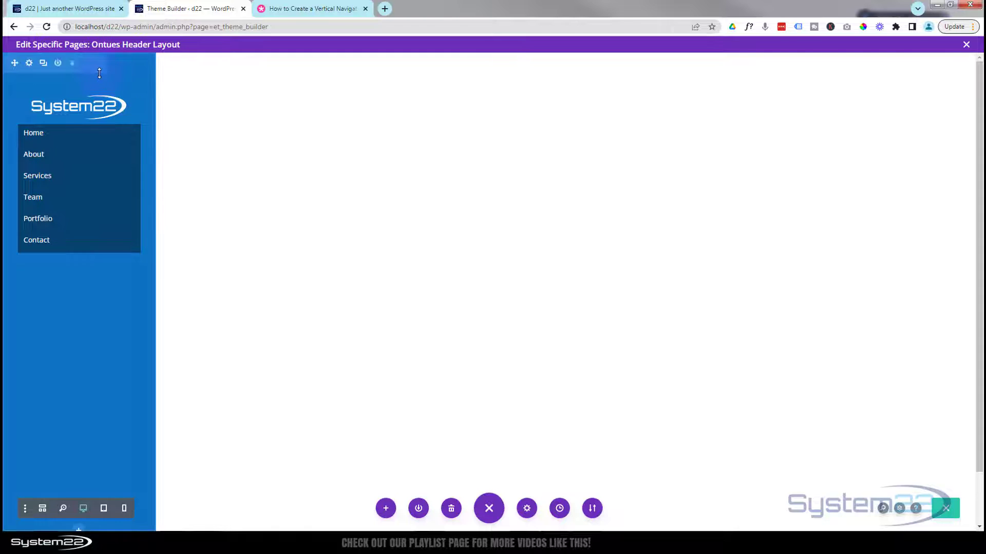
pyautogui.click(29, 63)
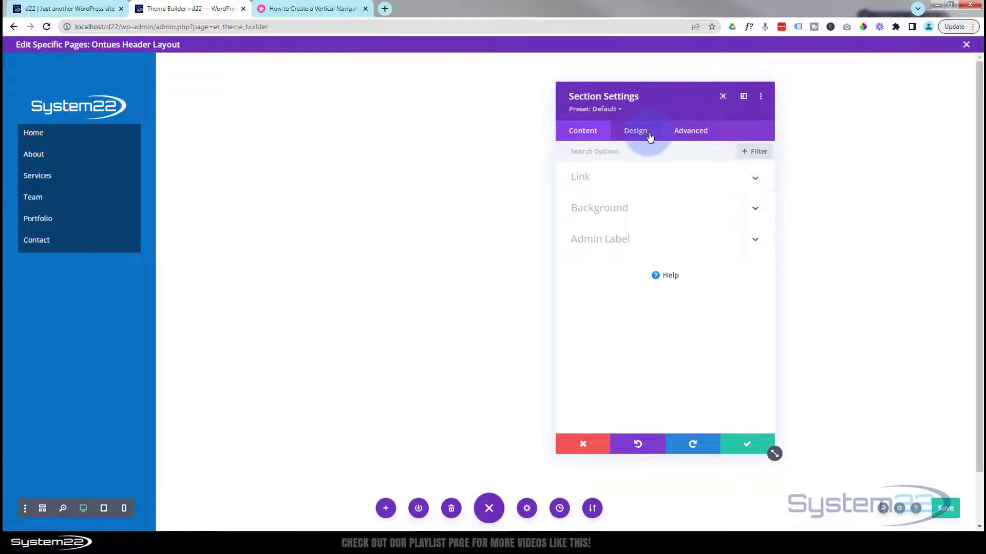
pyautogui.click(642, 132)
pyautogui.click(651, 240)
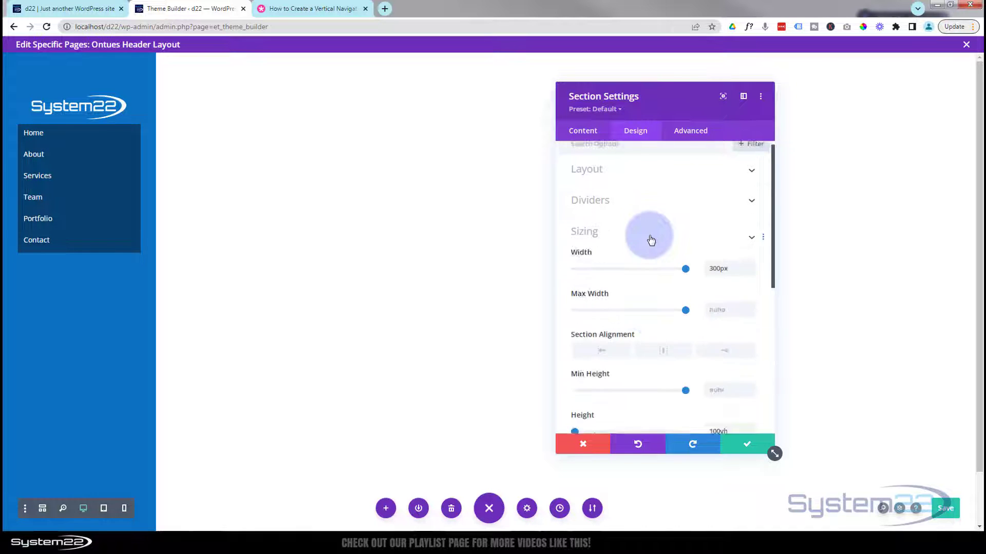
pyautogui.scroll(-2, 652, 235)
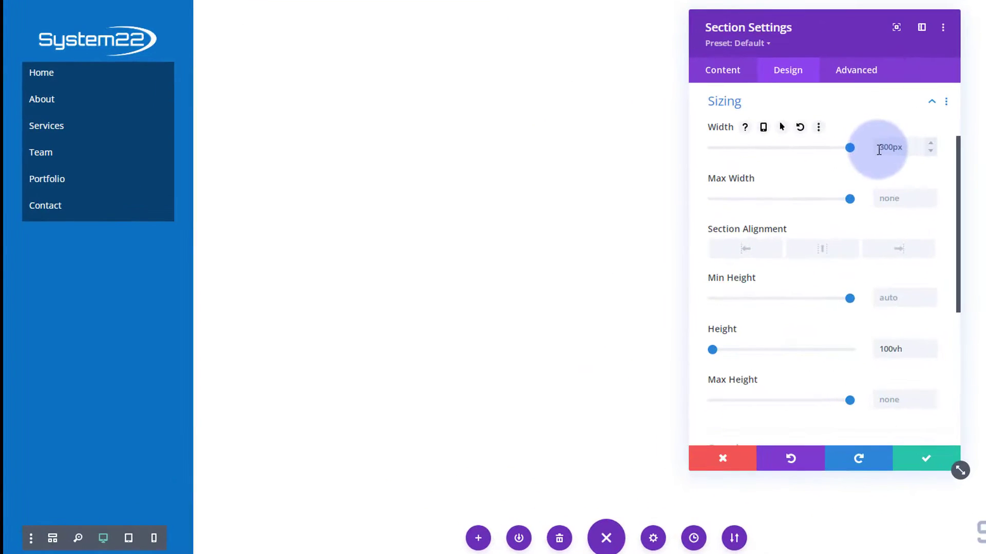
pyautogui.moveTo(835, 163); pyautogui.dragTo(842, 161)
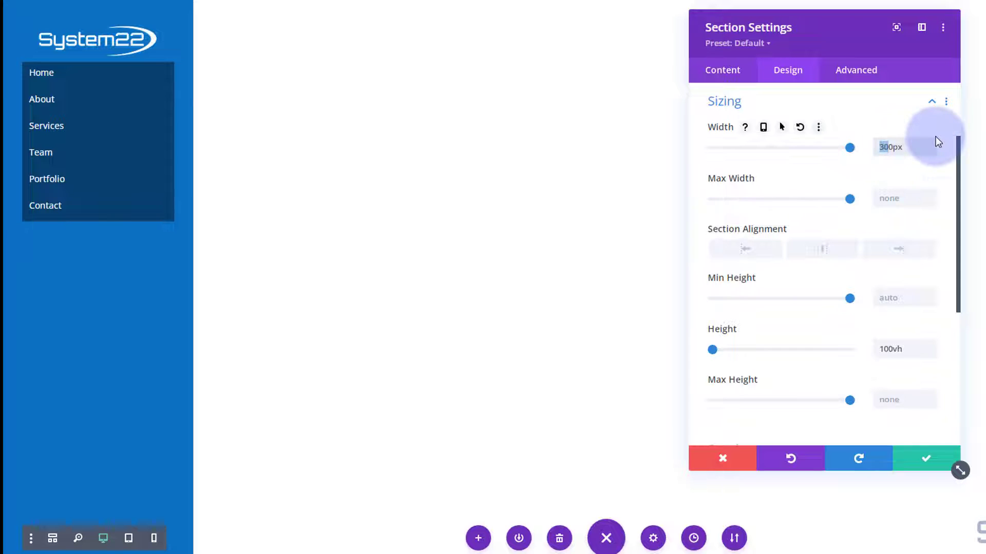
pyautogui.write('24')
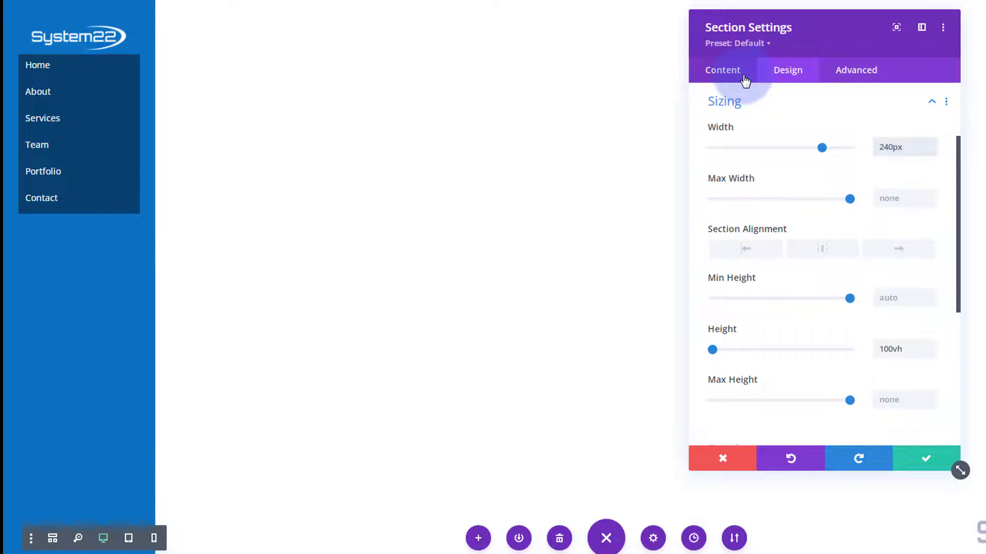
# - Set the section's top padding to 0px
pyautogui.click(774, 106)
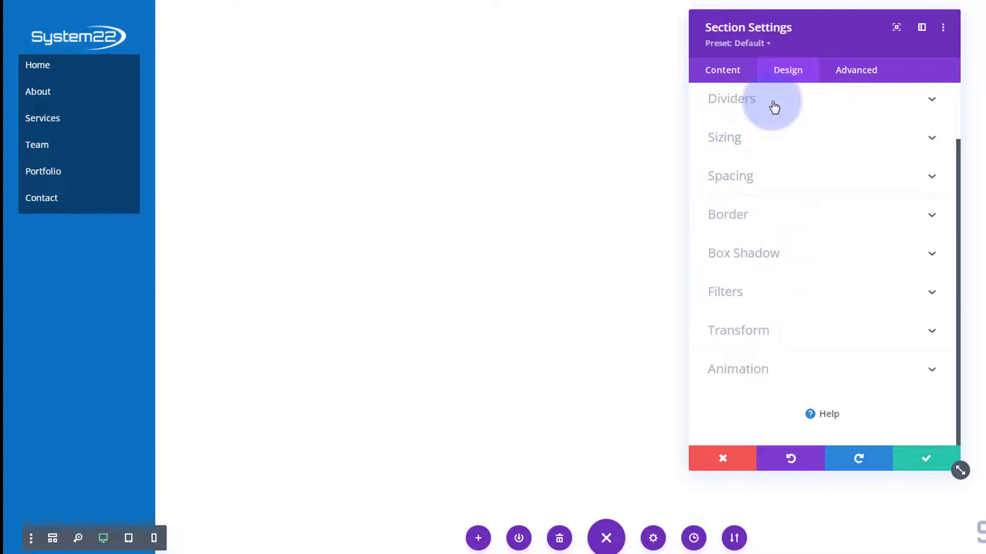
pyautogui.click(788, 177)
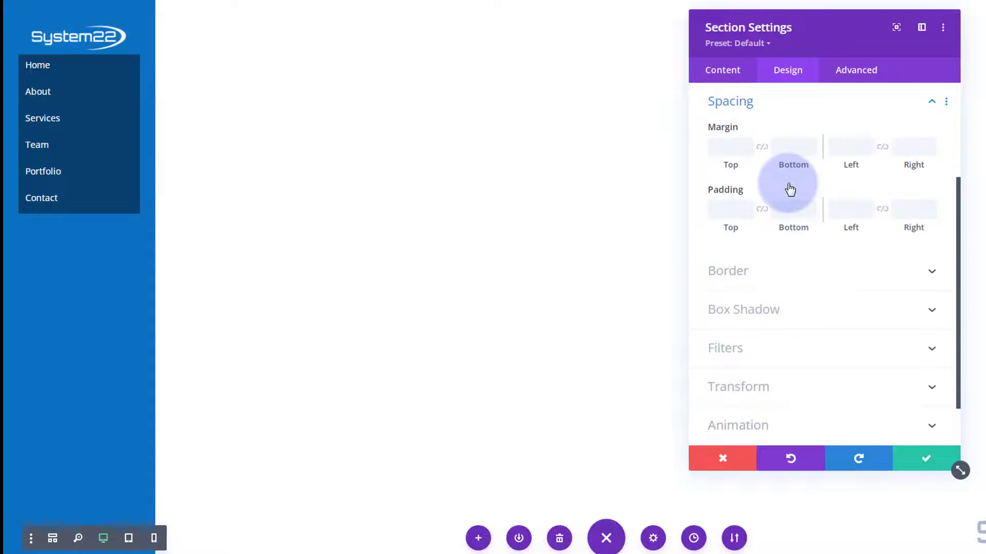
pyautogui.click(730, 208)
pyautogui.write('0px')
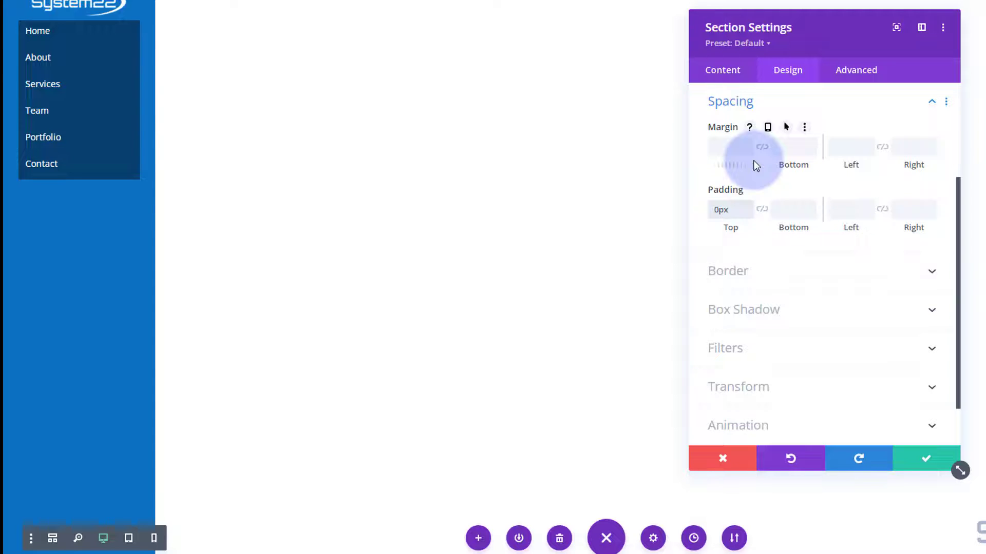
# - Add the dark tree bark image with glowing red lava from the media library as the section's background image
pyautogui.click(728, 76)
pyautogui.click(830, 173)
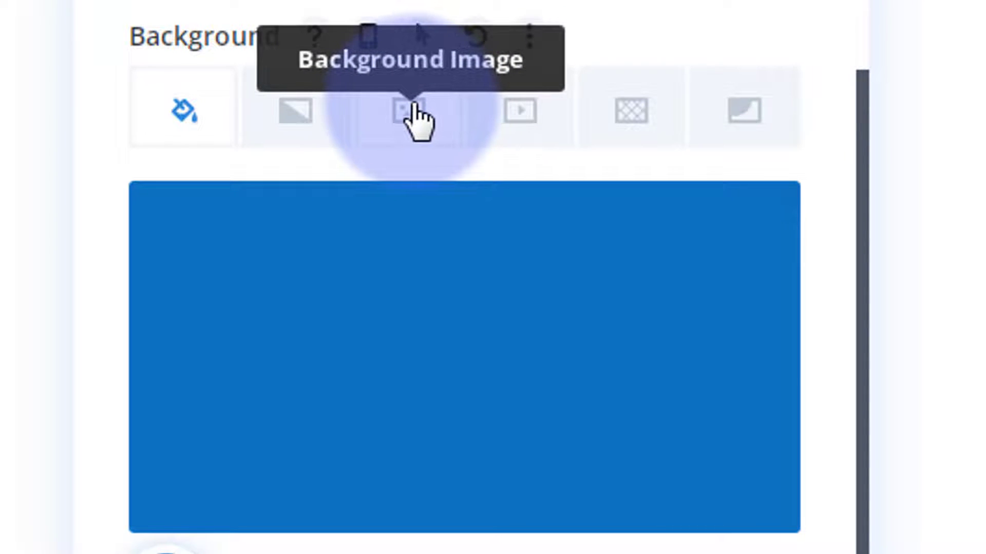
pyautogui.click(415, 119)
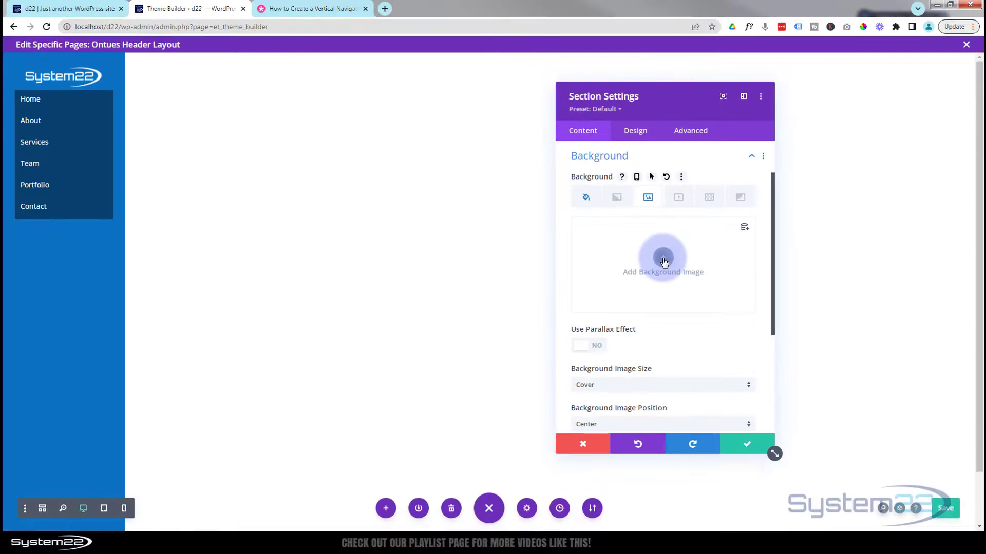
pyautogui.click(464, 329)
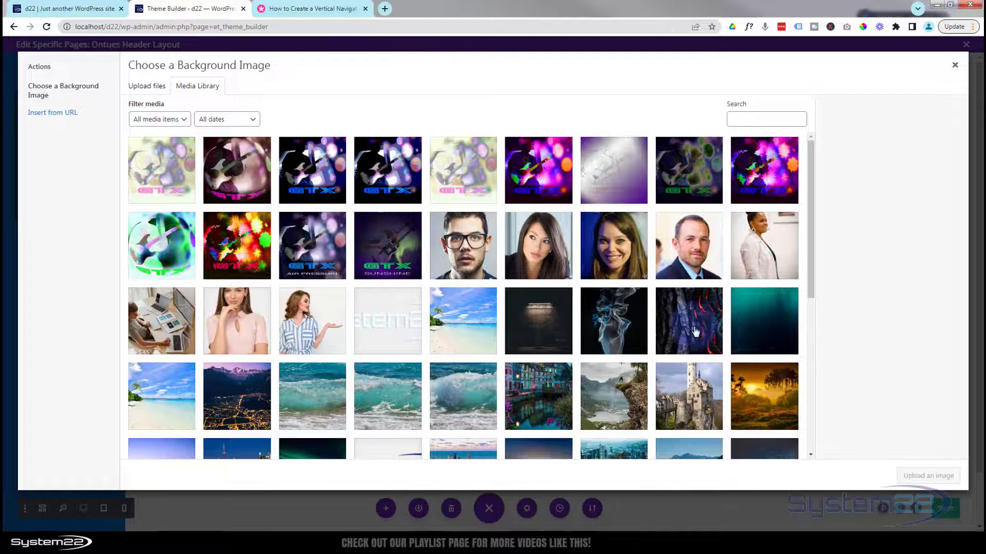
pyautogui.click(695, 331)
pyautogui.click(922, 477)
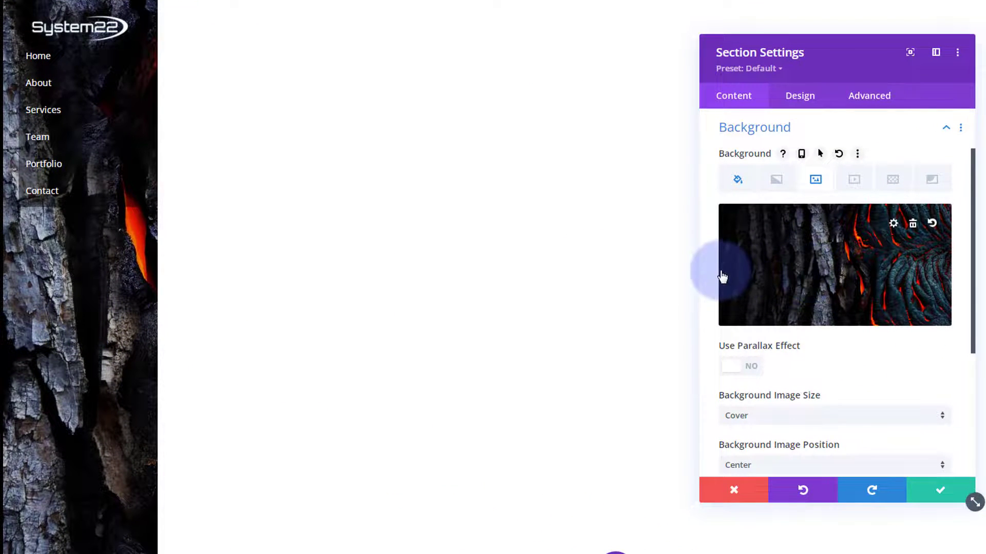
# - Try the Exclusion and Color Dodge blends on the background image and settle on Multiply
pyautogui.scroll(-4, 712, 259)
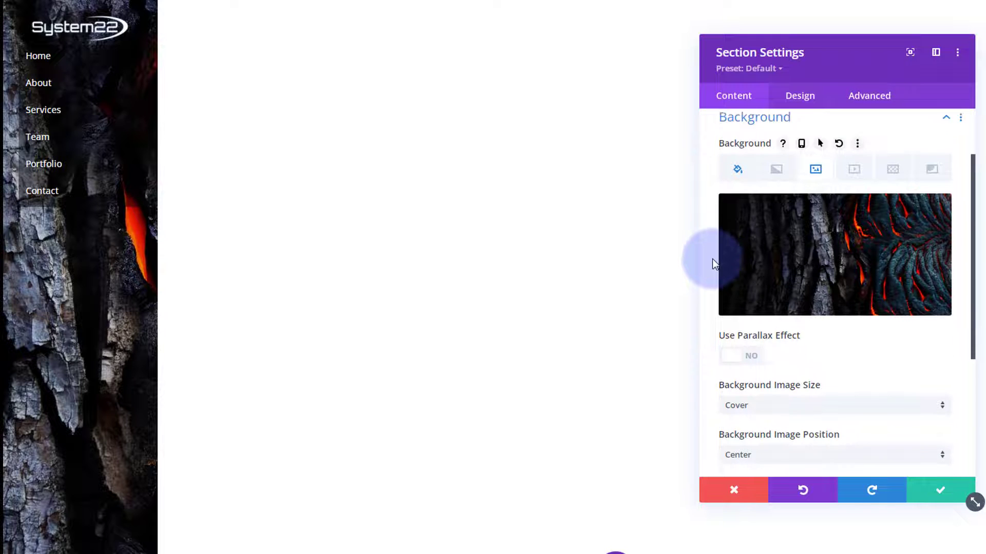
pyautogui.scroll(-1, 712, 259)
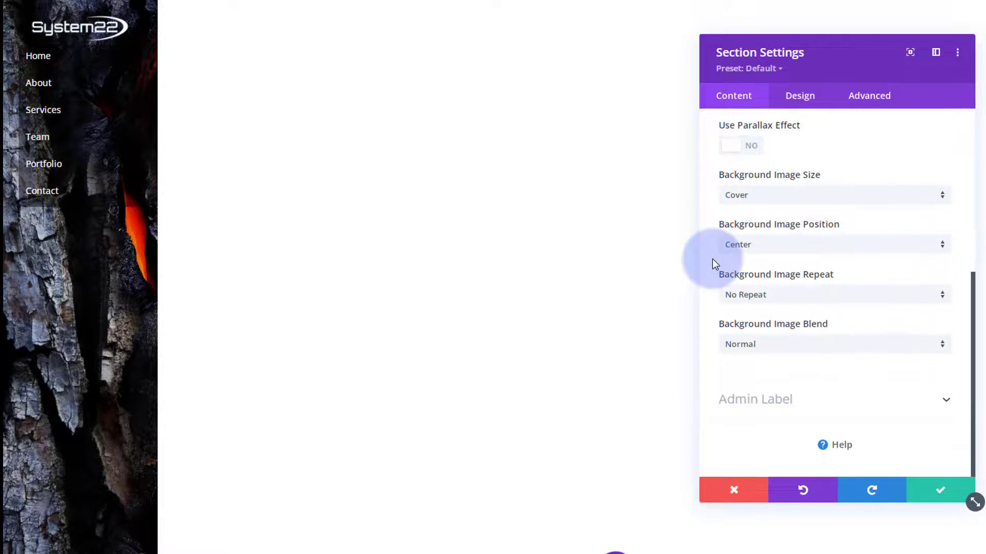
pyautogui.click(817, 350)
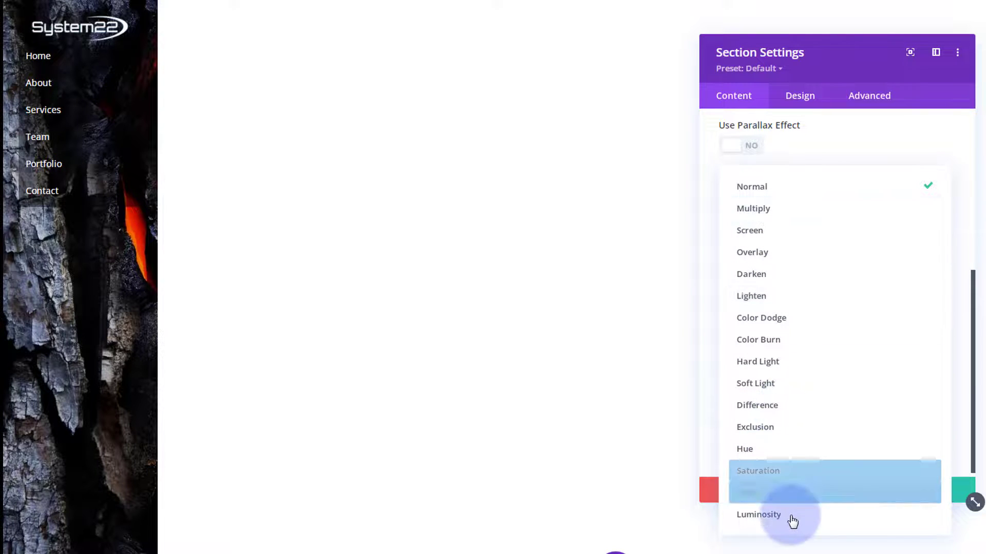
pyautogui.click(787, 438)
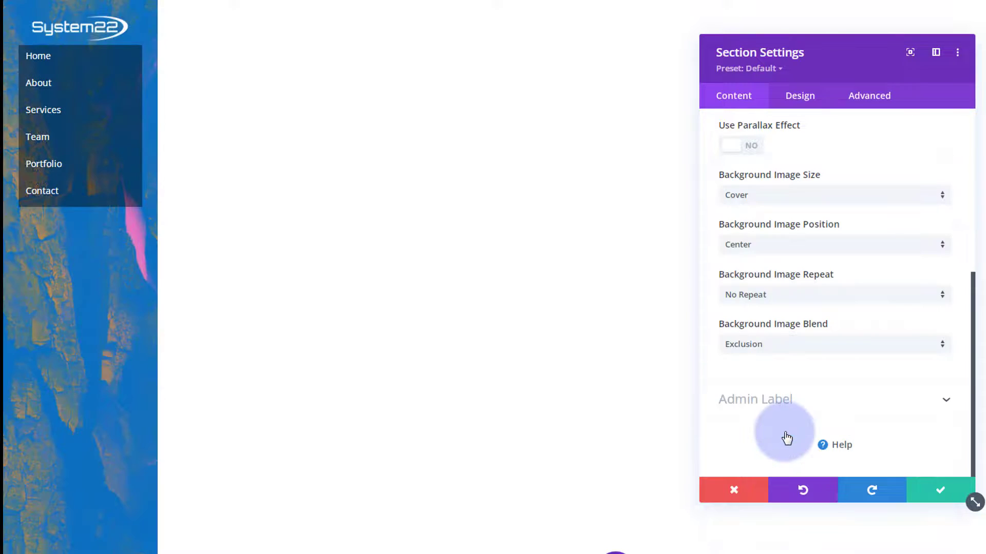
pyautogui.click(786, 356)
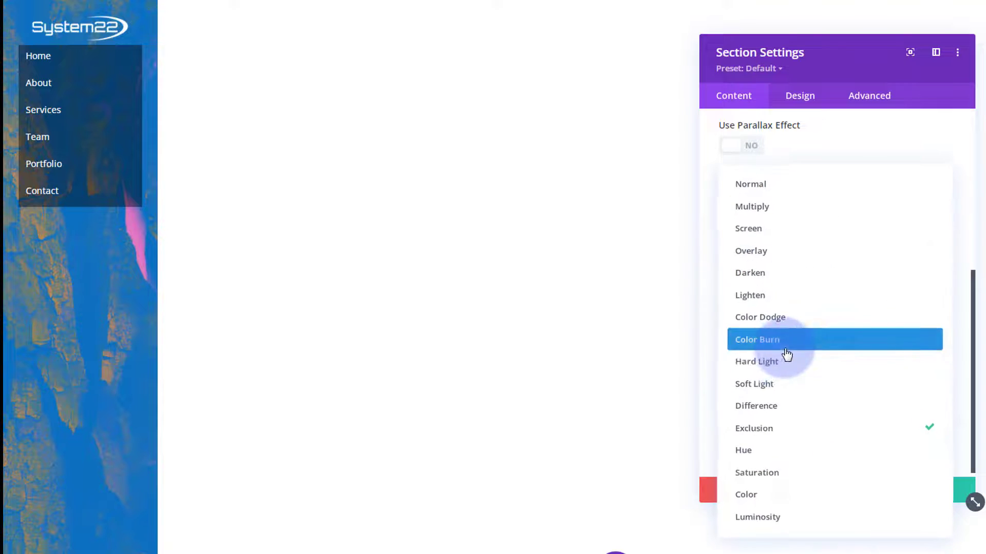
pyautogui.click(771, 324)
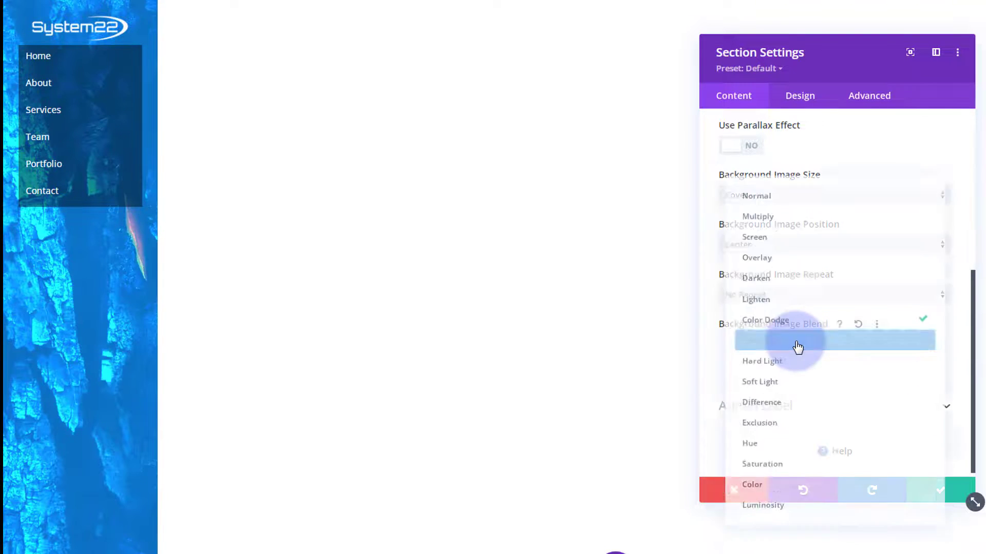
pyautogui.click(796, 344)
pyautogui.click(766, 212)
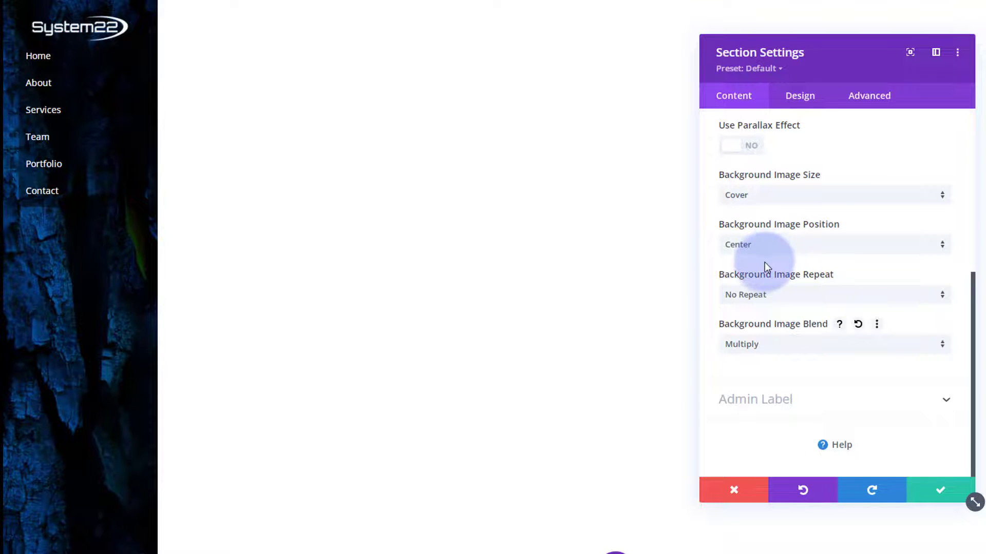
# - Add a background pattern to the section in white (#ffffff) and switch it from Polka Dots to Honeycomb
pyautogui.scroll(4, 770, 337)
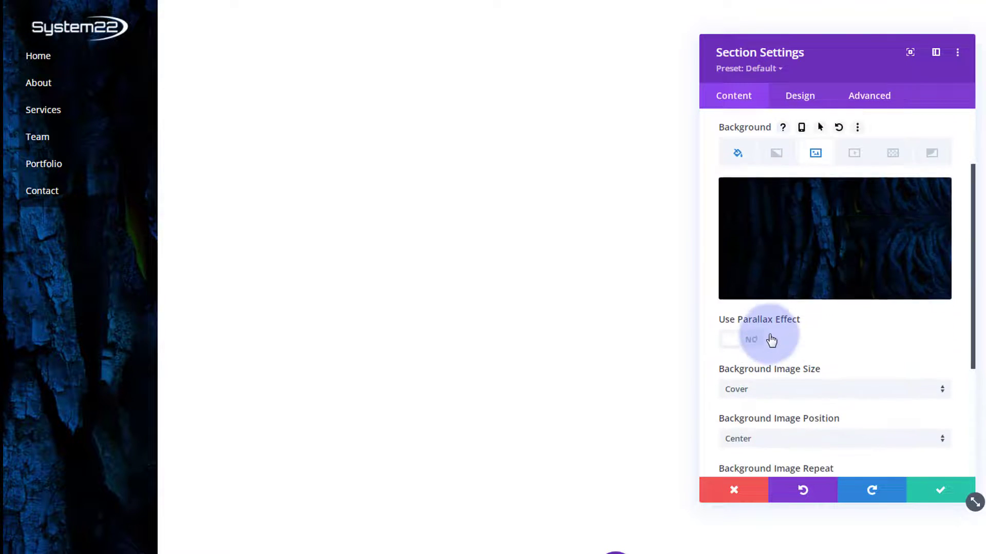
pyautogui.scroll(1, 771, 340)
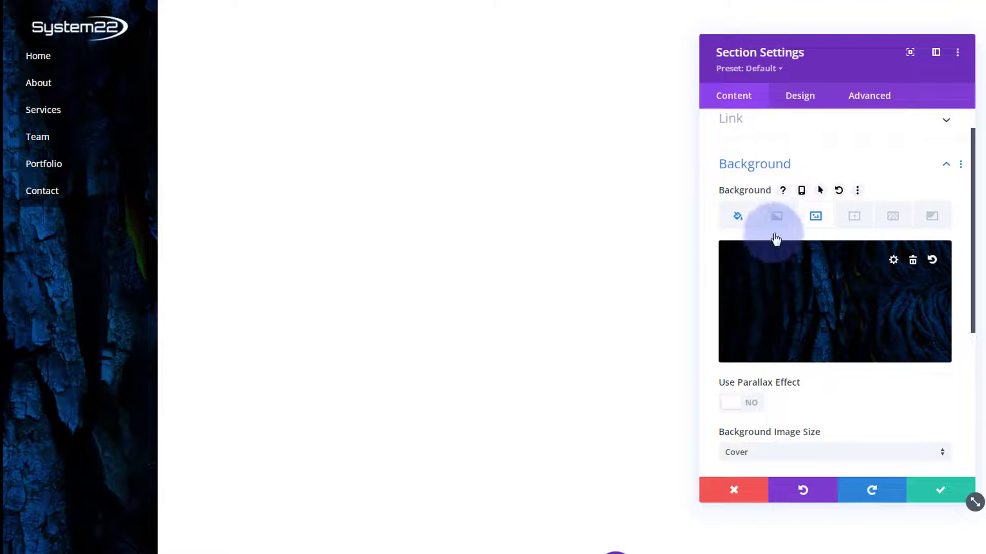
pyautogui.click(894, 221)
pyautogui.click(834, 296)
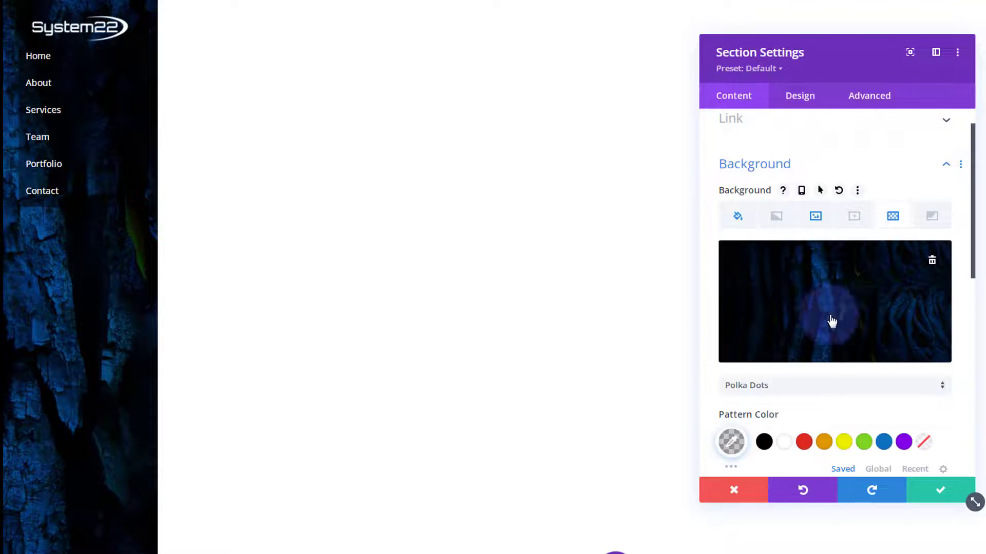
pyautogui.click(786, 443)
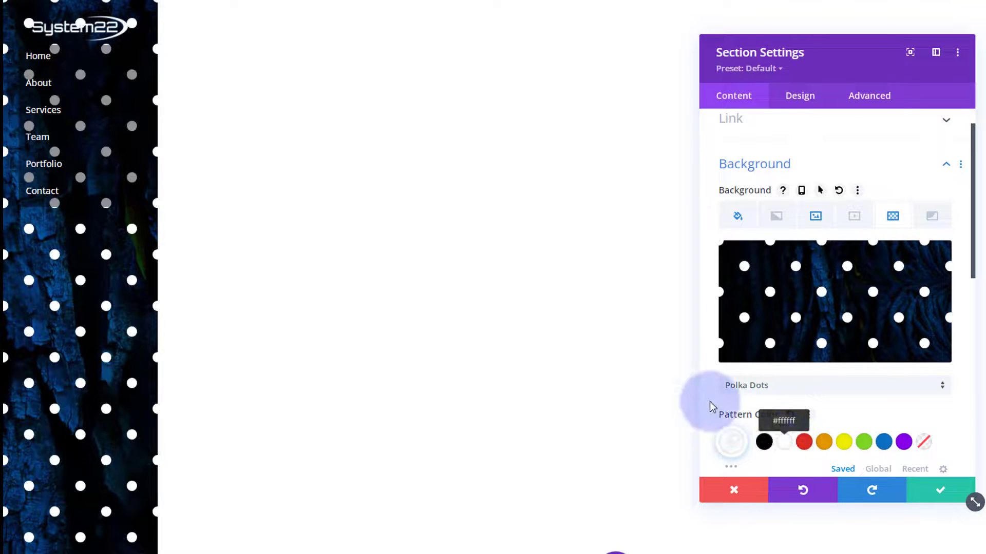
pyautogui.click(820, 287)
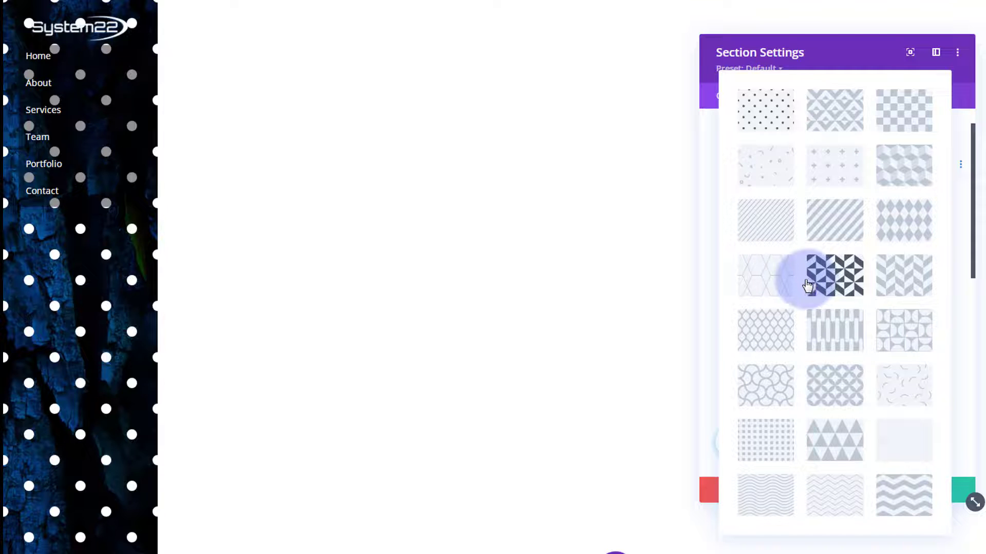
pyautogui.click(763, 287)
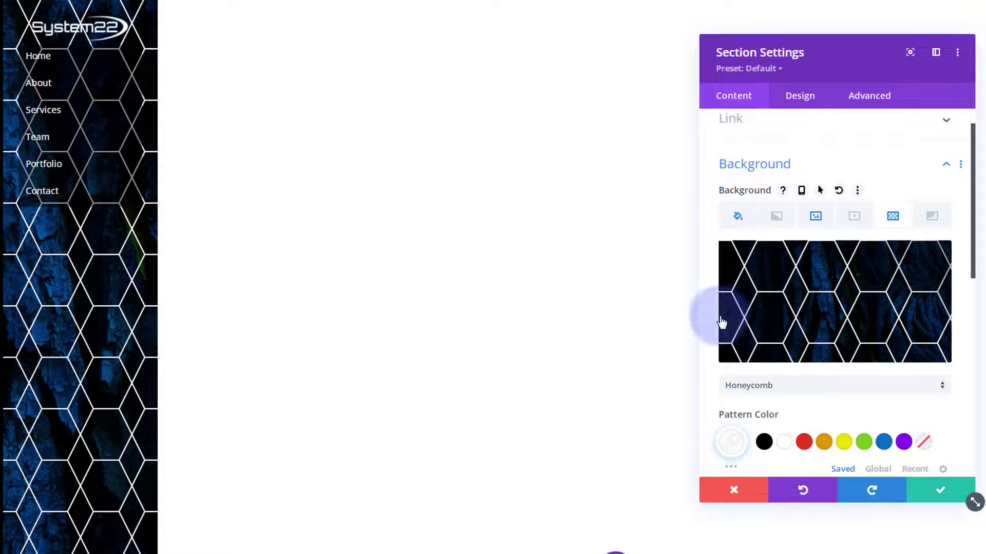
# - Give the honeycomb pattern a custom size with a pattern width of 16px
pyautogui.scroll(-1, 794, 385)
pyautogui.scroll(-1, 792, 381)
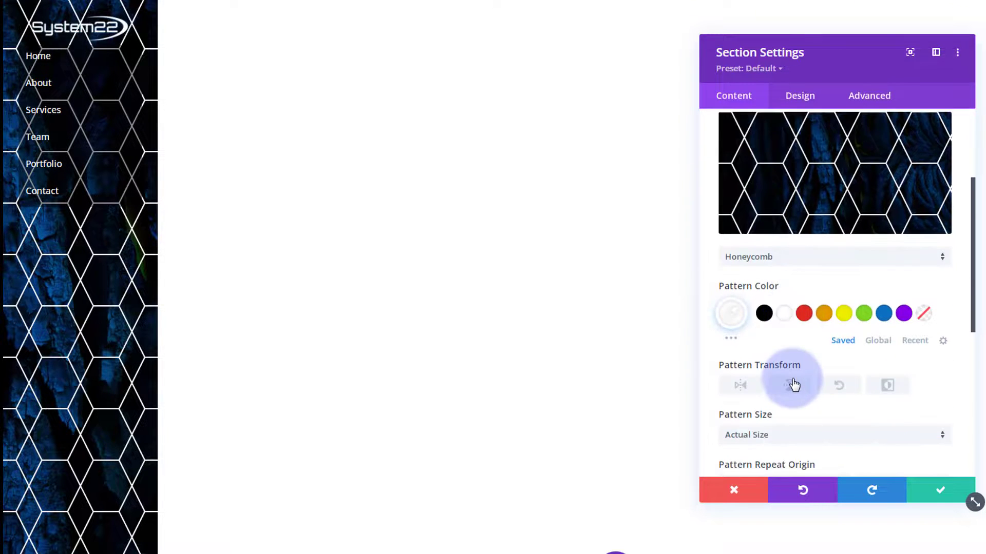
pyautogui.scroll(-2, 781, 376)
pyautogui.click(778, 308)
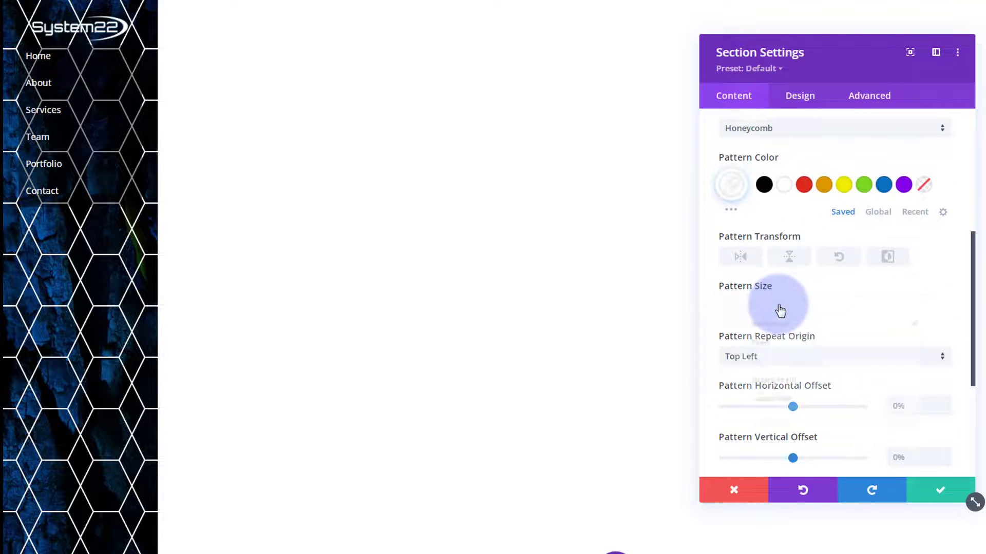
pyautogui.click(779, 407)
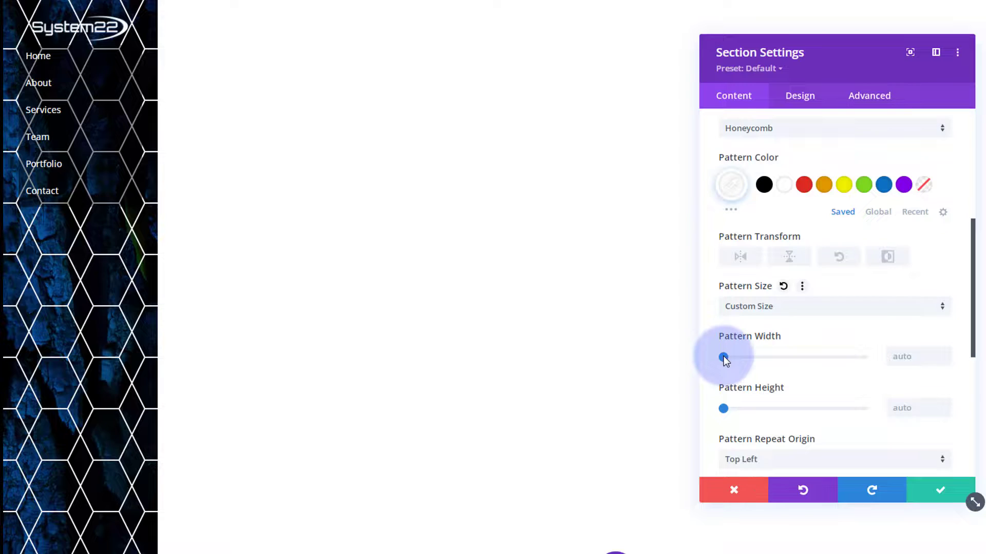
pyautogui.moveTo(723, 355); pyautogui.dragTo(726, 355)
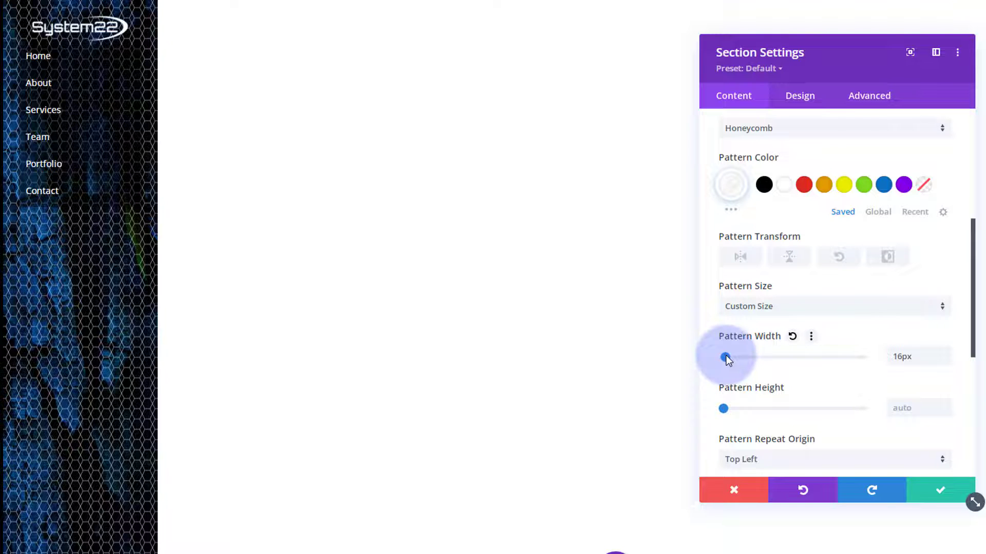
# - Make the honeycomb pattern's white color semi-transparent at rgba(255,255,255,0.46) and save the section settings
pyautogui.scroll(3, 742, 365)
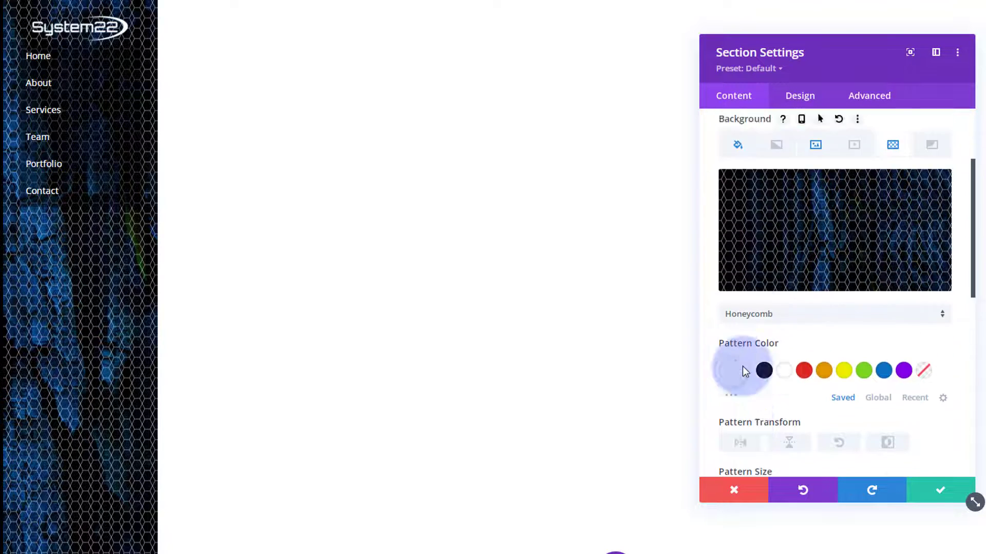
pyautogui.scroll(-1, 744, 366)
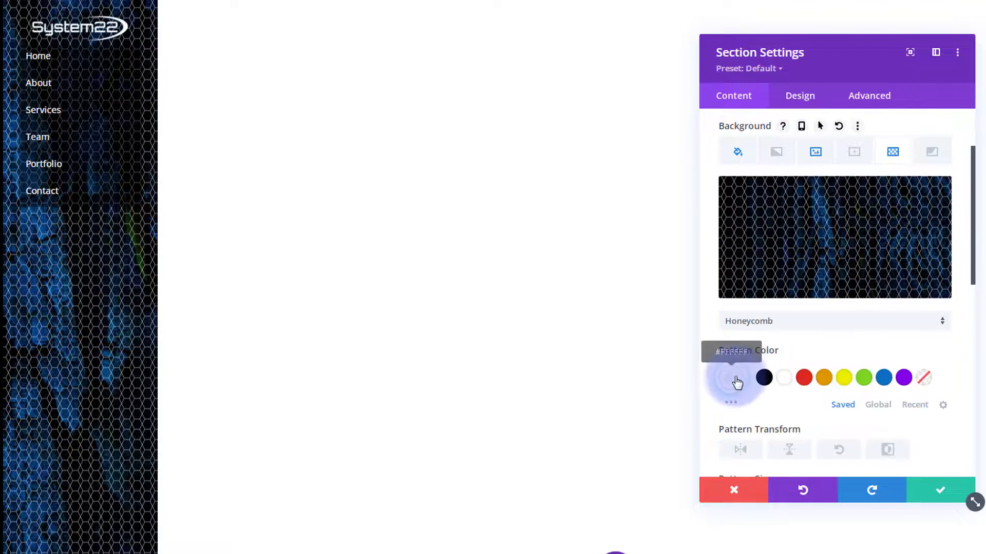
pyautogui.click(740, 378)
pyautogui.scroll(-2, 826, 419)
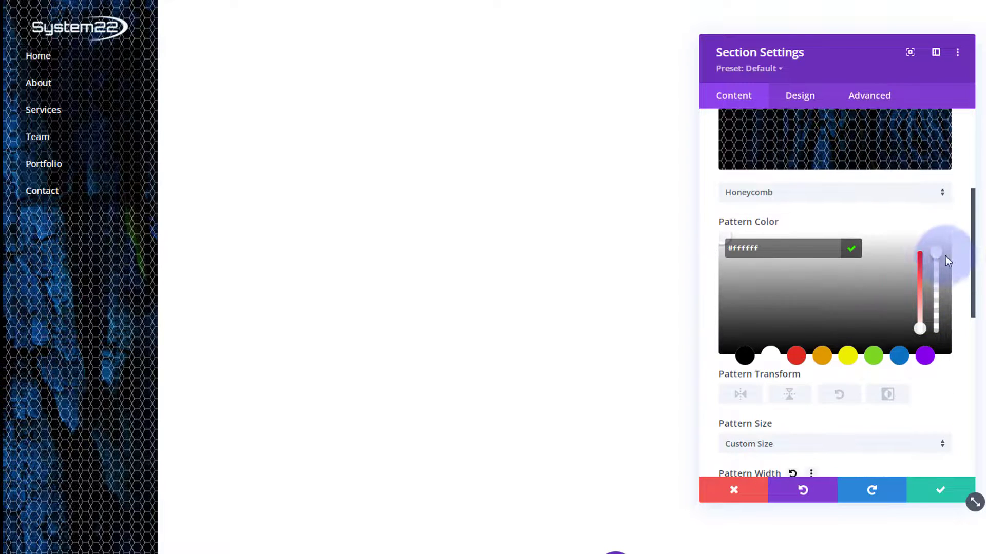
pyautogui.moveTo(938, 263); pyautogui.dragTo(938, 302)
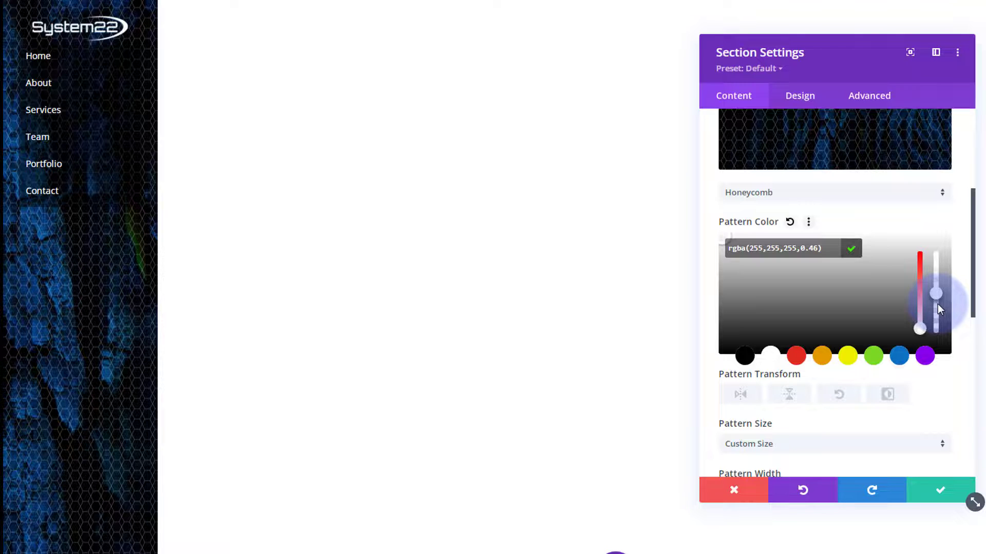
pyautogui.click(942, 493)
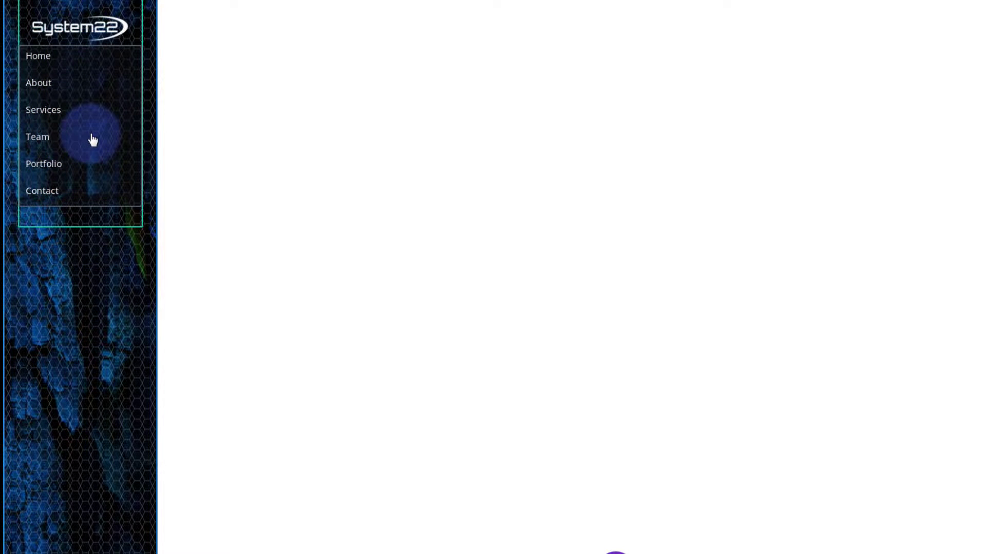
# - Give the sidebar's menu module a top margin of 30px to separate it from the logo
pyautogui.moveTo(90, 138)
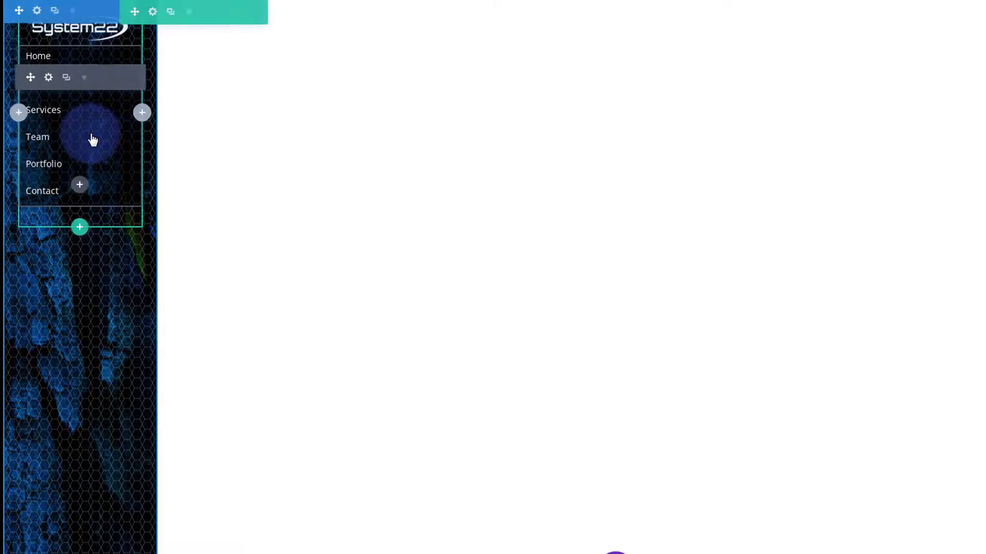
pyautogui.click(49, 79)
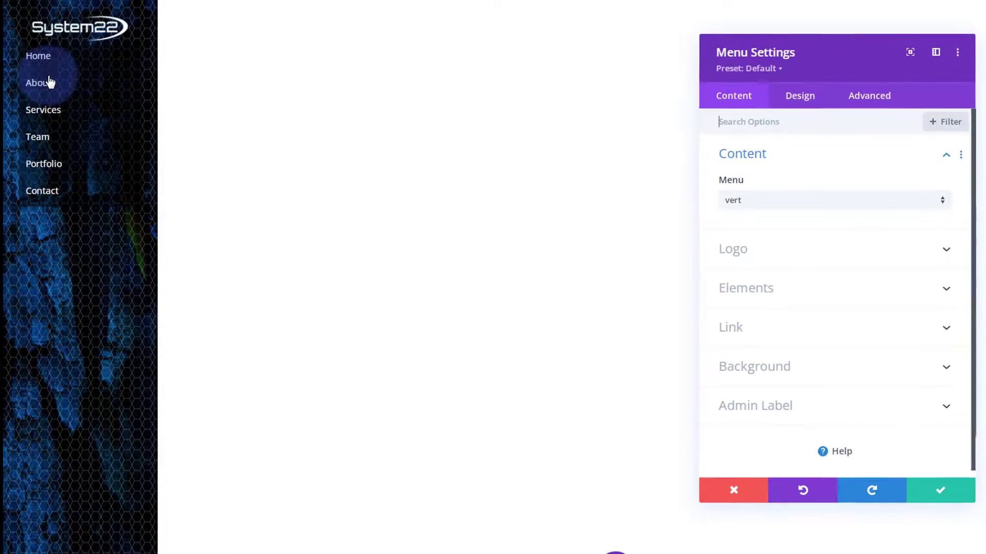
pyautogui.click(802, 97)
pyautogui.click(858, 149)
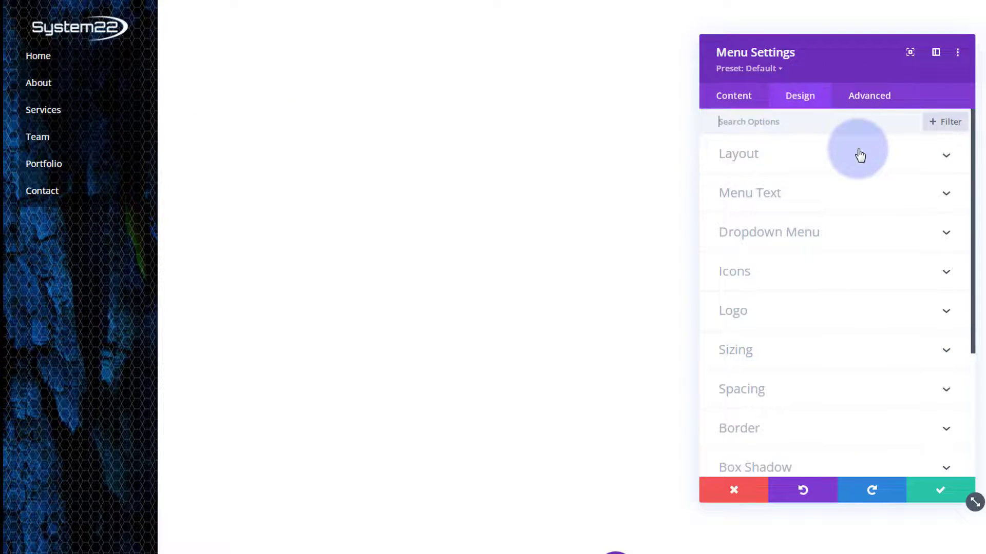
pyautogui.click(790, 389)
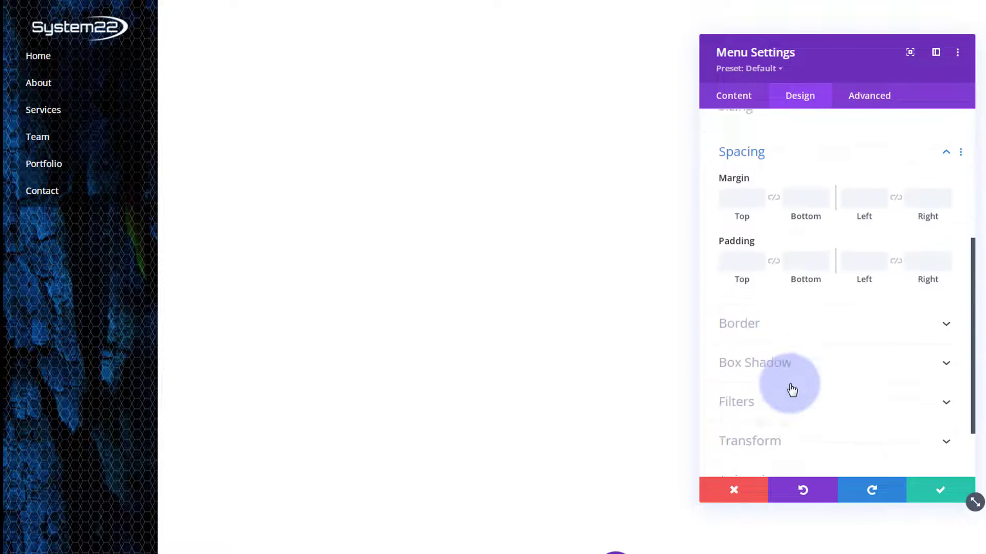
pyautogui.click(744, 245)
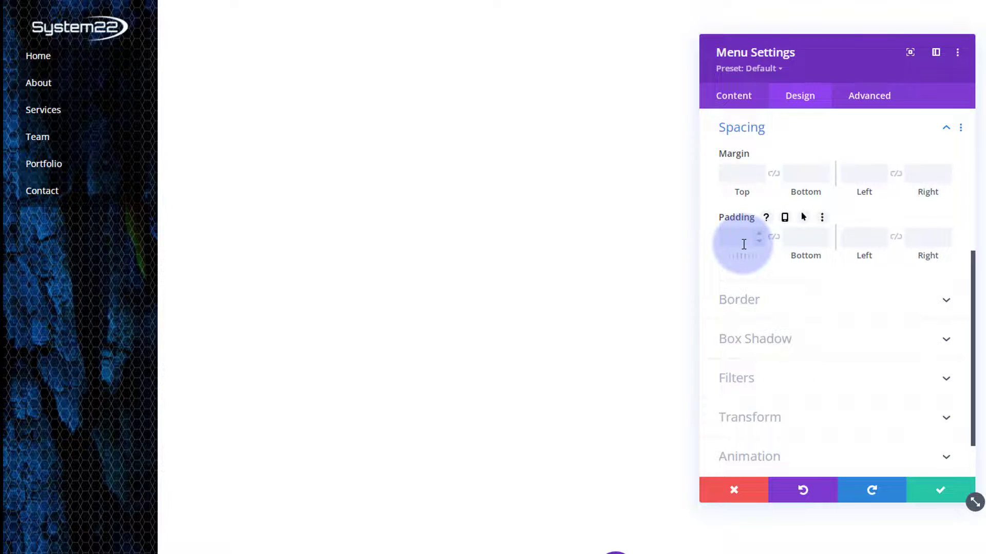
pyautogui.click(735, 173)
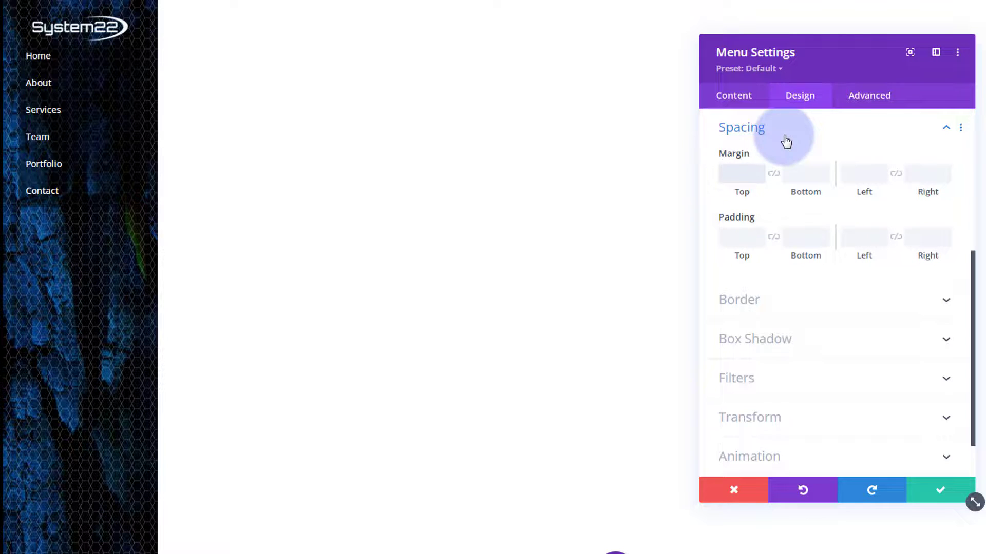
pyautogui.write('30px')
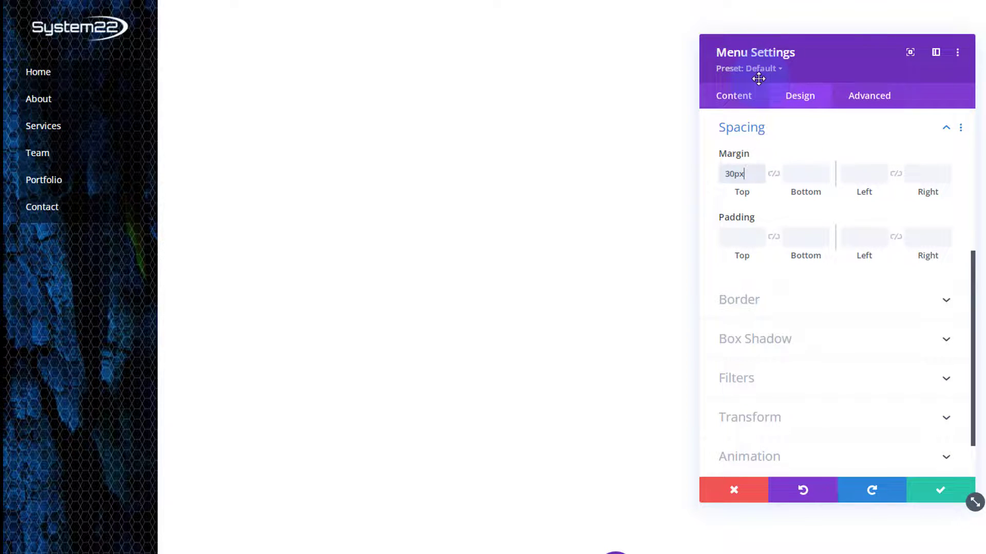
# - Darken the menu module's background color to rgba(0,0,0,0.65) and save the module settings
pyautogui.click(729, 97)
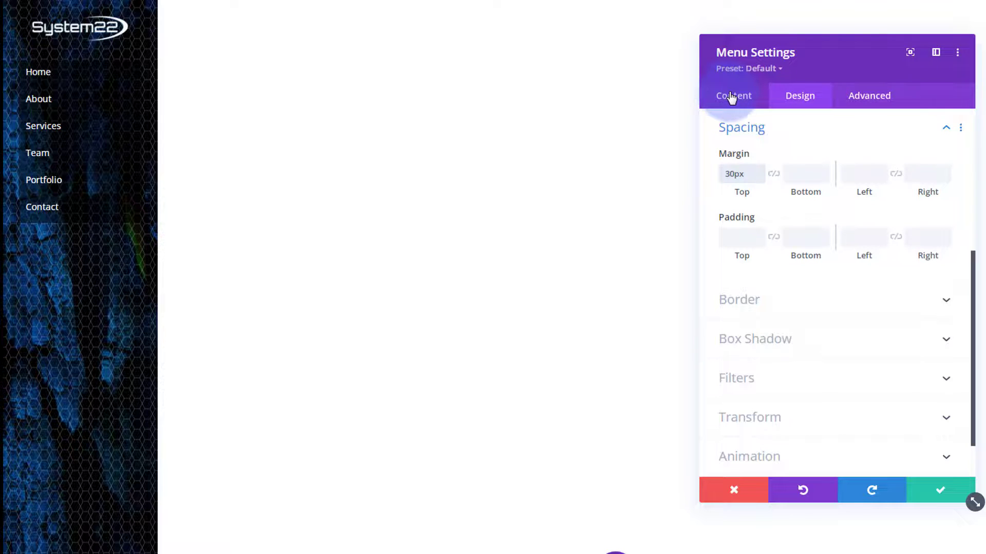
pyautogui.click(820, 315)
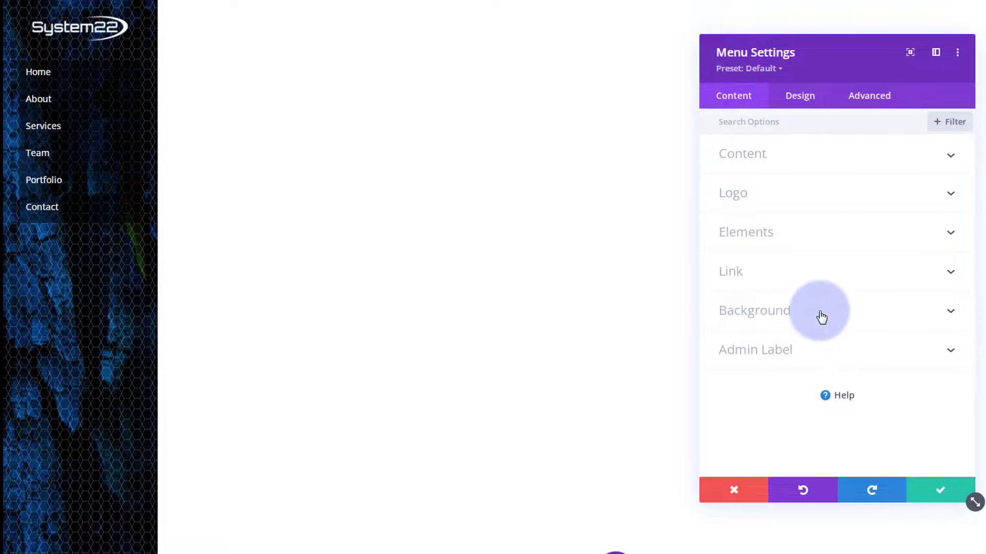
pyautogui.click(820, 301)
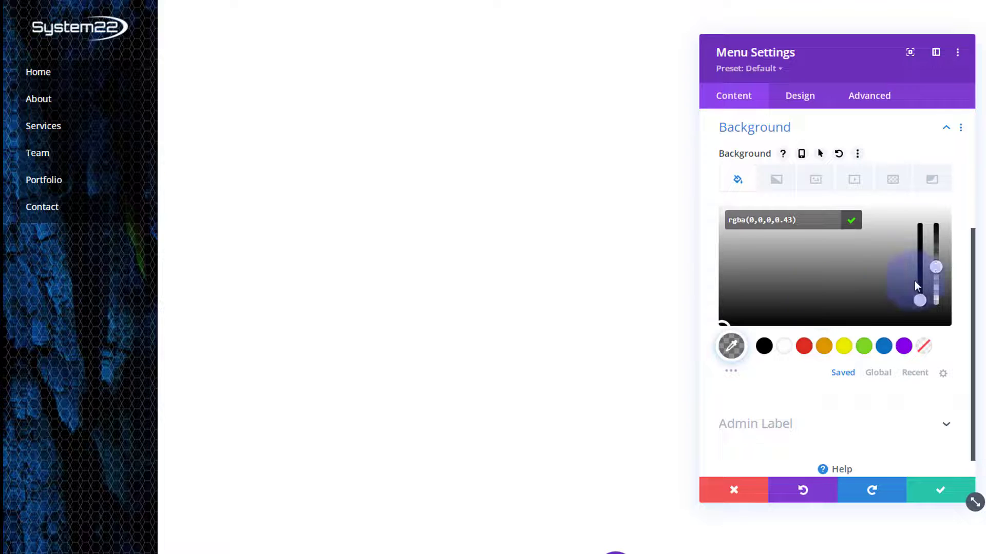
pyautogui.click(937, 266)
pyautogui.moveTo(939, 267); pyautogui.dragTo(937, 256)
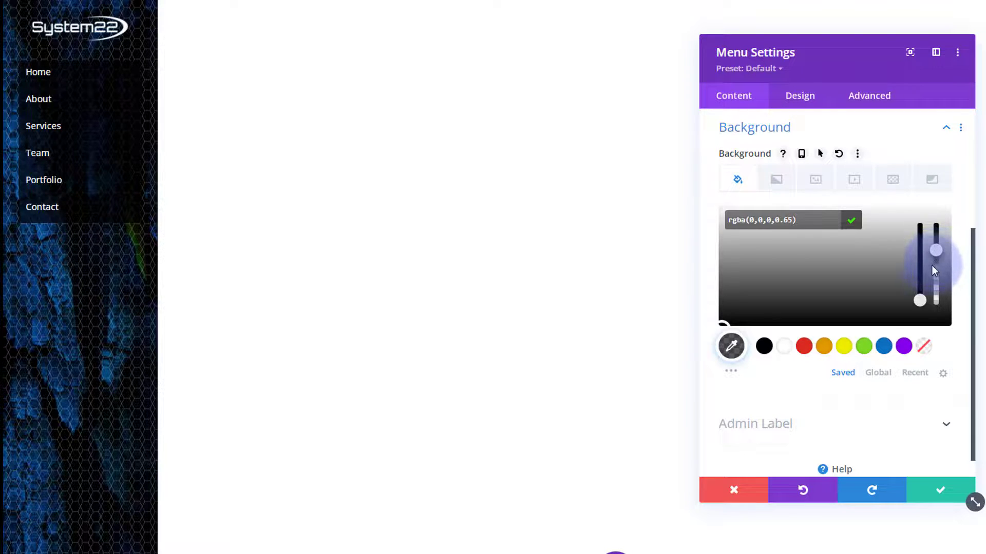
pyautogui.click(941, 490)
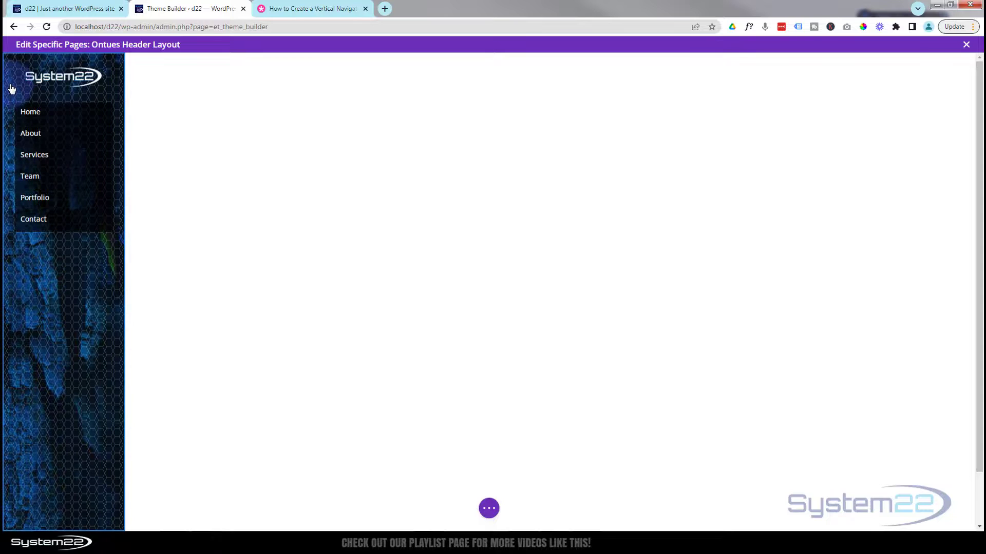
# - Set the sidebar section's position to Fixed and save the section settings
pyautogui.moveTo(10, 88)
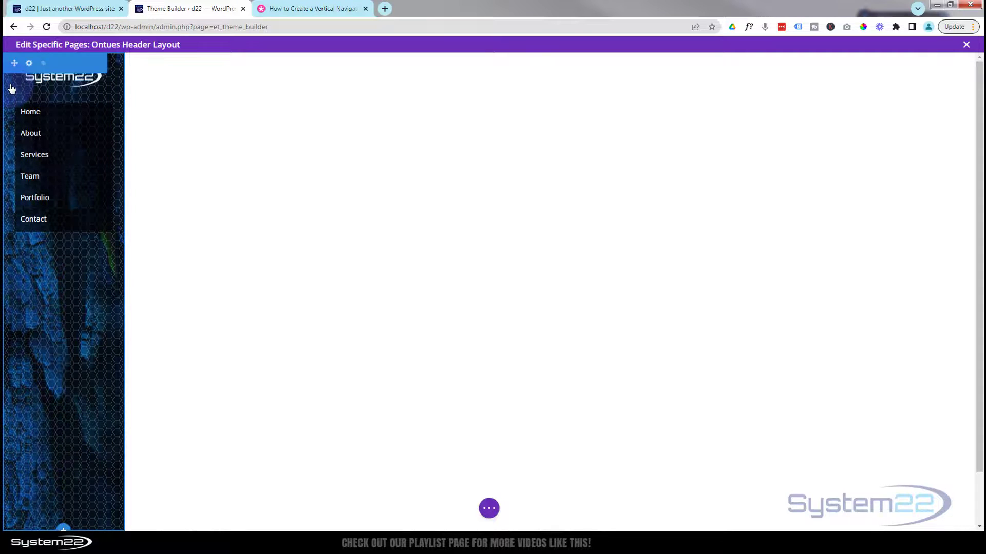
pyautogui.click(29, 63)
pyautogui.click(687, 132)
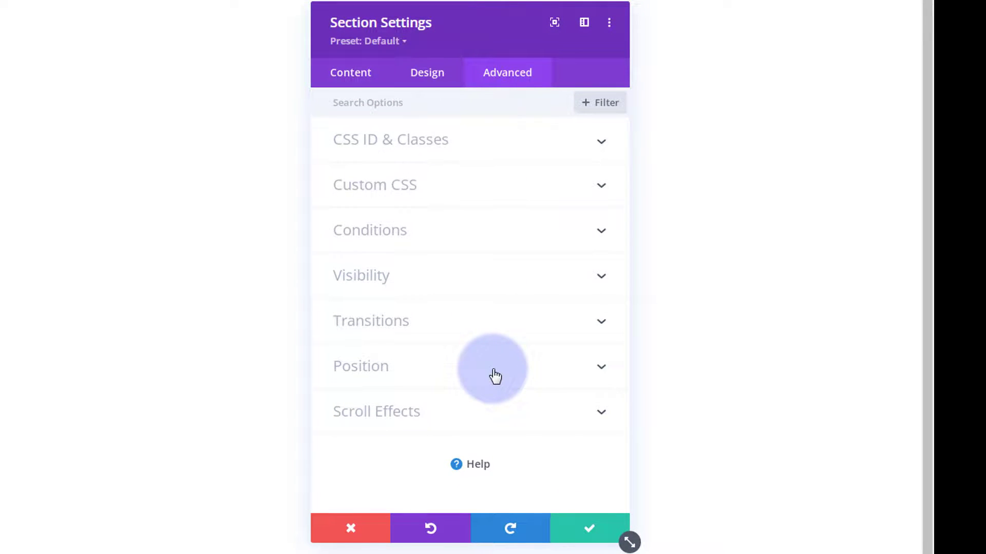
pyautogui.click(494, 376)
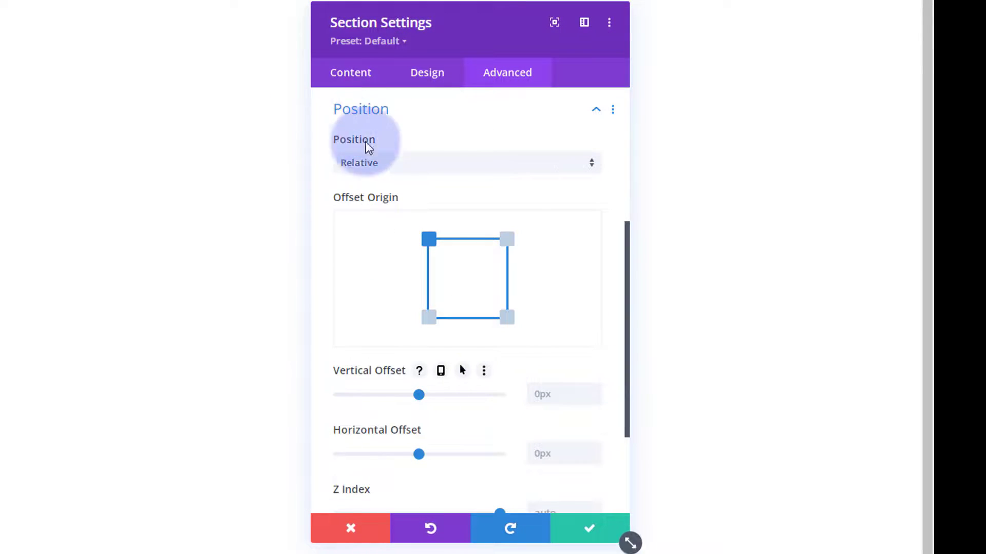
pyautogui.click(412, 166)
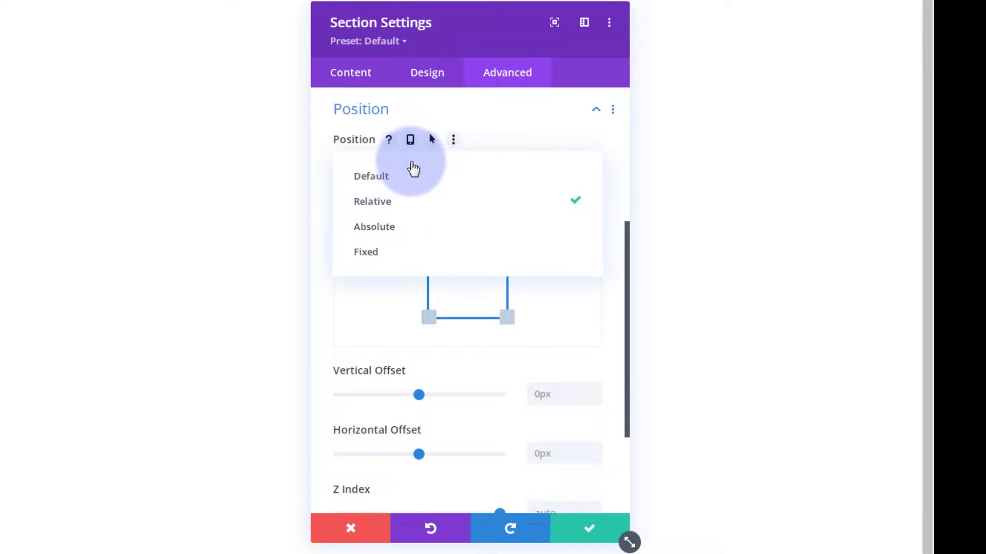
pyautogui.click(387, 261)
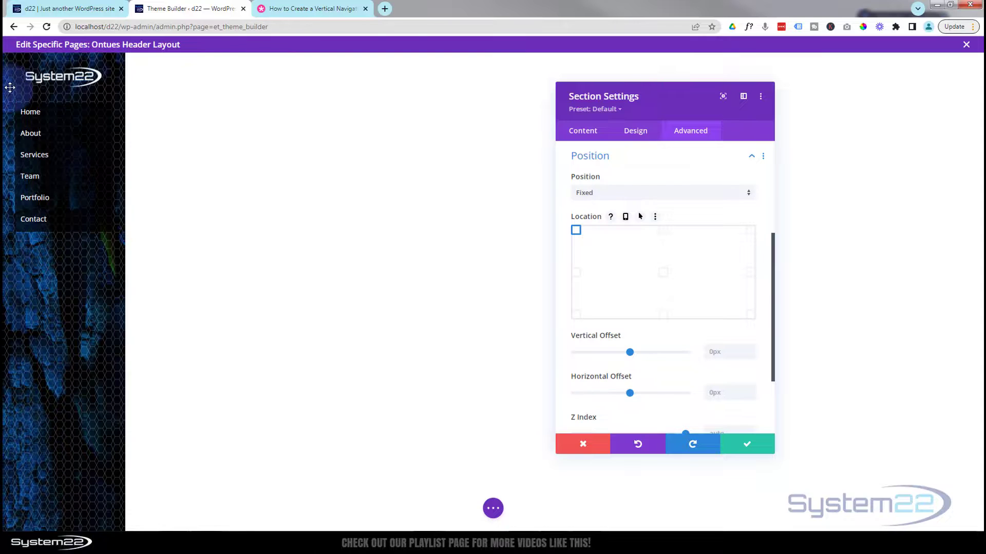
pyautogui.click(522, 248)
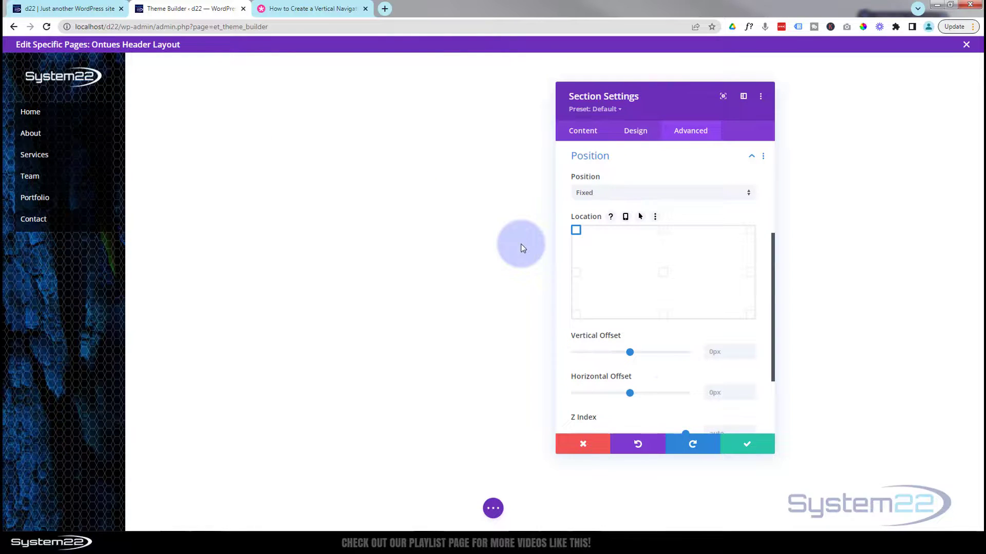
pyautogui.click(744, 446)
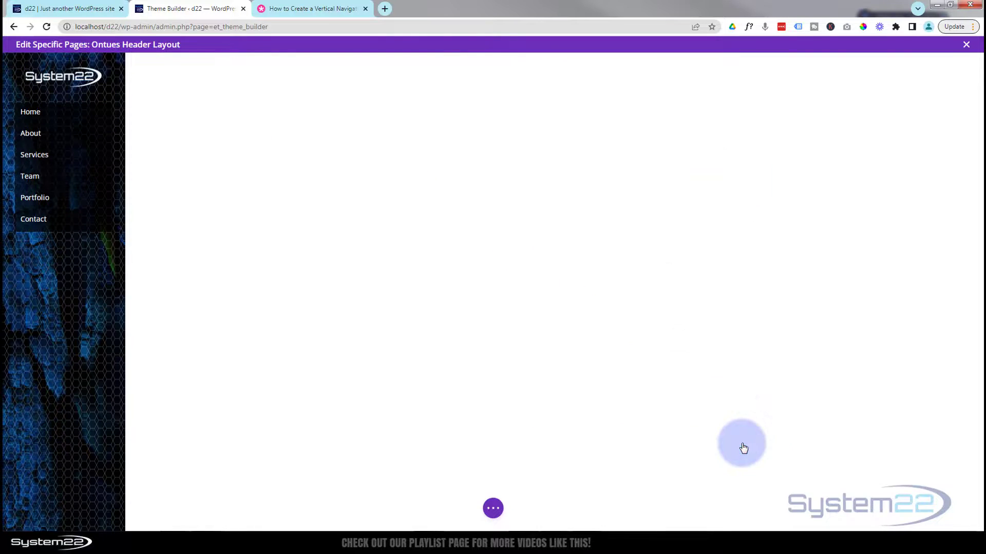
# - Save the Ontues header layout, close its editor and save the Theme Builder changes
pyautogui.click(493, 509)
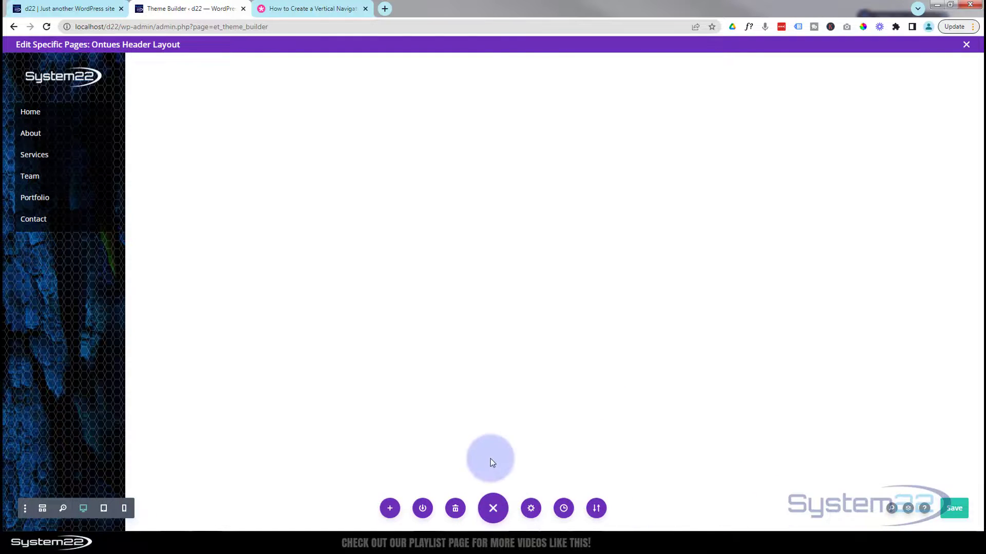
pyautogui.click(956, 508)
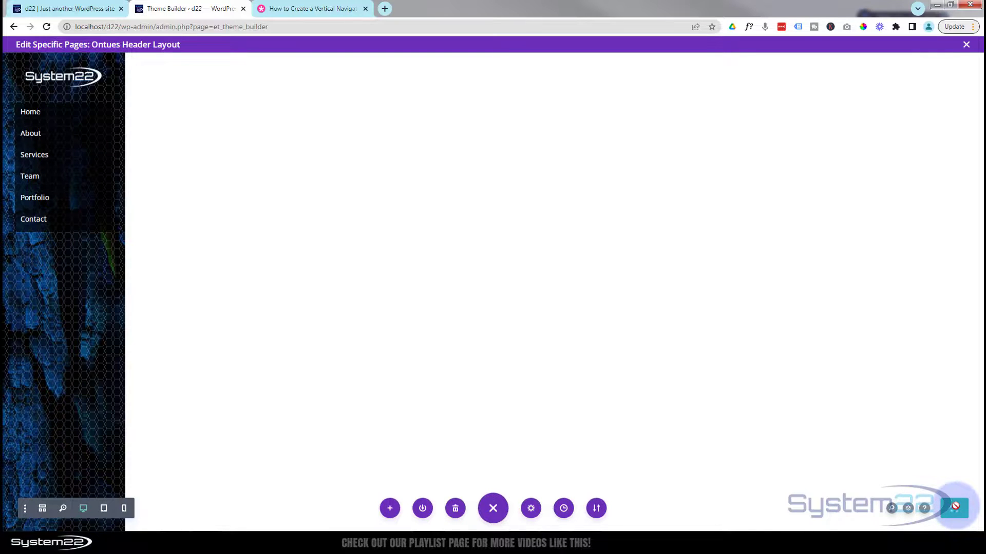
pyautogui.click(966, 44)
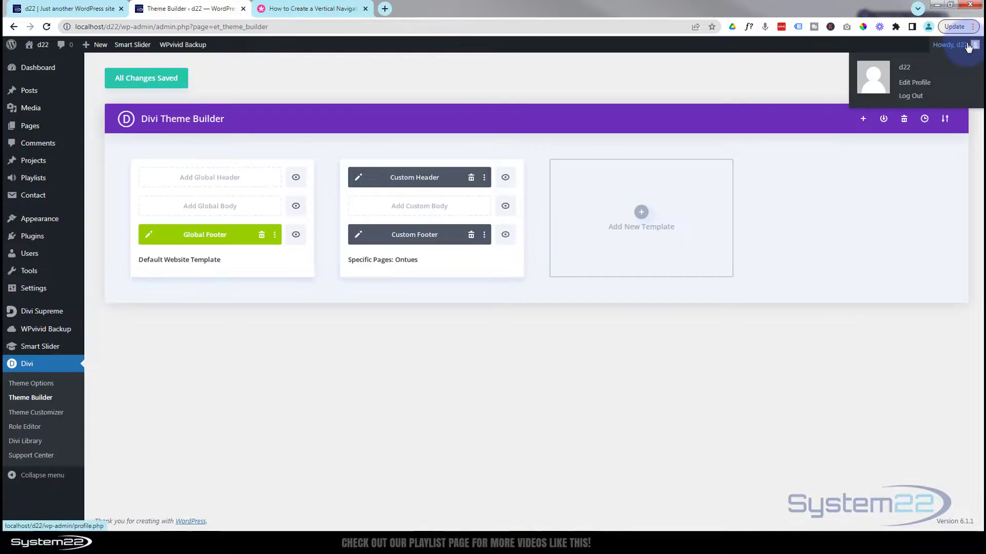
pyautogui.click(134, 82)
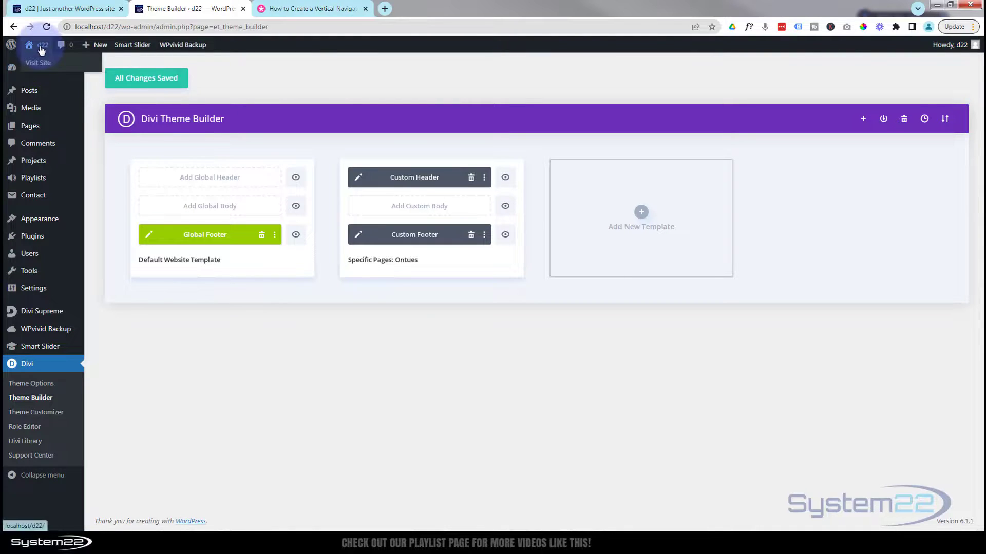
# - Open the live site in a new browser tab and check how the sidebar behaves while the page scrolls
pyautogui.middleClick(38, 63)
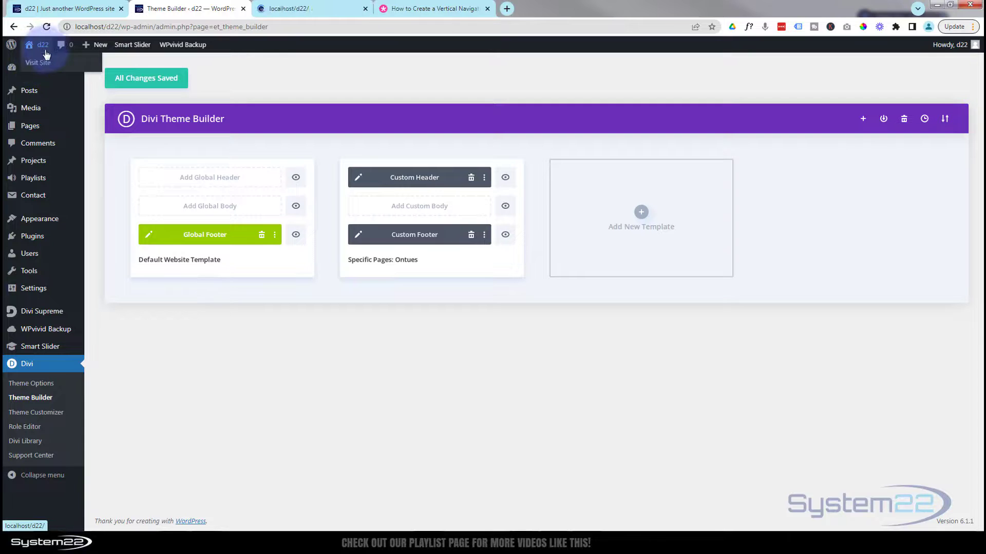
pyautogui.click(303, 9)
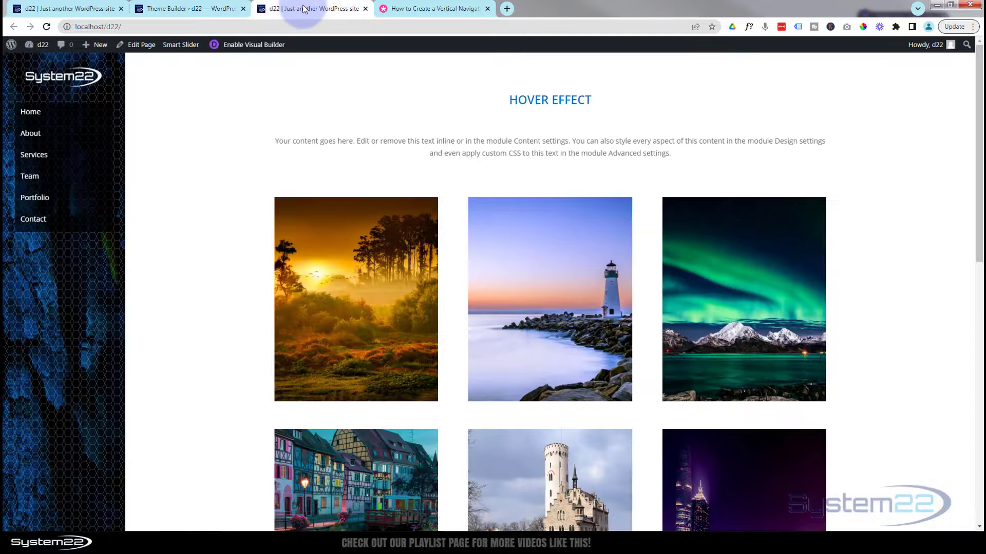
pyautogui.click(219, 282)
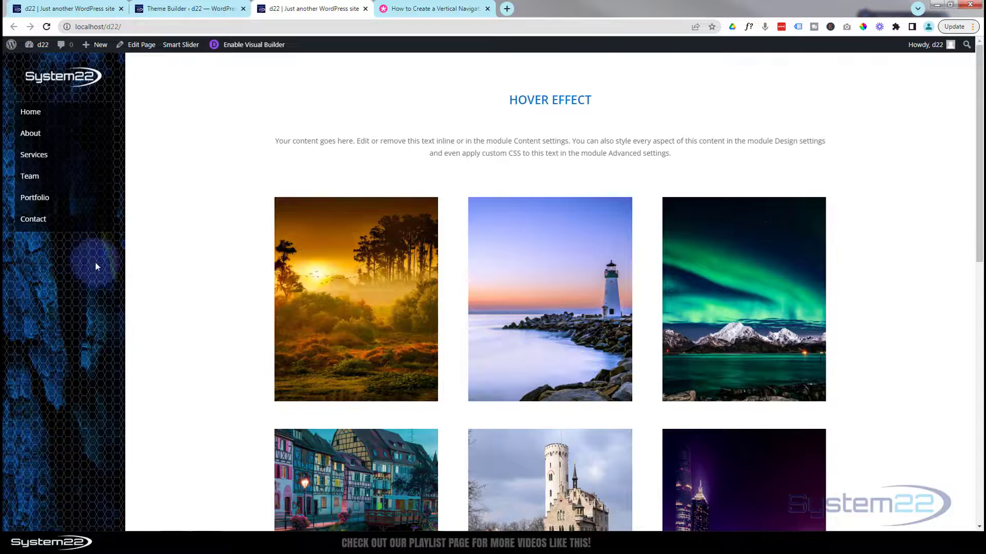
pyautogui.scroll(-10, 84, 256)
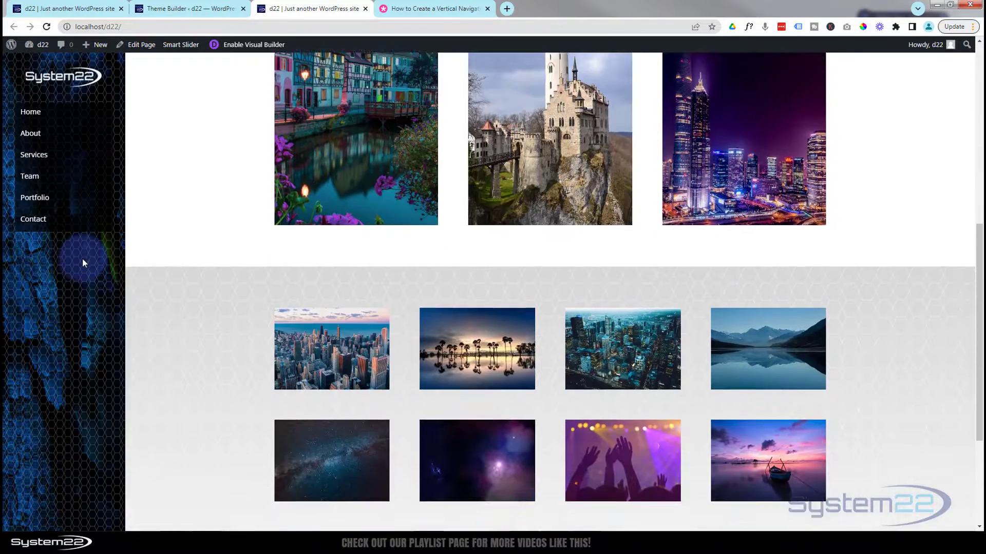
pyautogui.scroll(10, 82, 260)
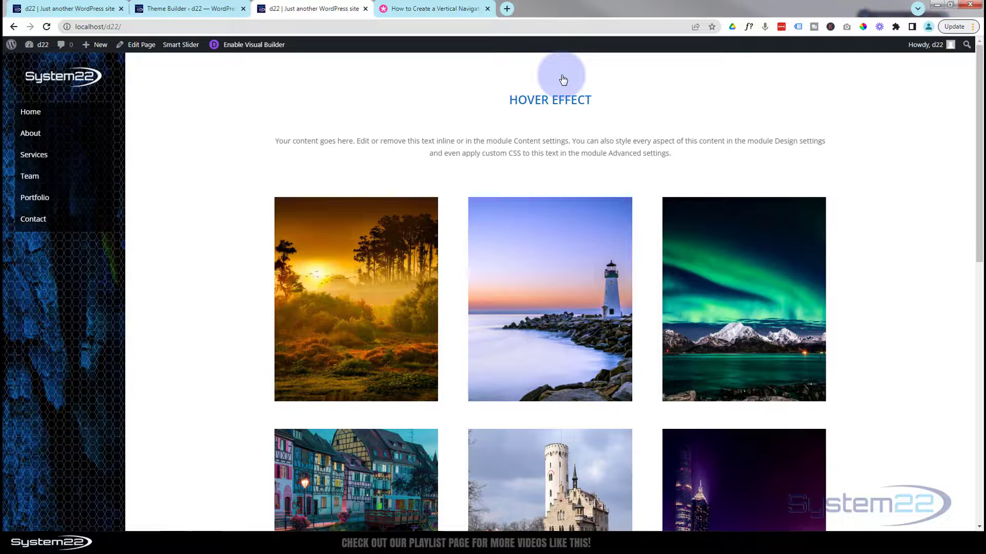
# - Review the Elegant Themes vertical navigation article's menu module instructions, including its text, icon and padding settings, and return to the live site
pyautogui.click(424, 7)
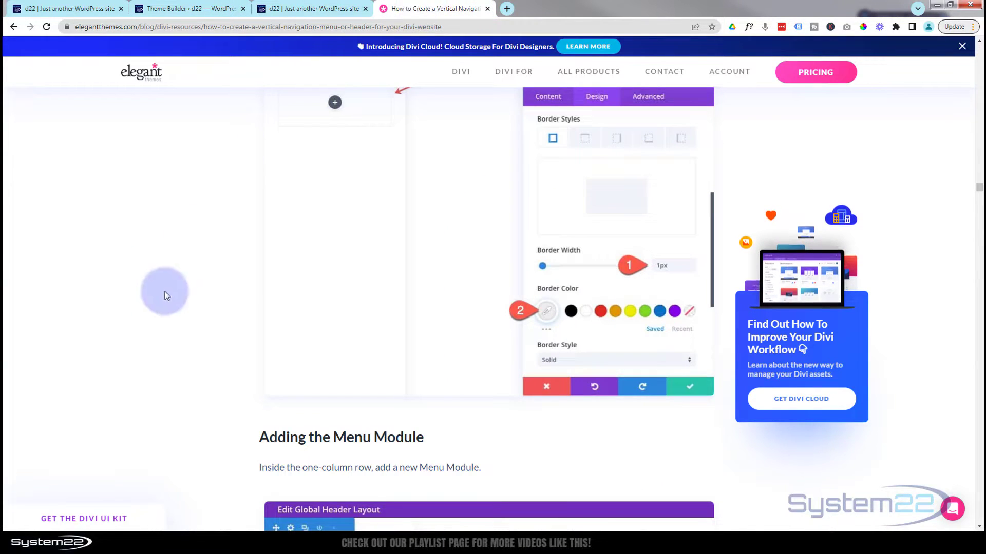
pyautogui.scroll(5, 172, 279)
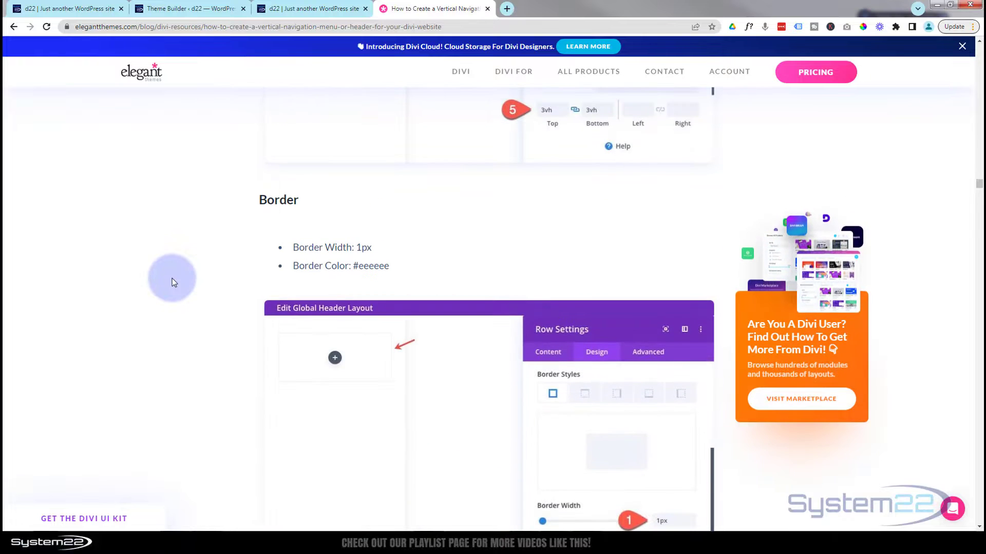
pyautogui.scroll(-13, 171, 278)
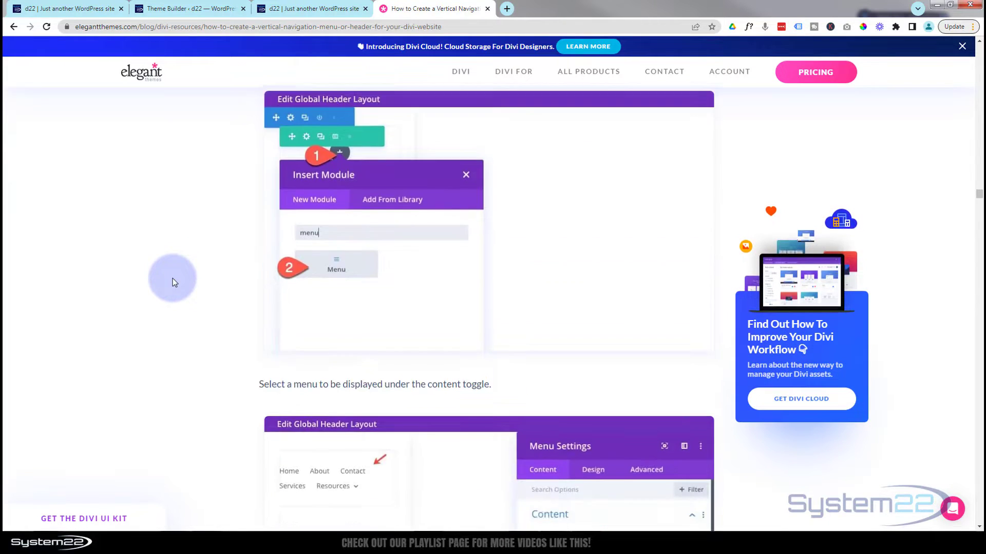
pyautogui.scroll(-17, 173, 278)
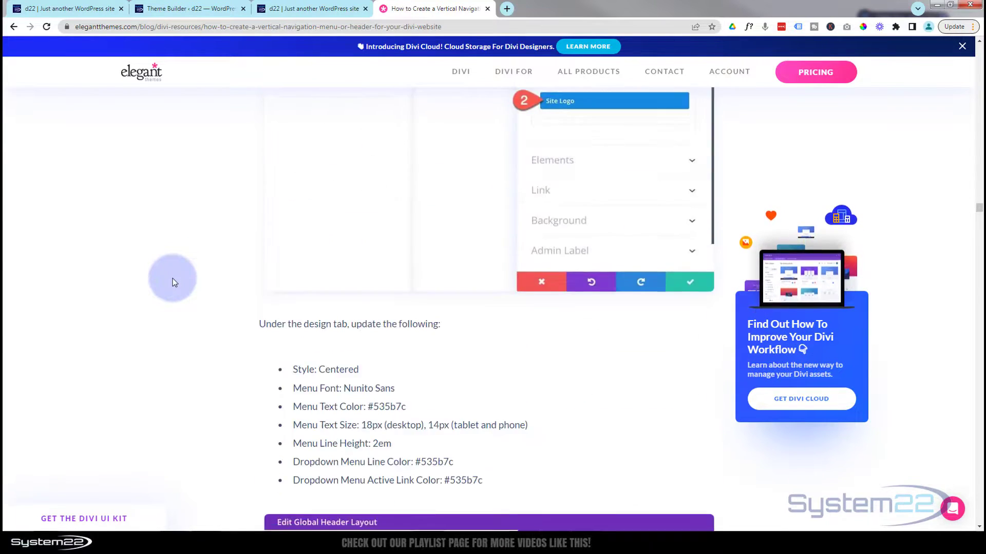
pyautogui.scroll(-20, 173, 278)
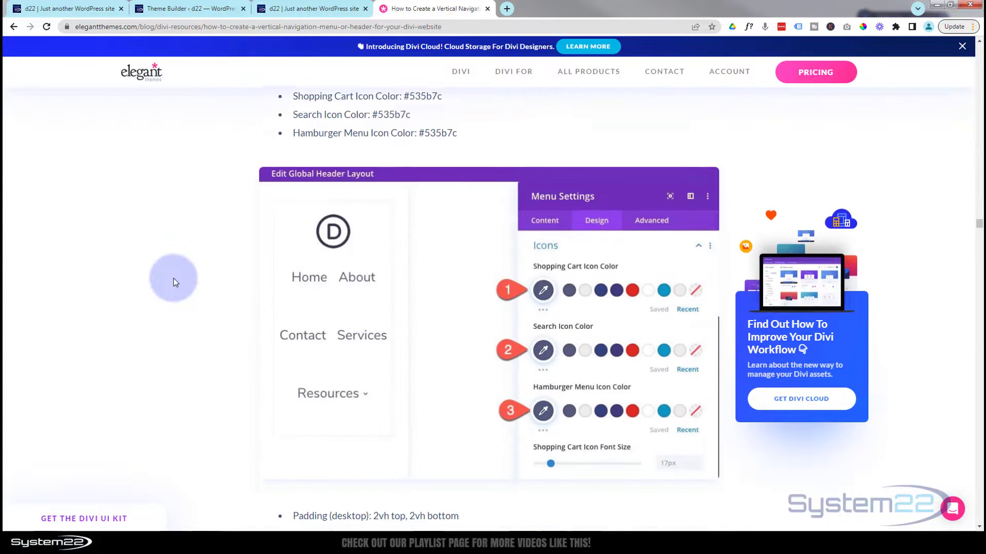
pyautogui.scroll(-2, 173, 278)
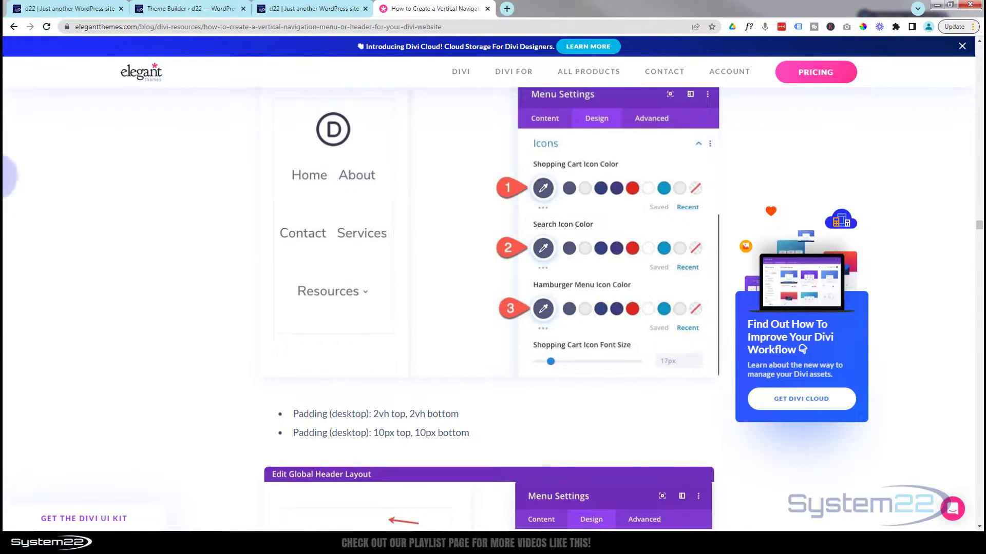
pyautogui.click(292, 9)
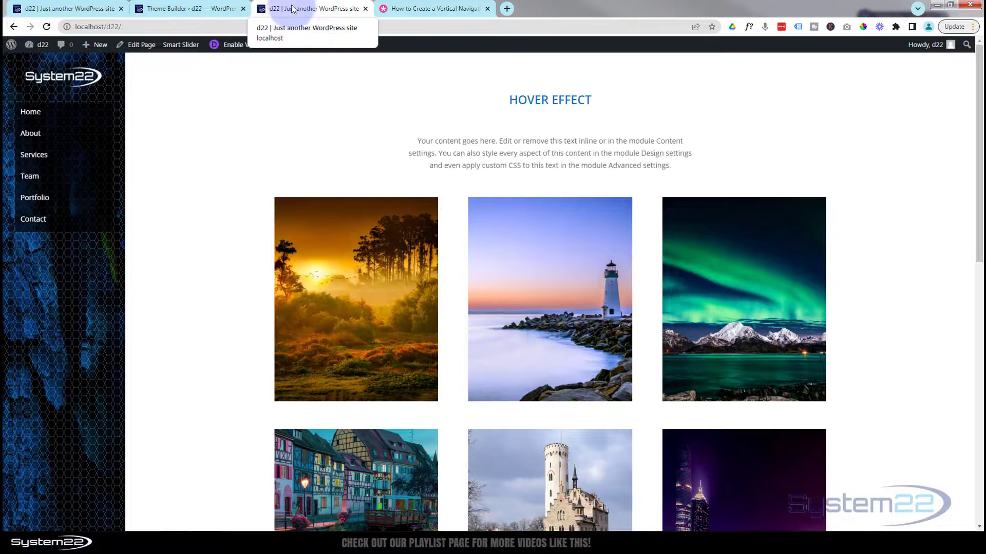